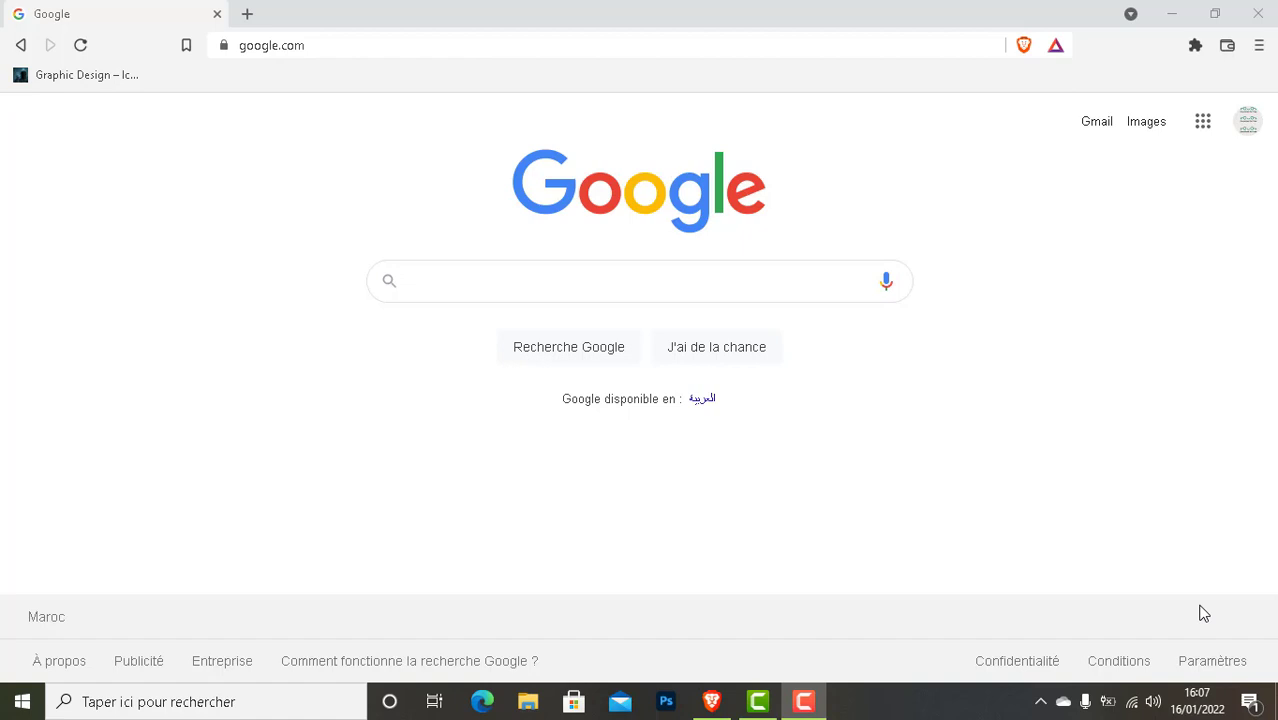
Open Google Drive from the Google home page's app list and look through the files in Mon Drive.
click(707, 277)
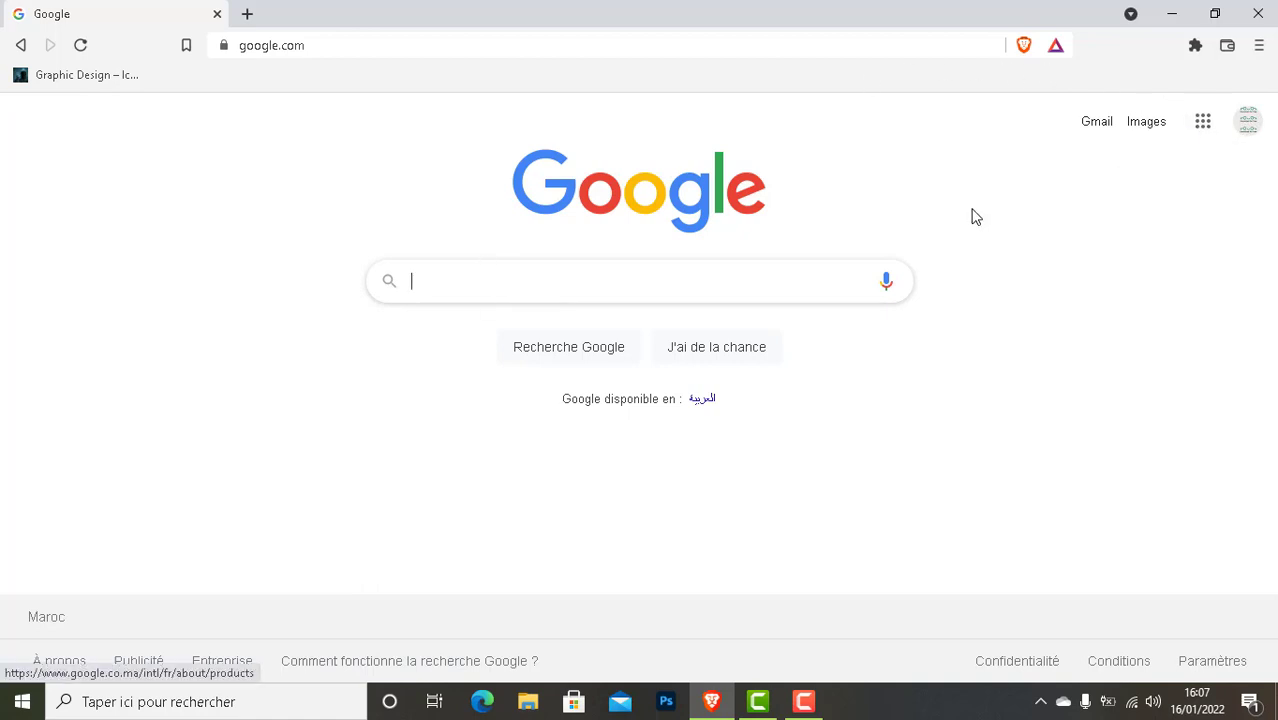
click(1205, 128)
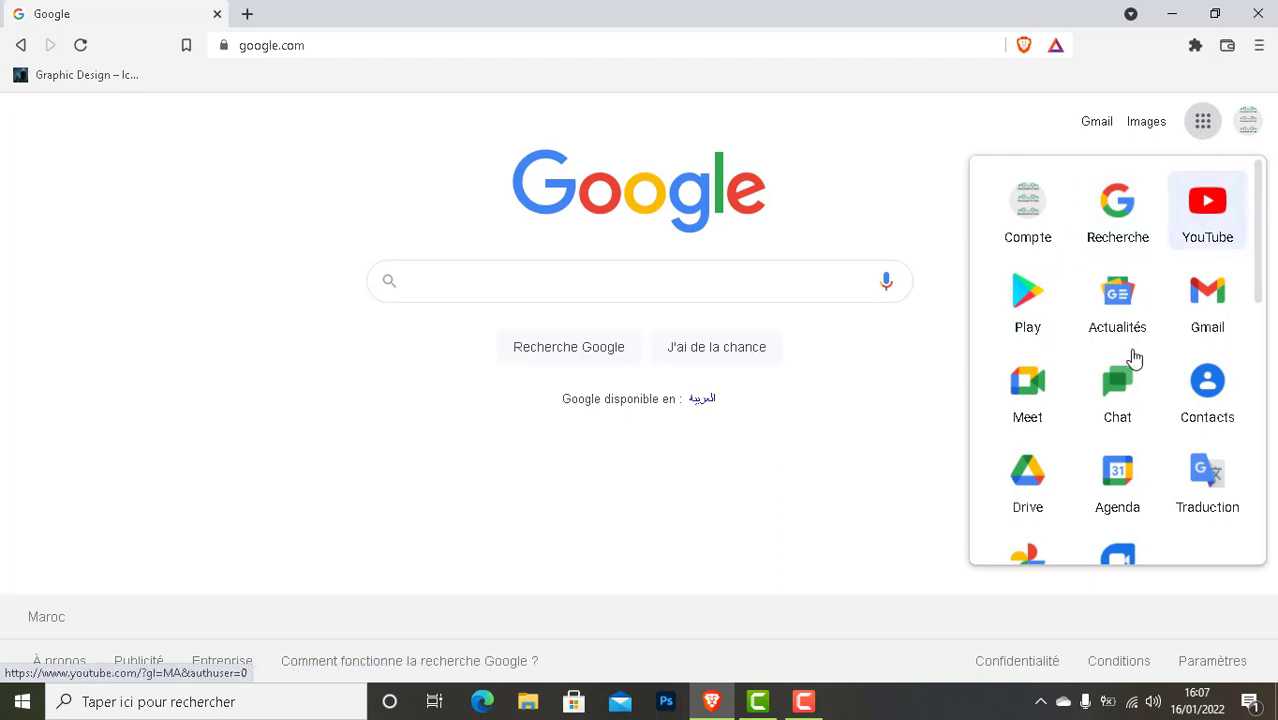
click(1028, 474)
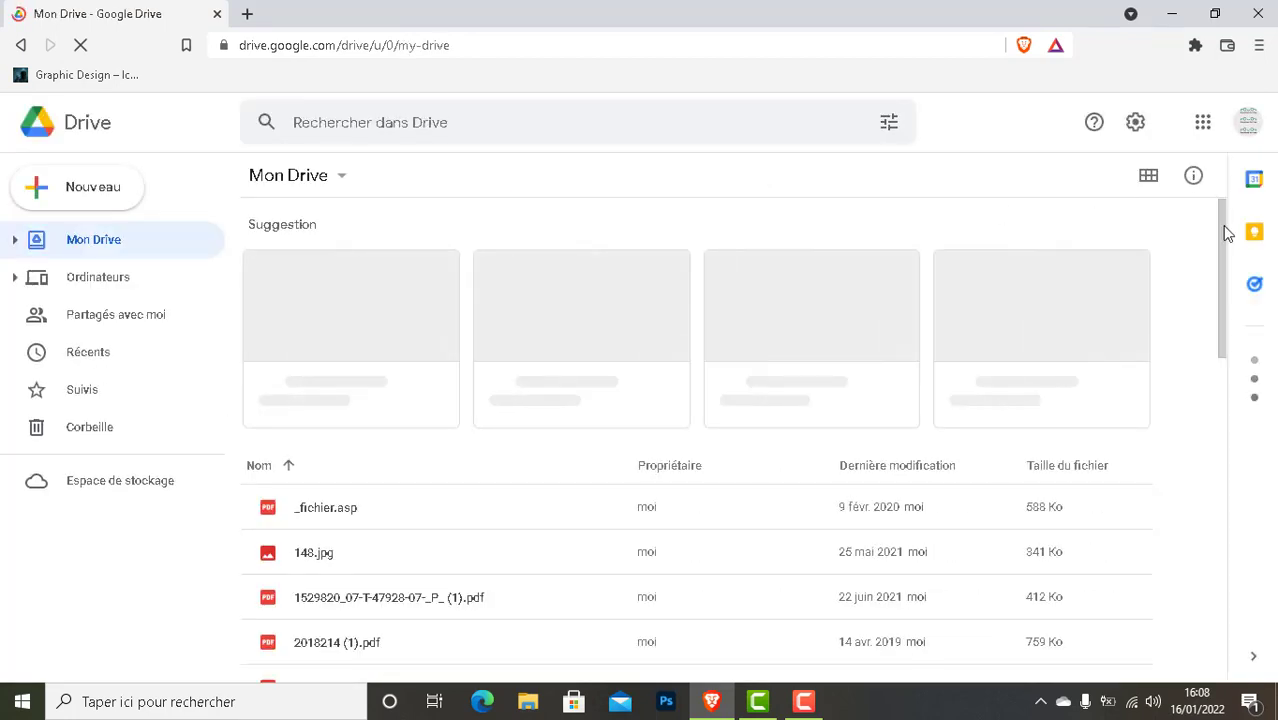
drag(1222, 230, 1222, 297)
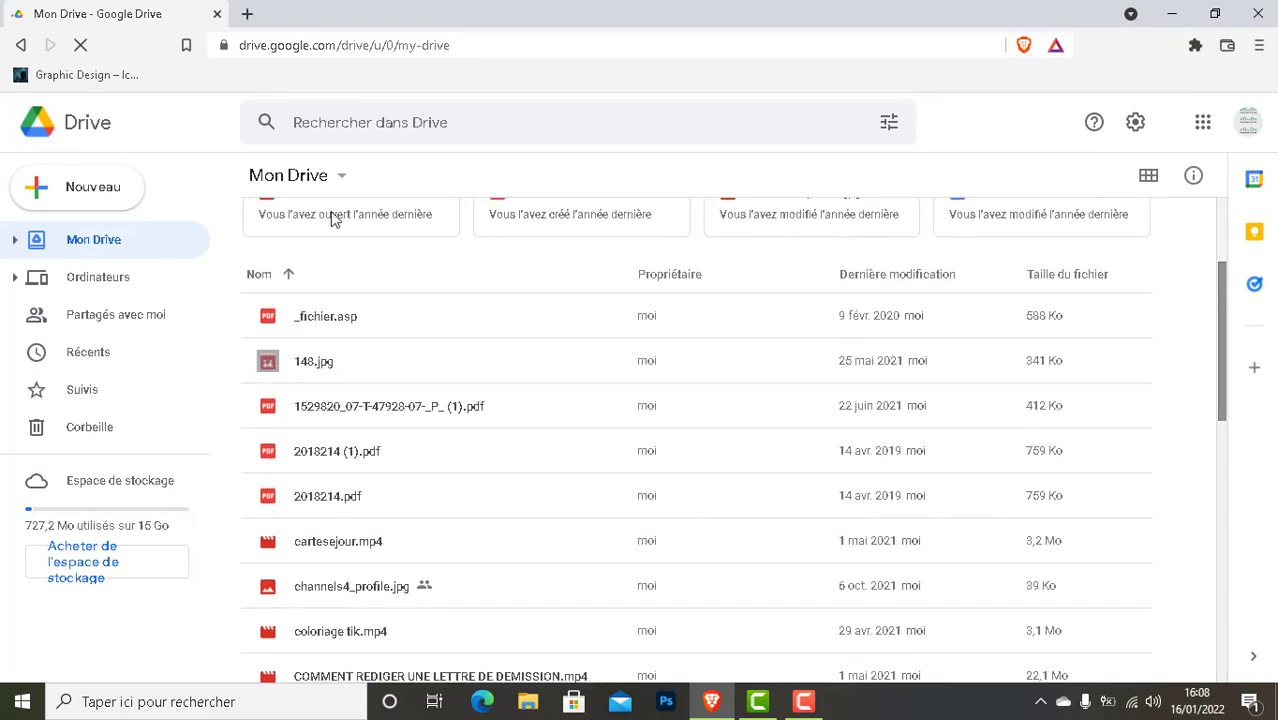
Create a new blank Google Forms form (Formulaire vierge) in Mon Drive.
click(92, 190)
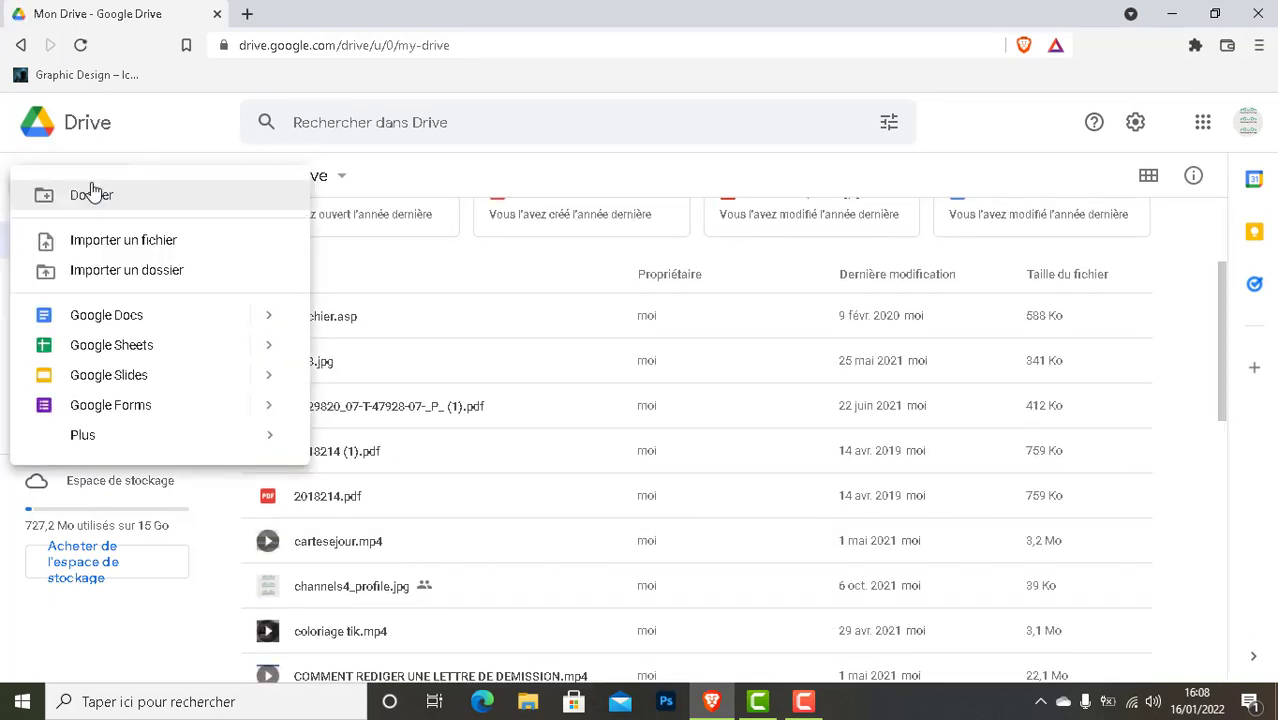
mouse_move(272, 412)
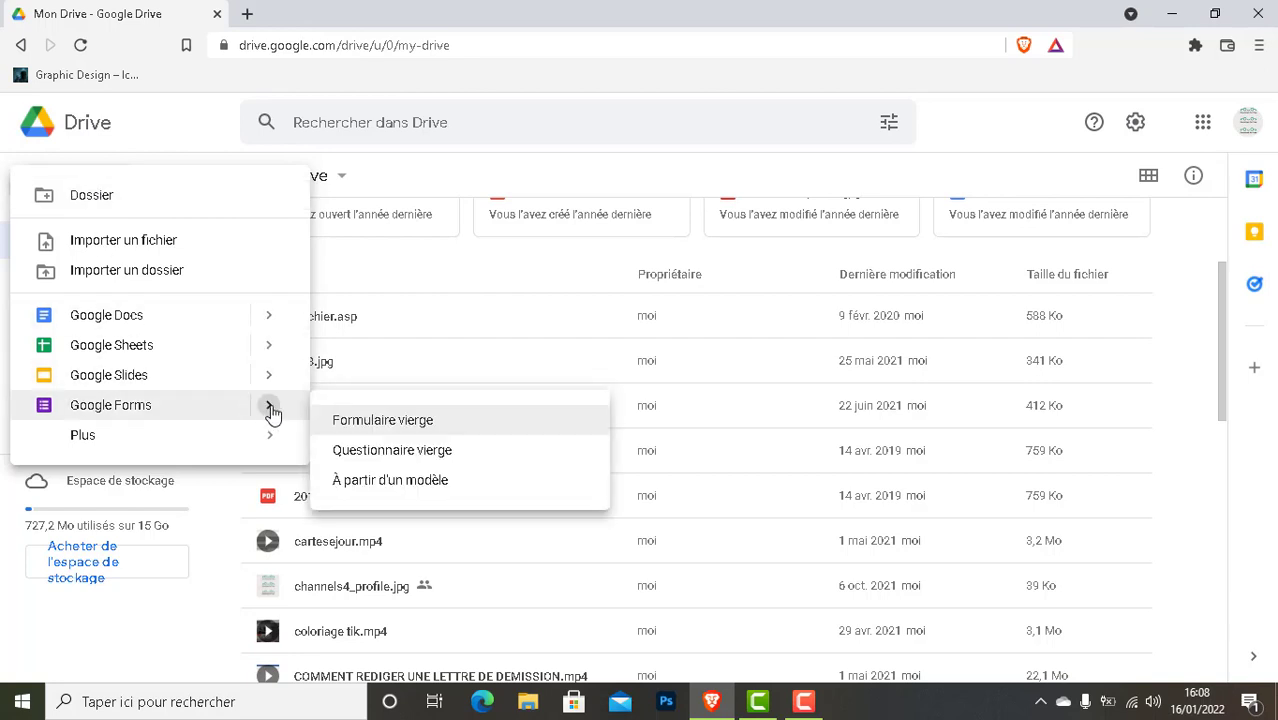
click(389, 429)
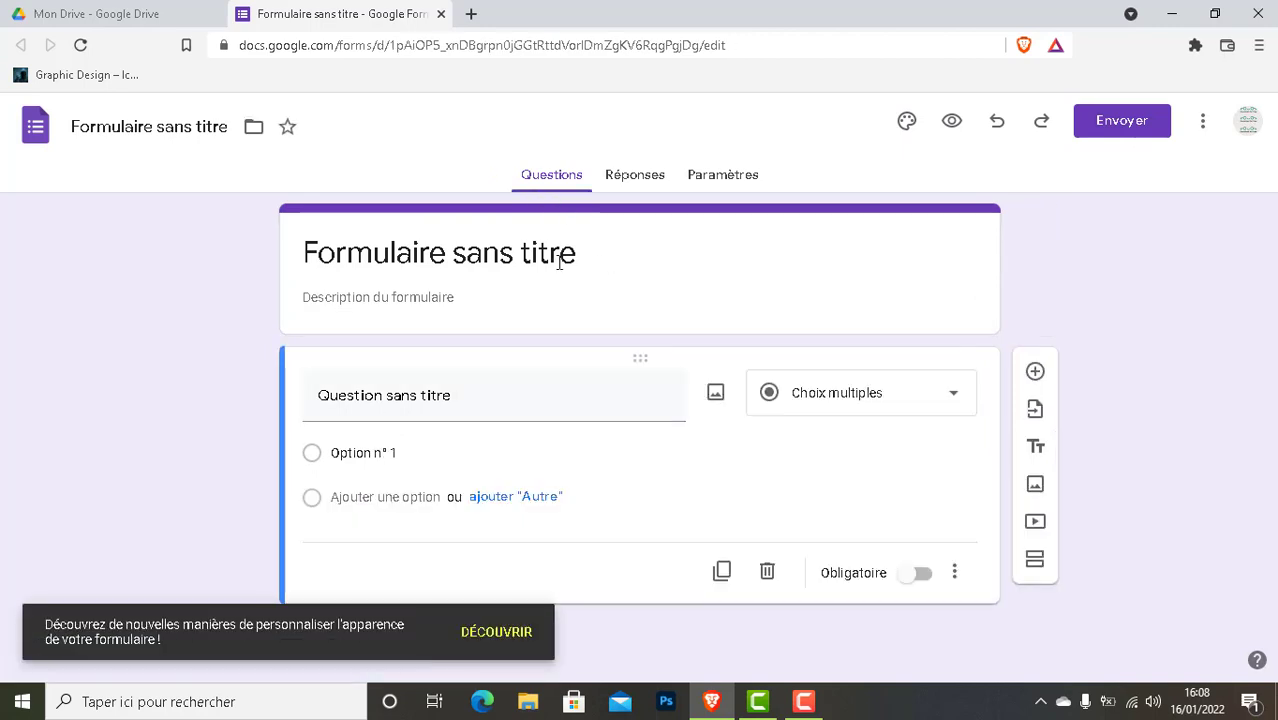
Replace the form's title with "Impact du Covid sur l'entreprise".
drag(579, 257, 301, 248)
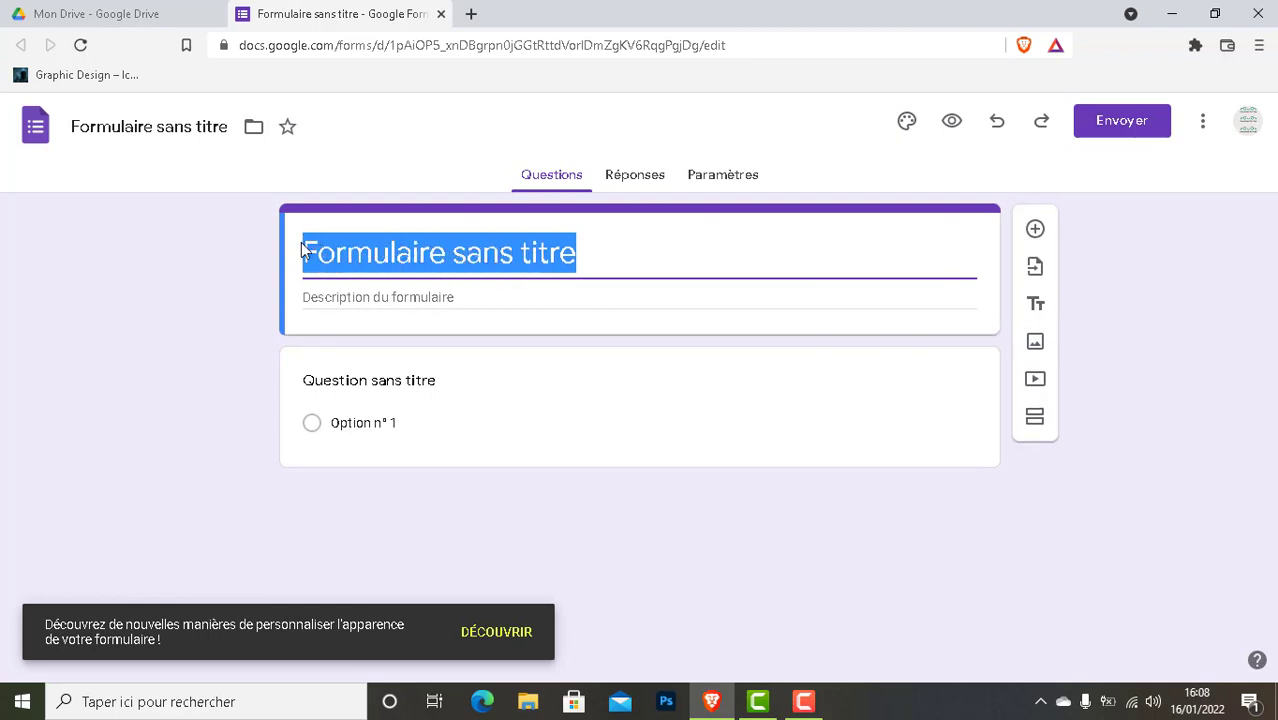
click(301, 245)
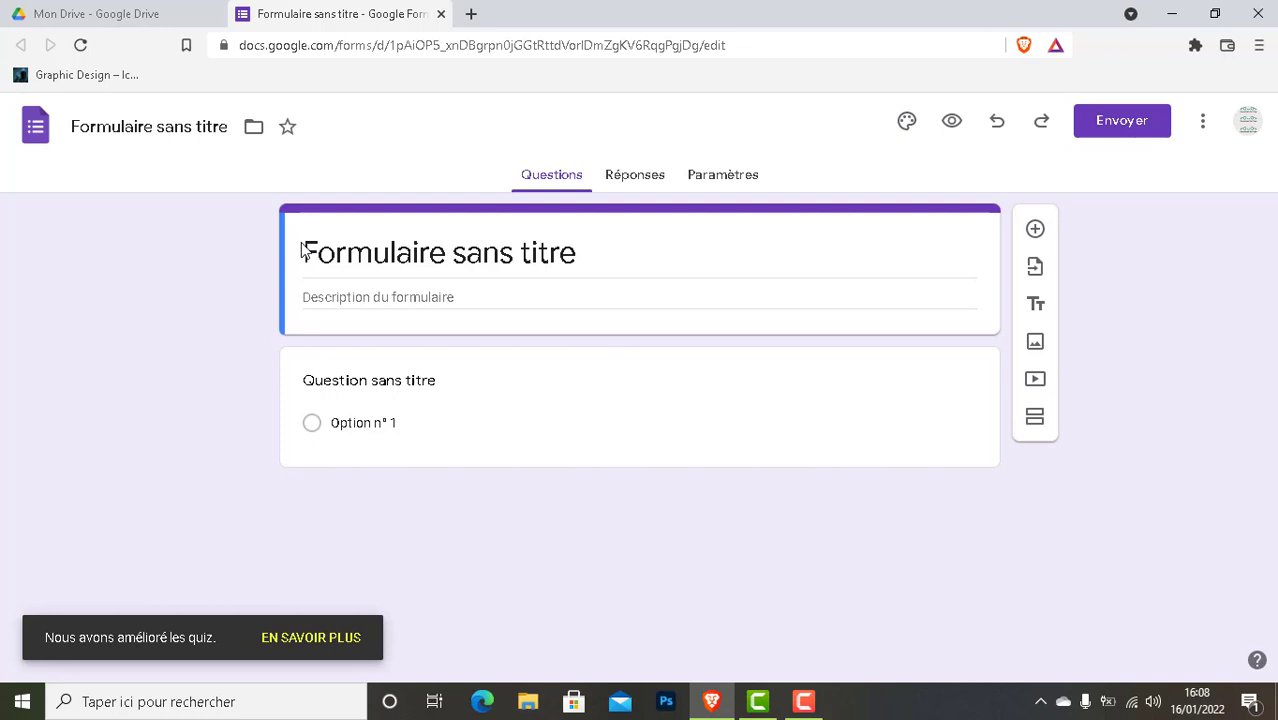
triple_click(498, 250)
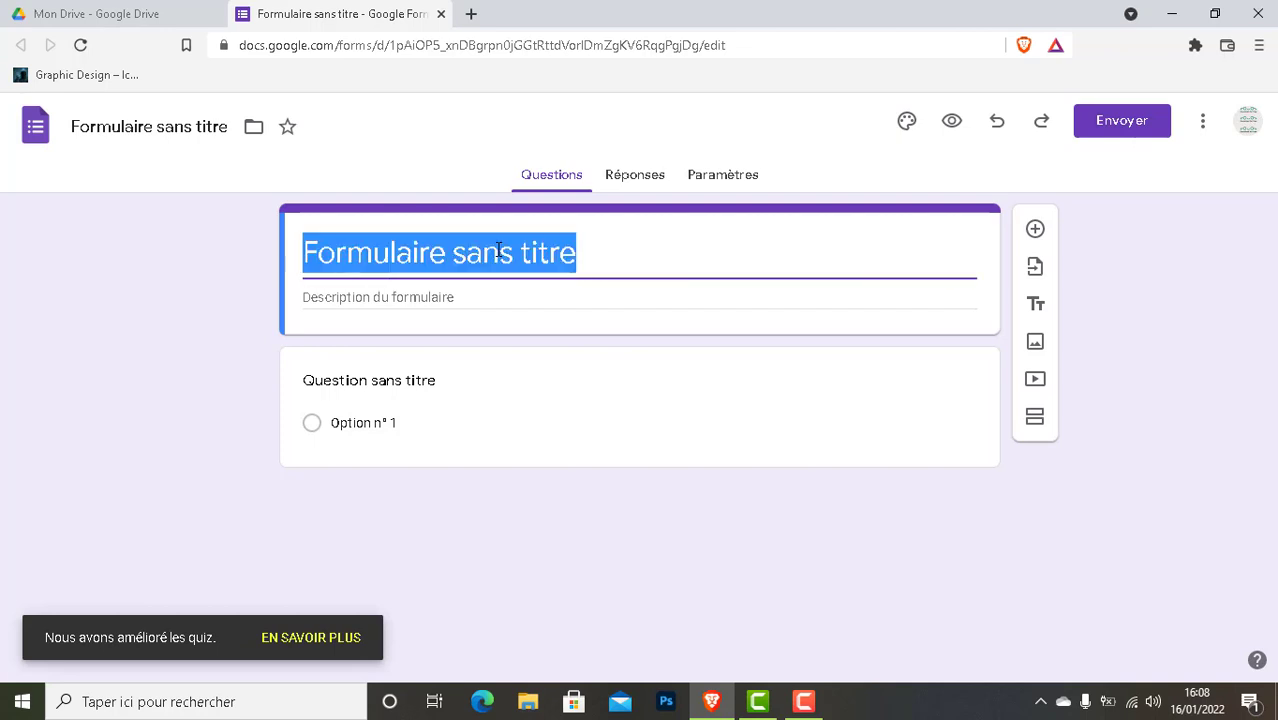
key(BackSpace)
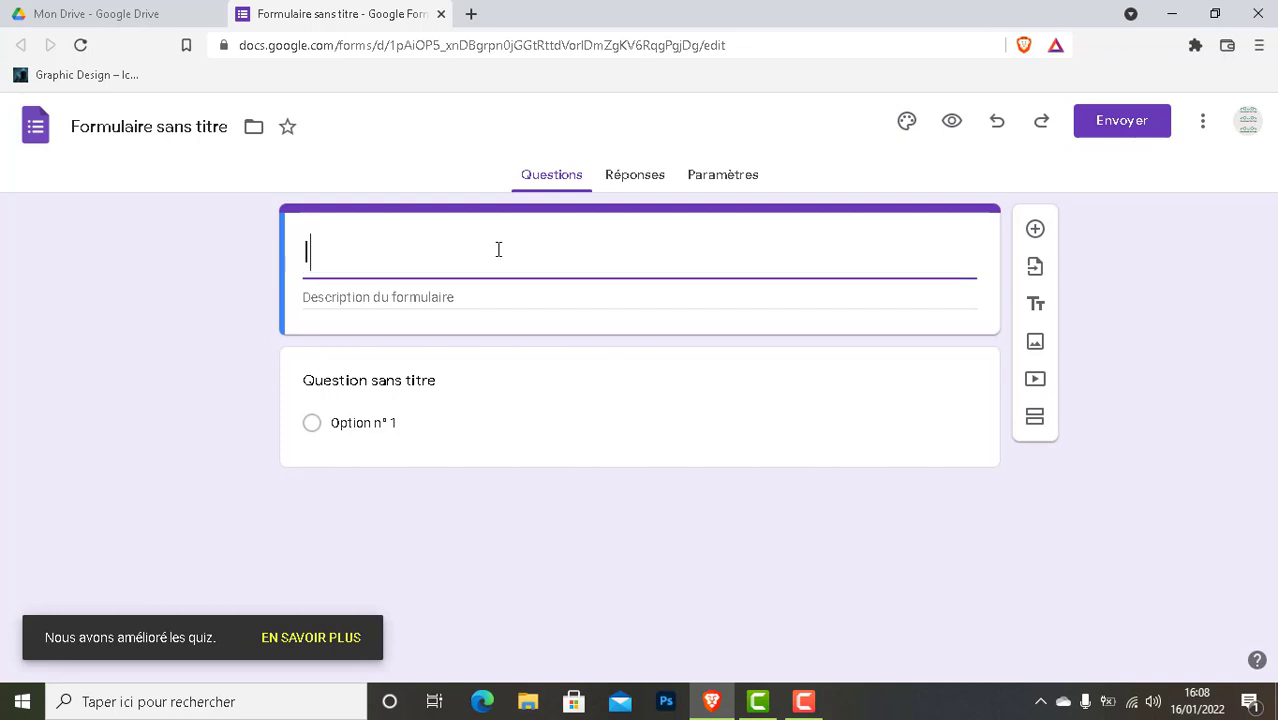
text(Impact de)
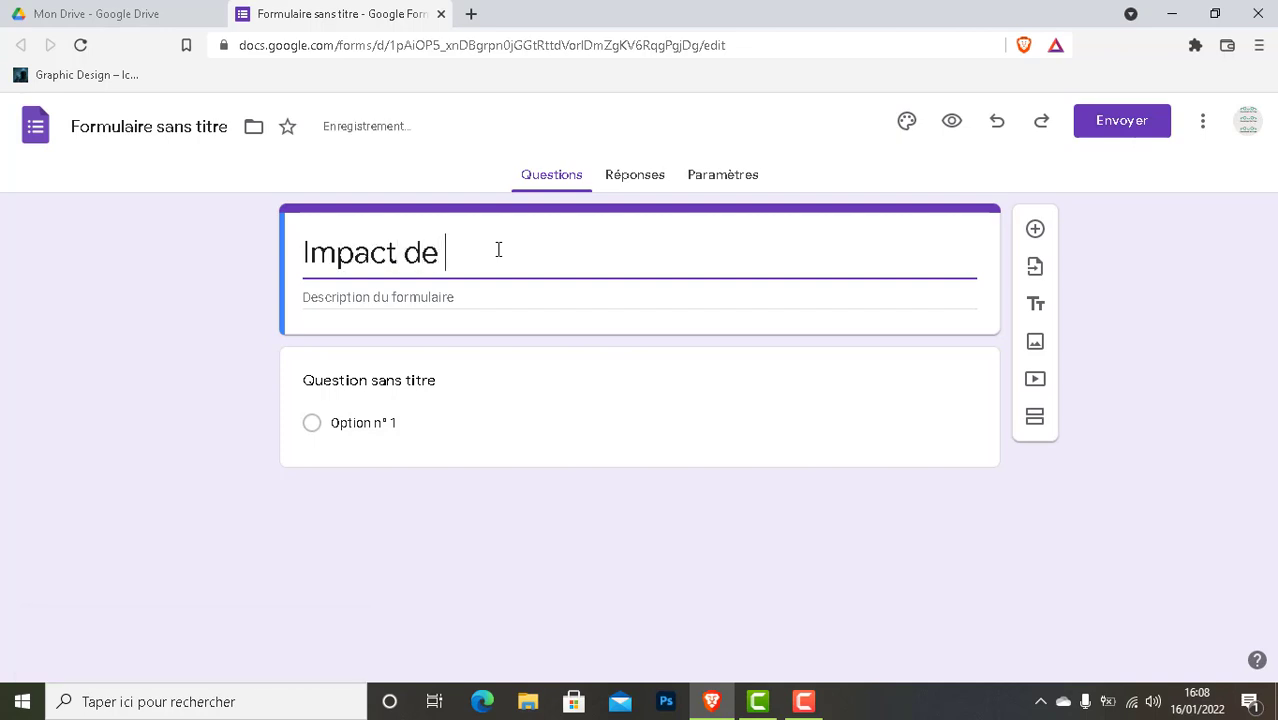
key(BackSpace)
text(u Covid sur lentr)
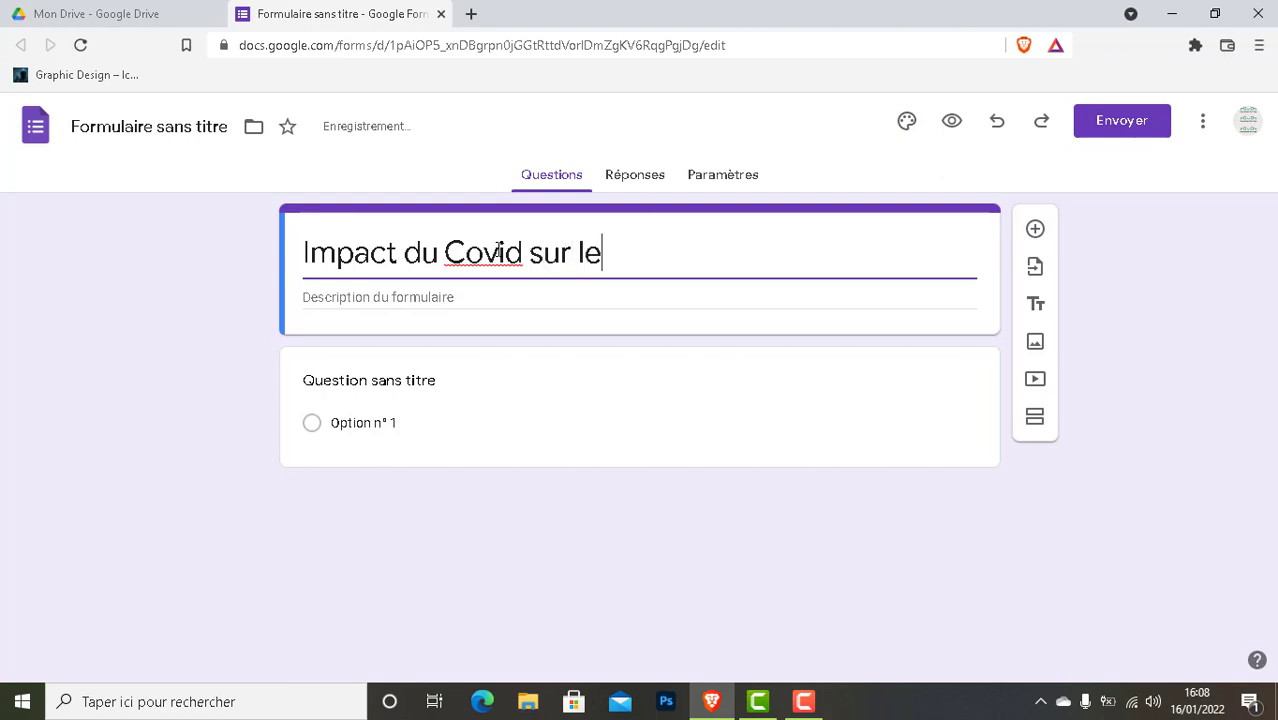
key(BackSpace)
key(BackSpace)
key(BackSpace)
key(BackSpace)
text('entreprise)
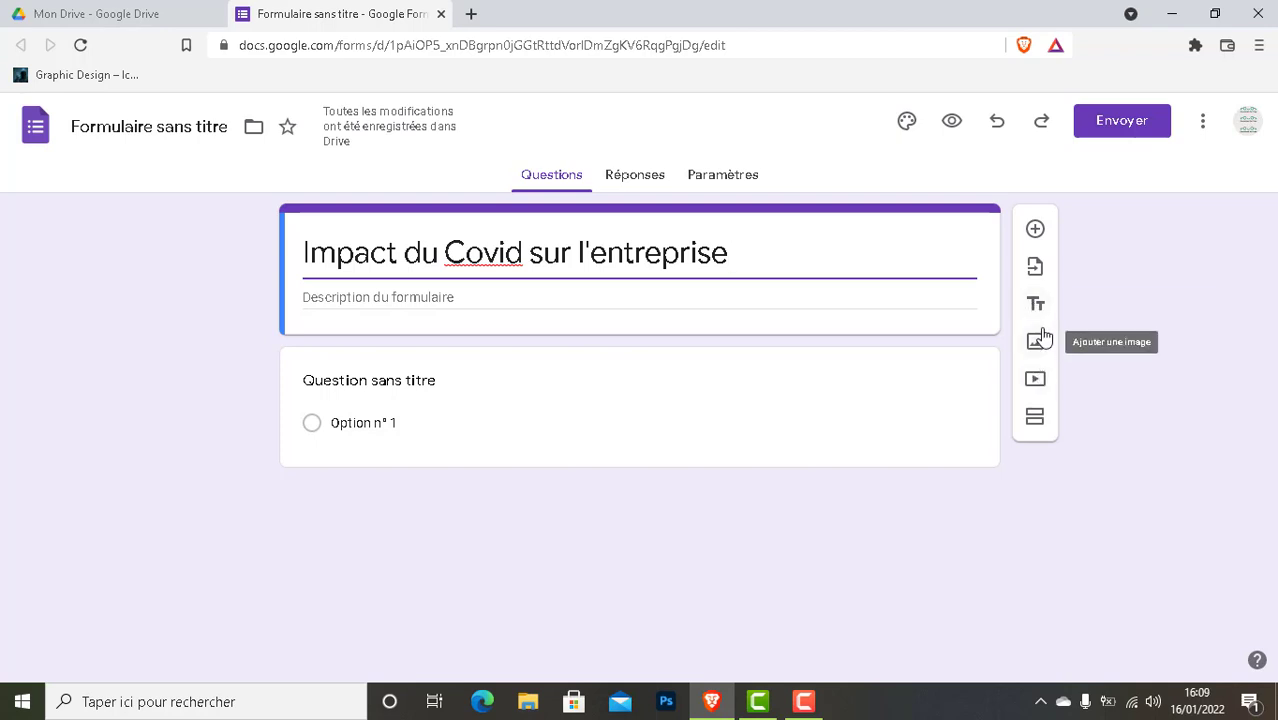
click(1165, 297)
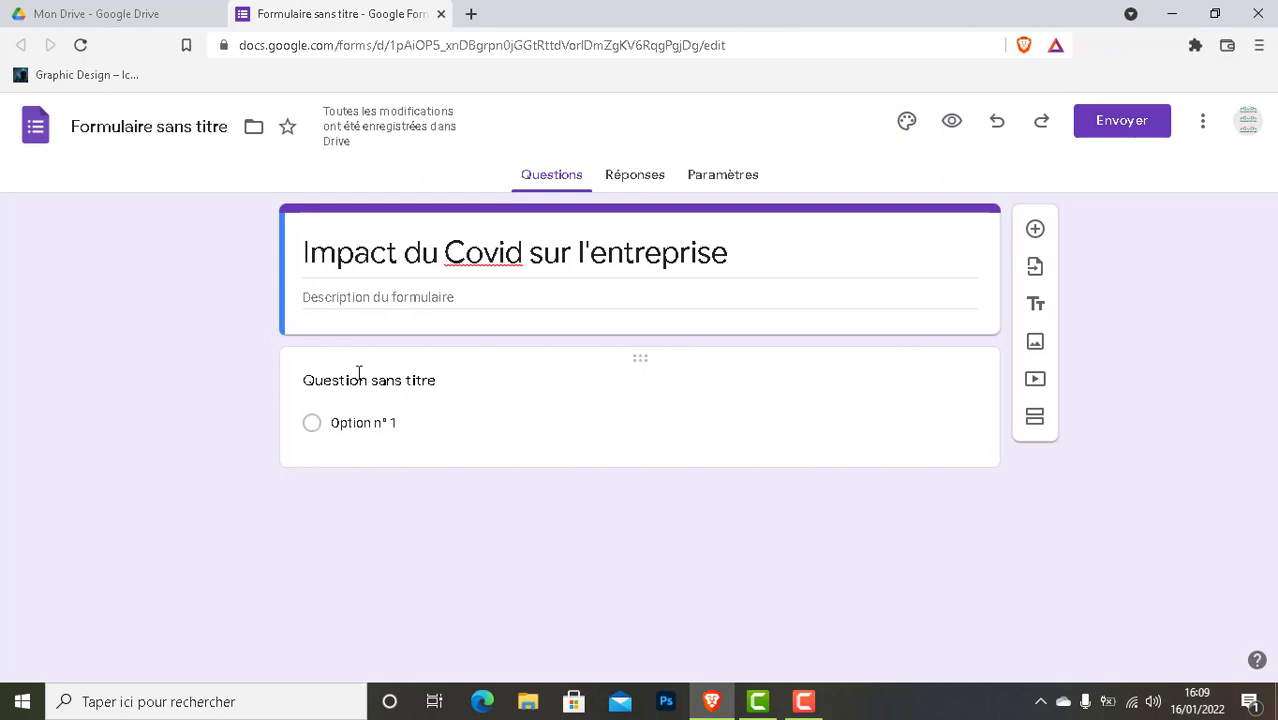
Set the first question's text to "Quelles sont les secteurs impactés par le covid ?".
click(414, 388)
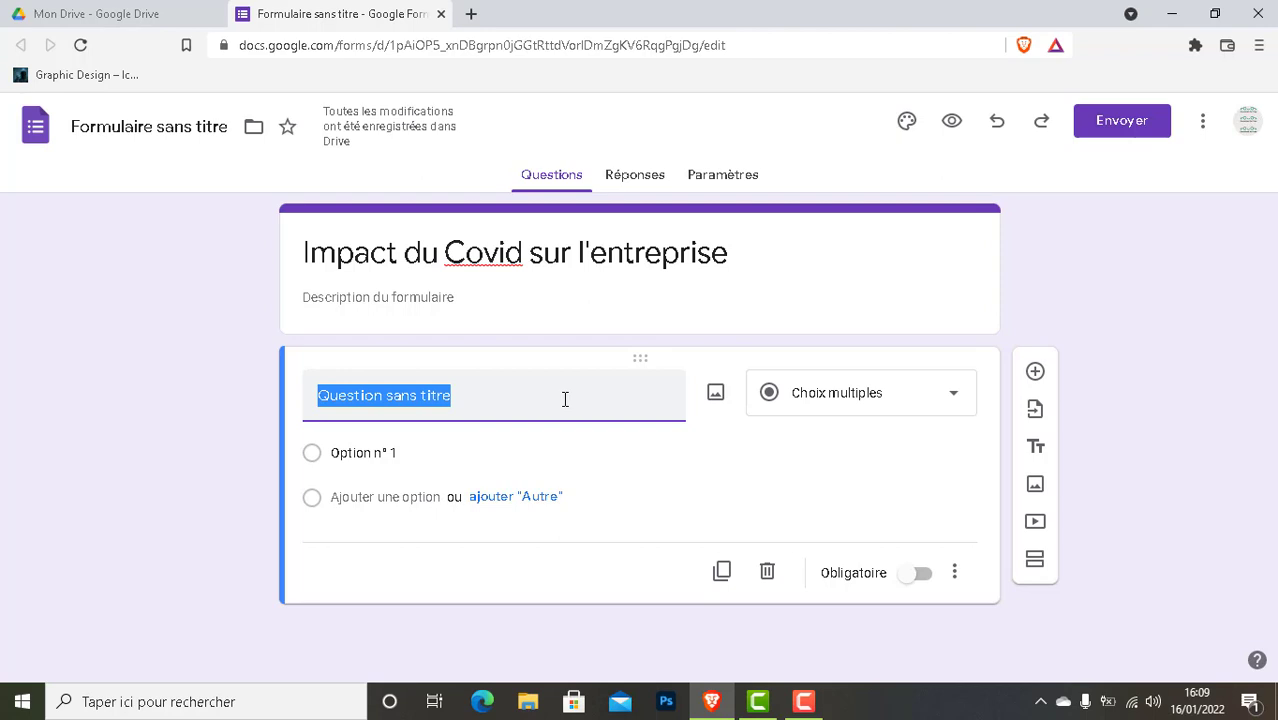
text(a)
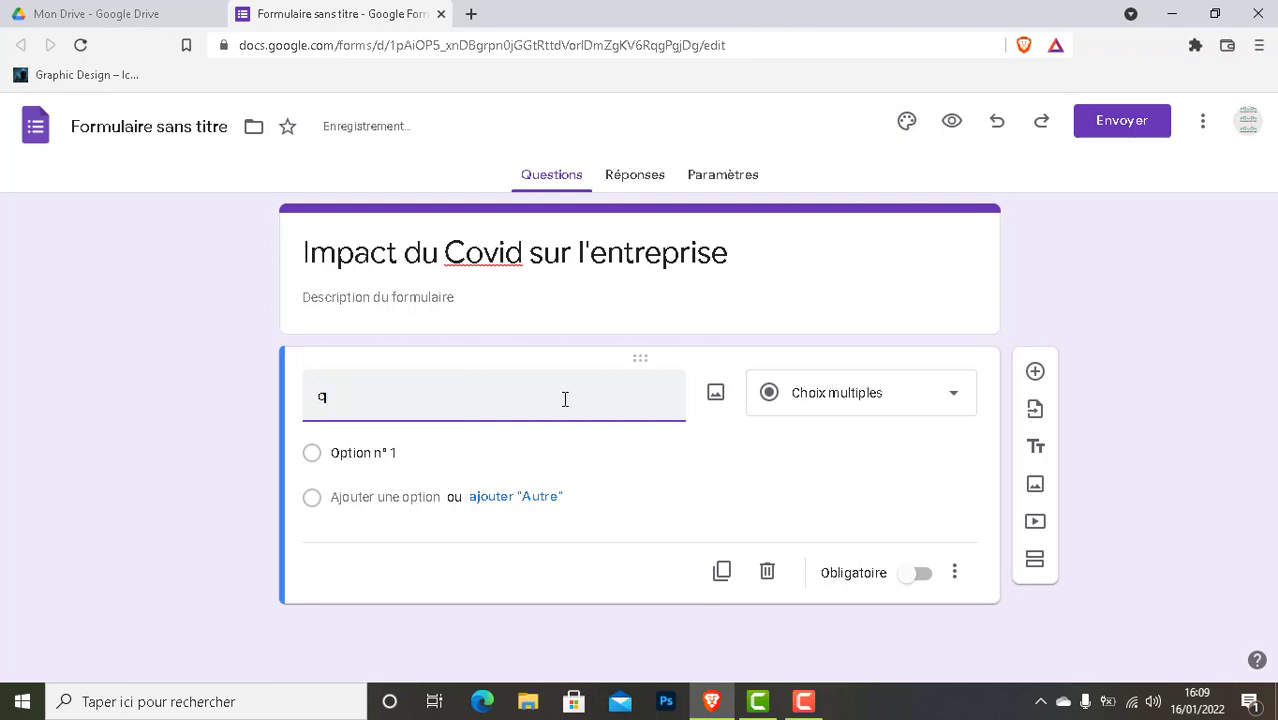
key(BackSpace)
text(Qu)
key(BackSpace)
text(uelles sont les sec)
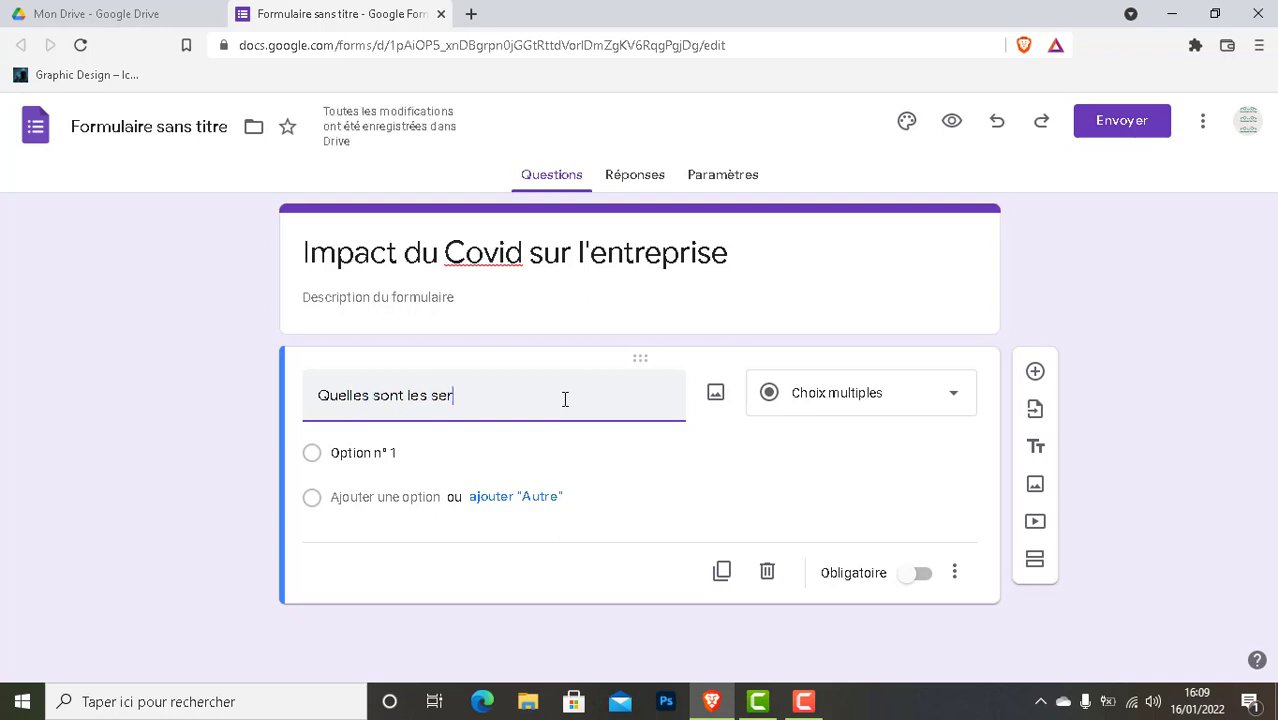
key(BackSpace)
text(cteurs impactés par le covid ?)
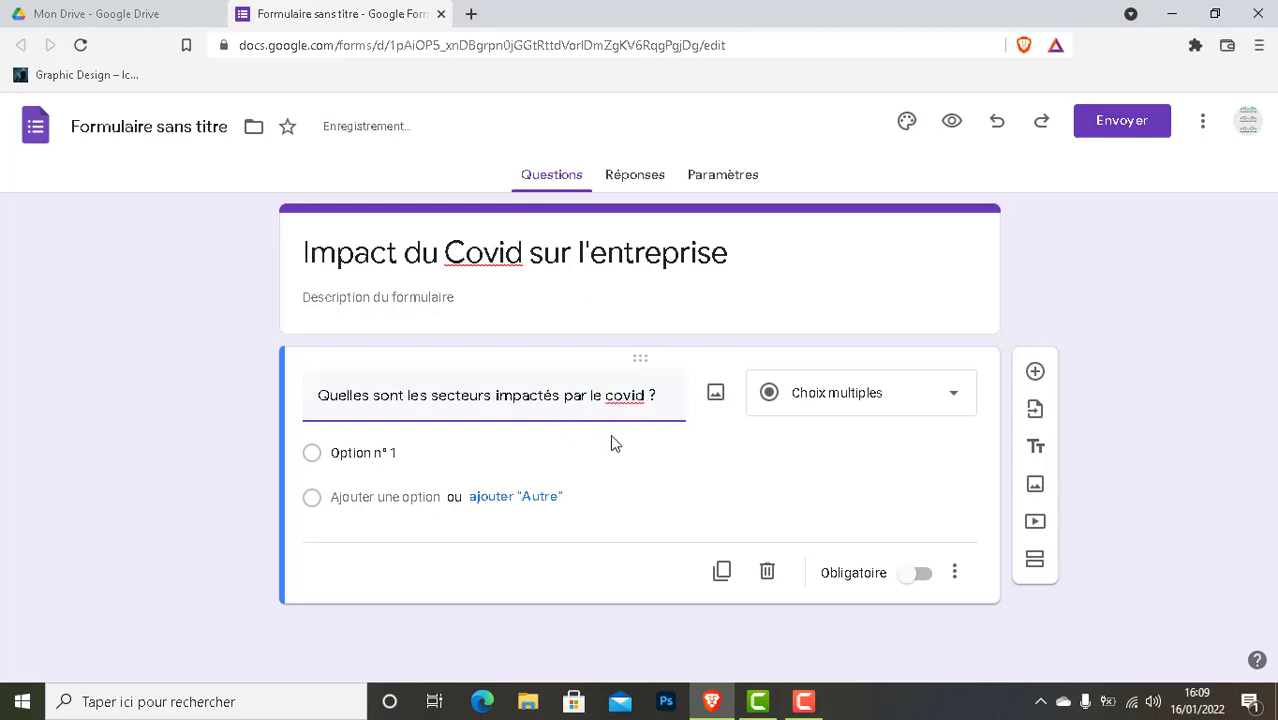
Review the available question types and choose Choix multiples for the question about the impacted sectors.
click(855, 404)
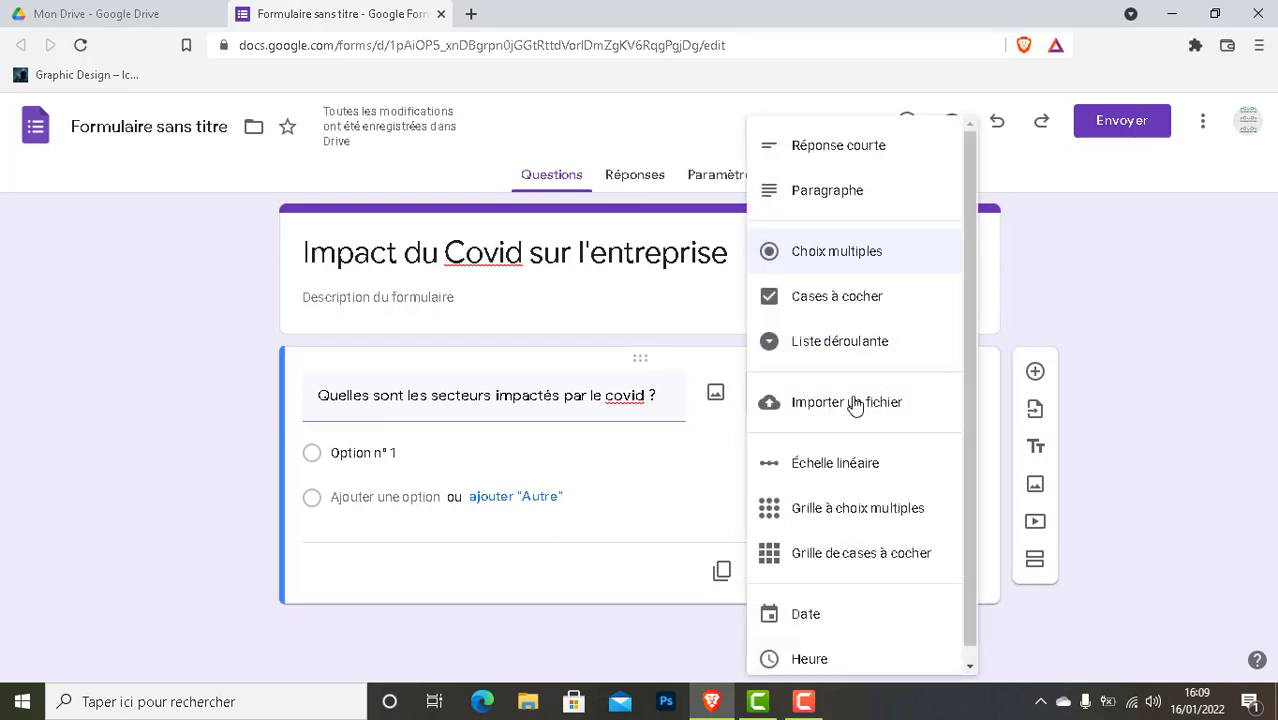
click(682, 476)
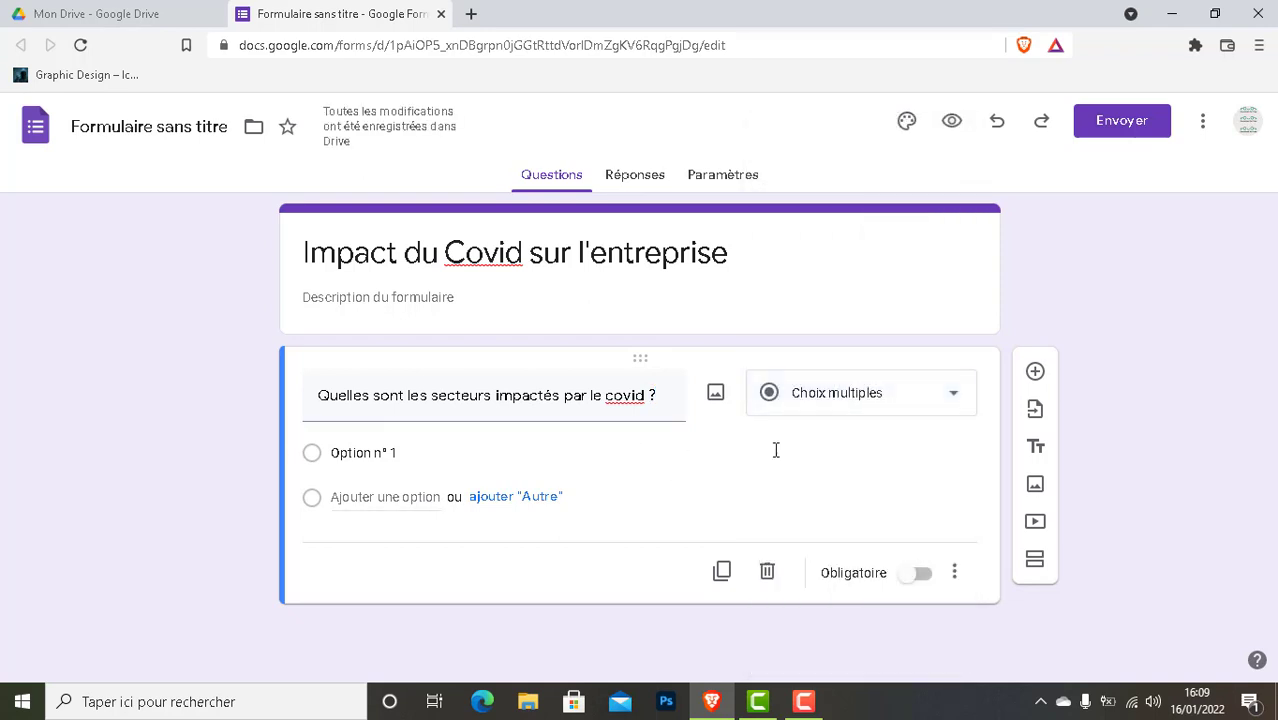
click(841, 404)
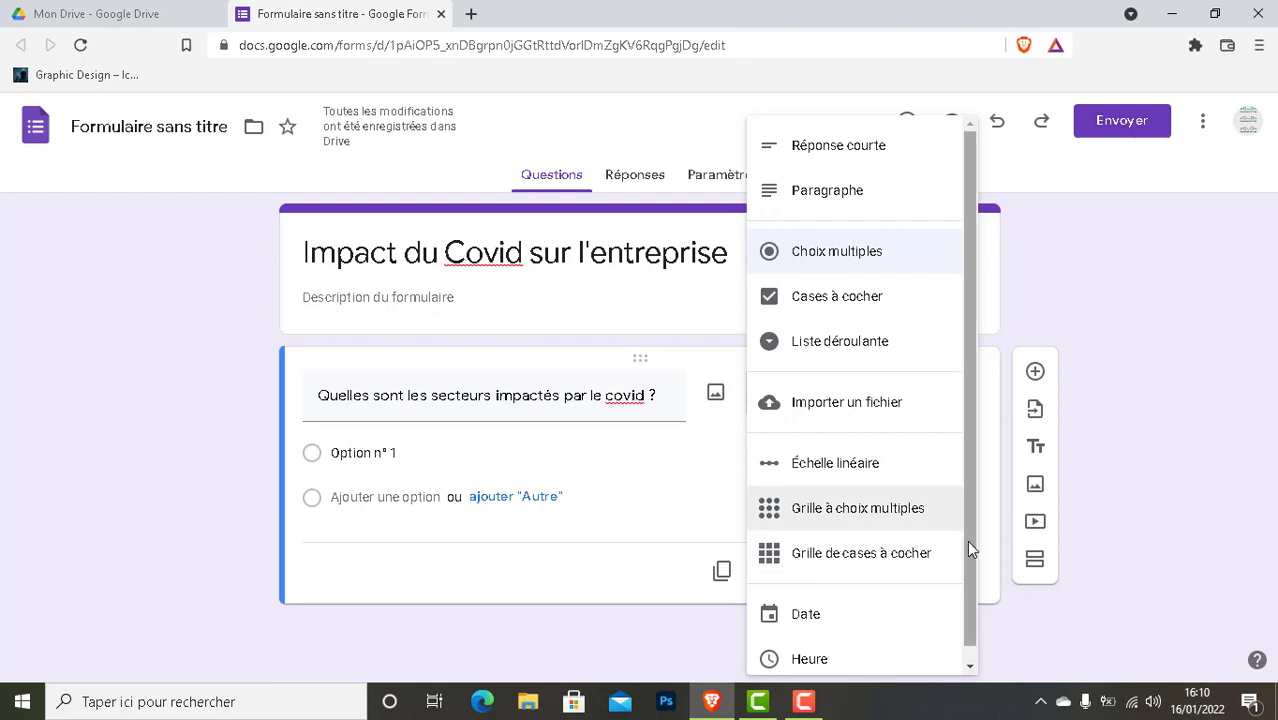
right_click(963, 580)
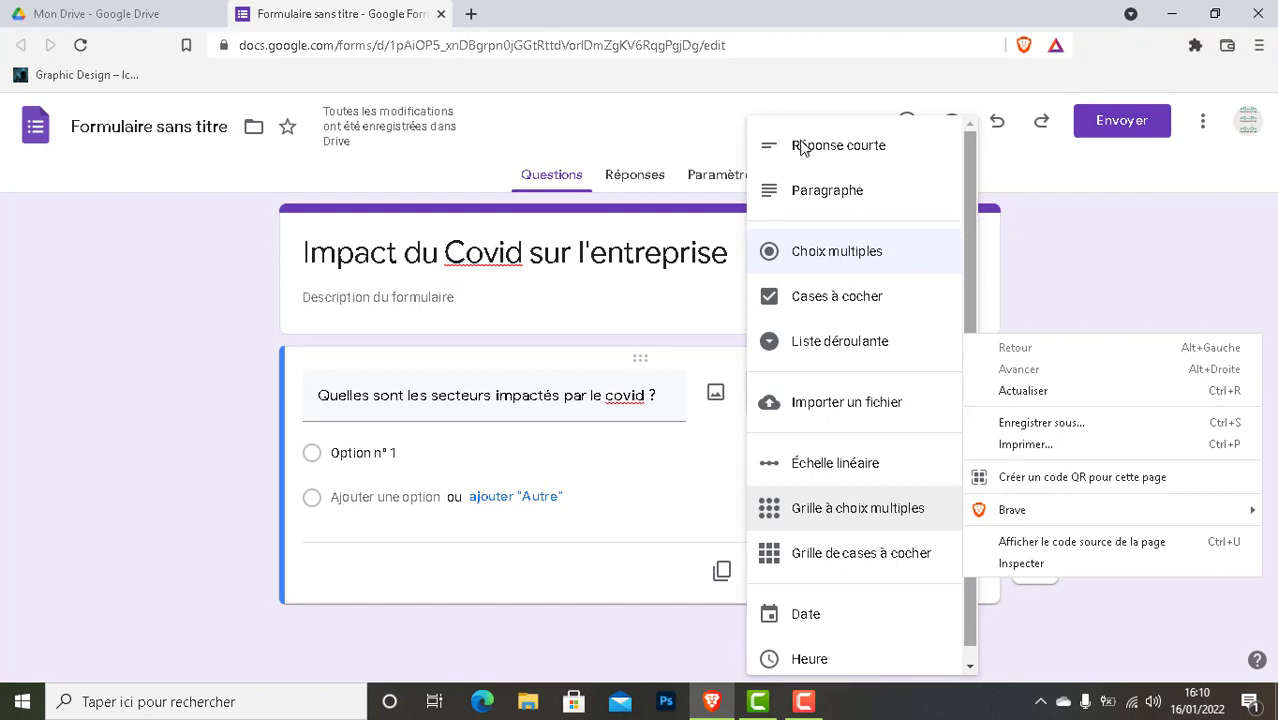
right_click(836, 258)
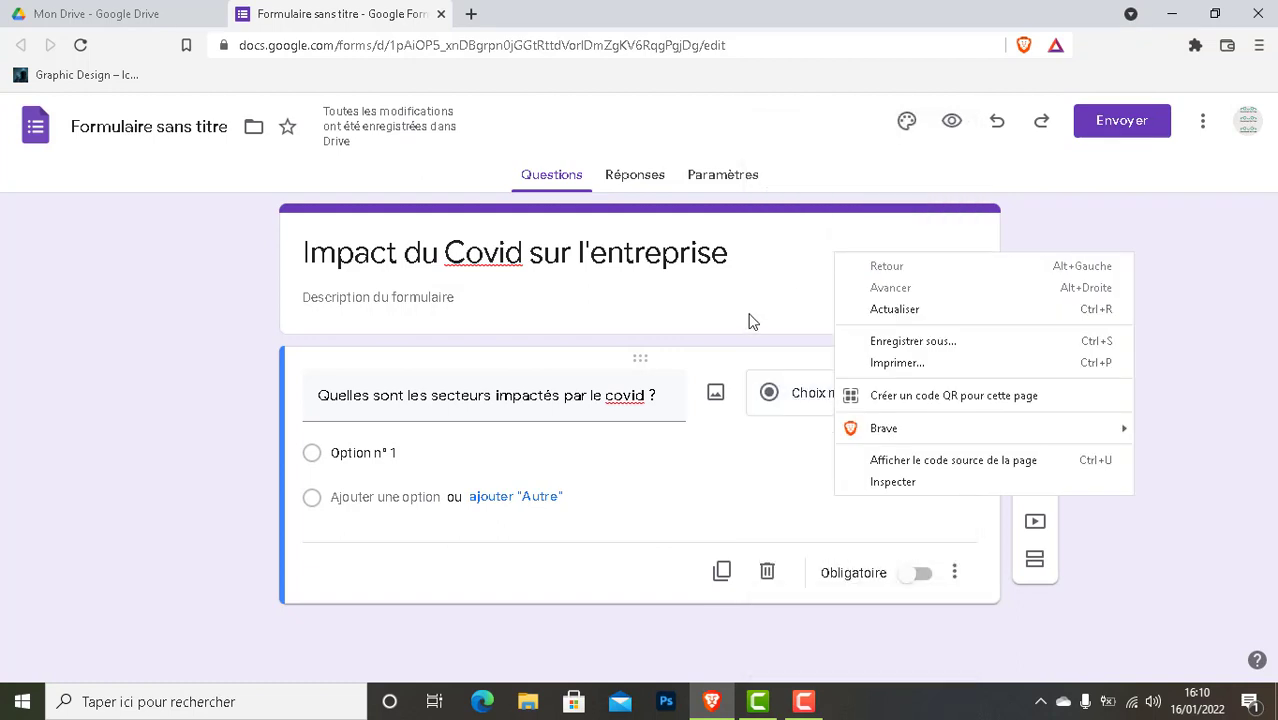
click(756, 412)
click(762, 412)
click(862, 270)
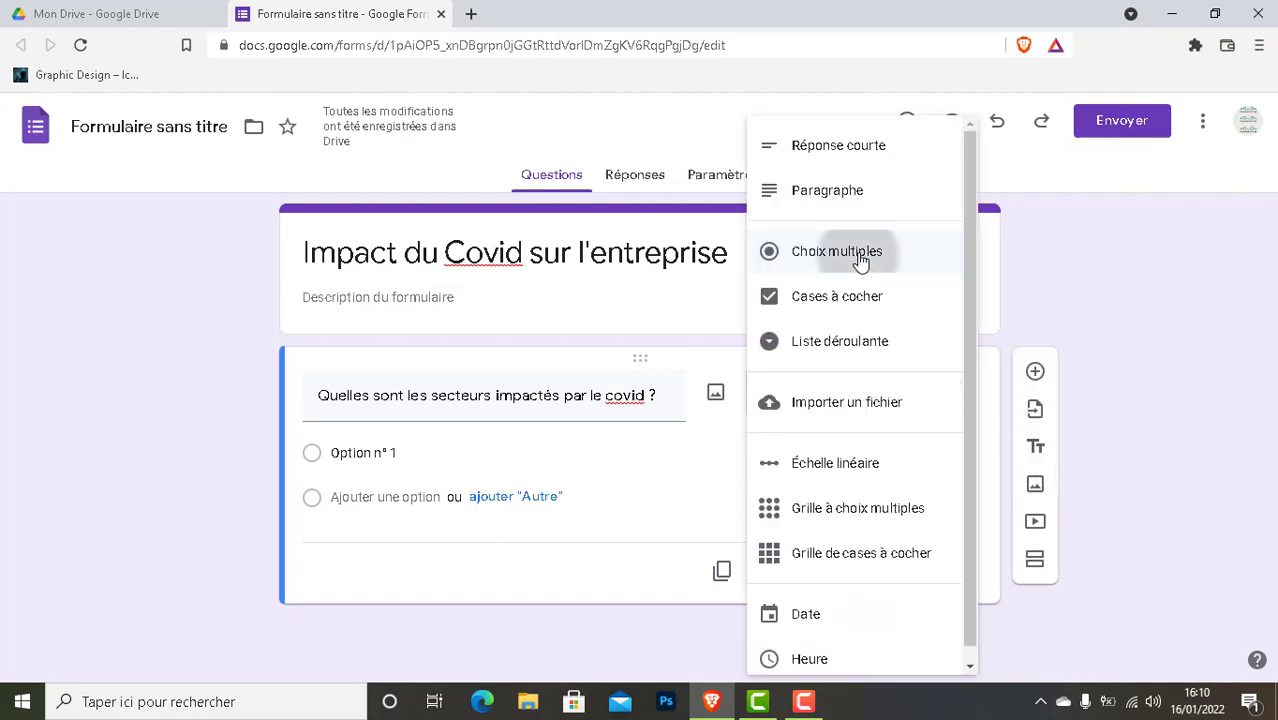
Rename the question's first answer option as "Production".
click(315, 457)
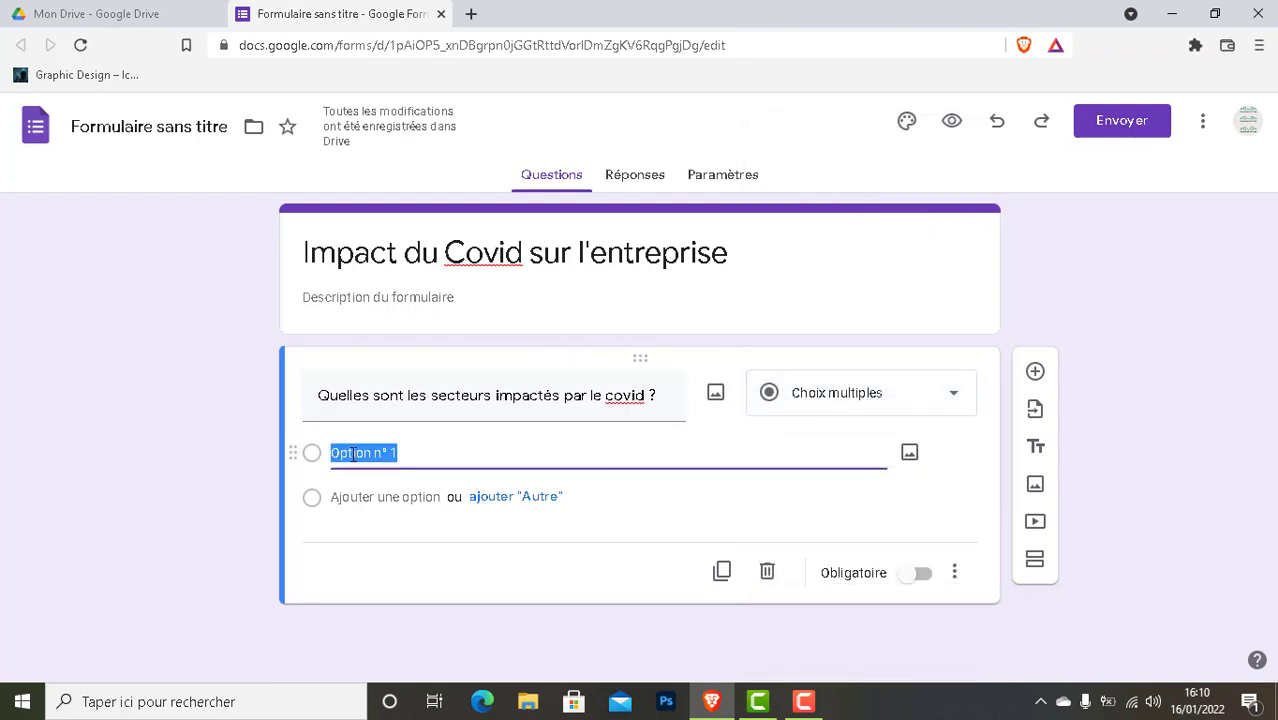
click(353, 453)
drag(408, 453, 322, 452)
text(Agri)
key(BackSpace)
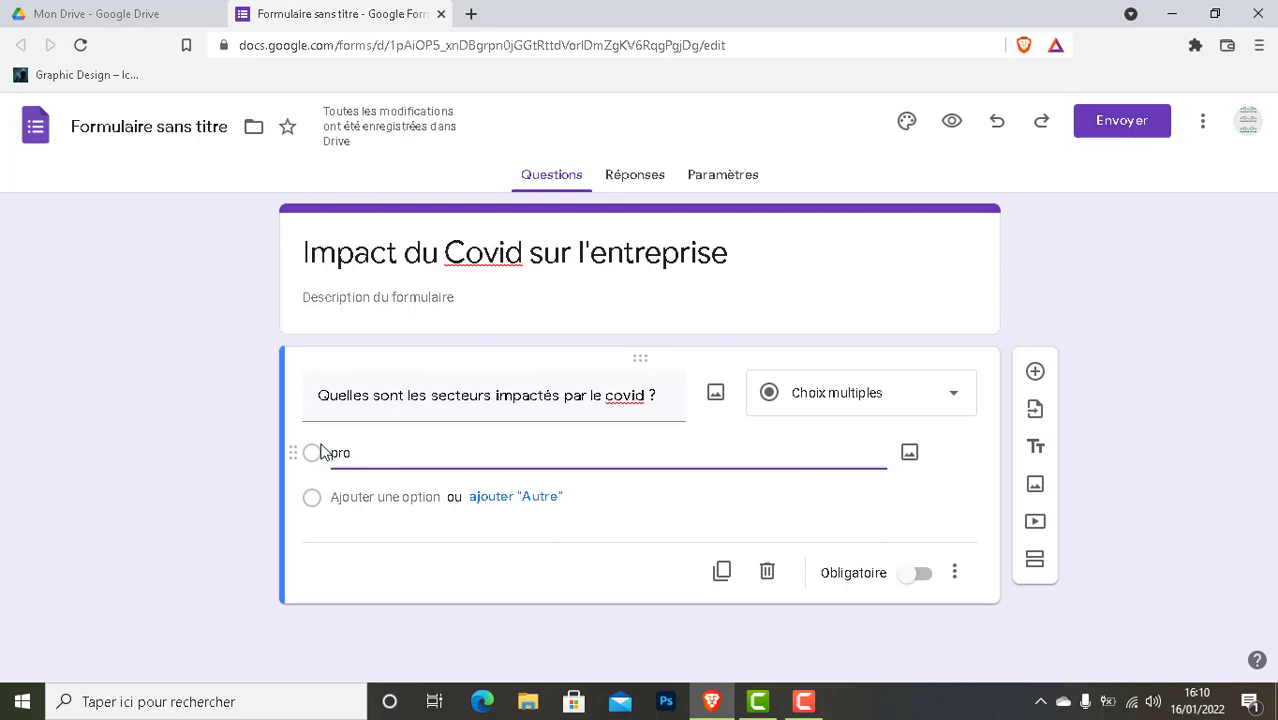
key(BackSpace)
key(BackSpace)
key(BackSpace)
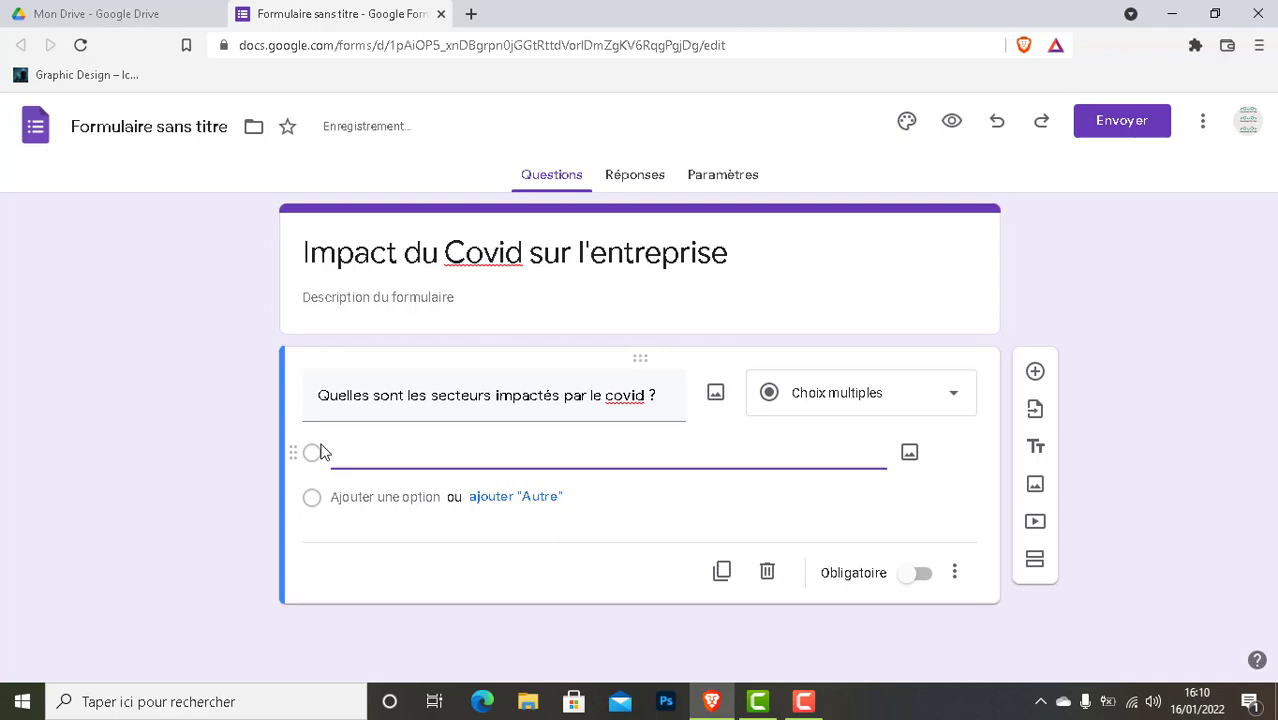
text(Production)
Add three more answer options below Production: "Qualité", "Rh" and "Logistique".
click(378, 496)
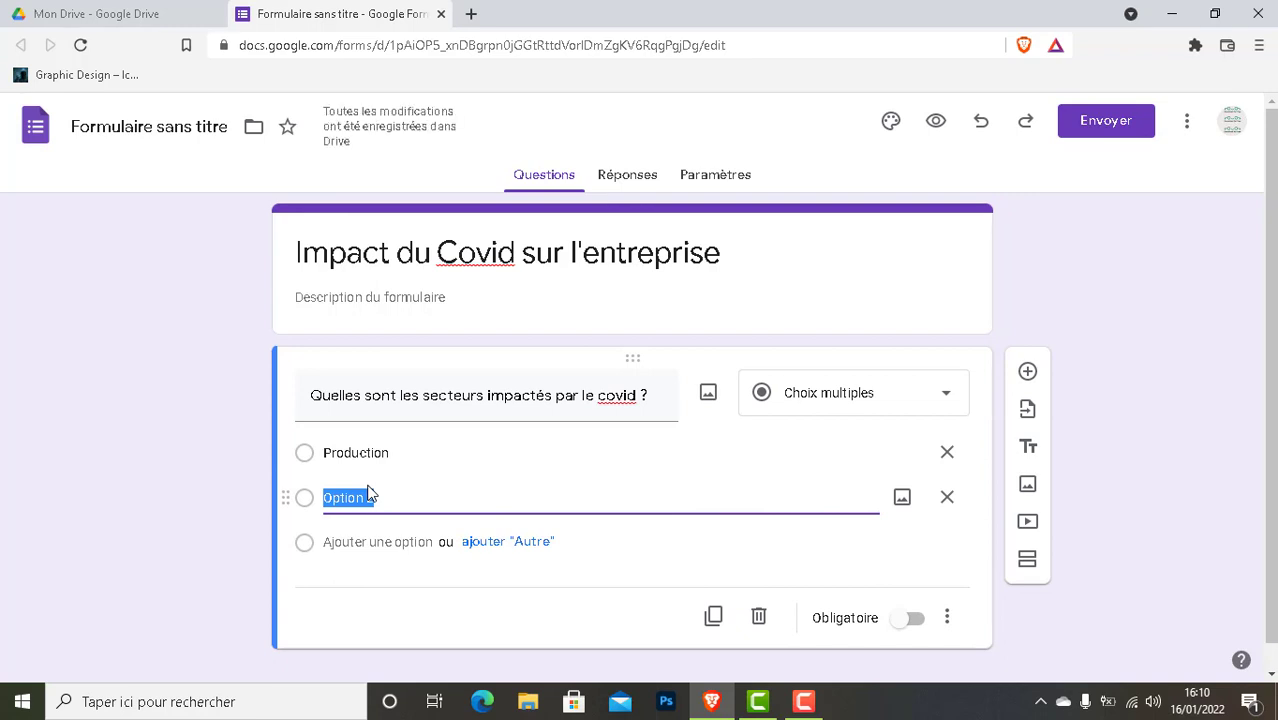
text(Qualité)
key(Return)
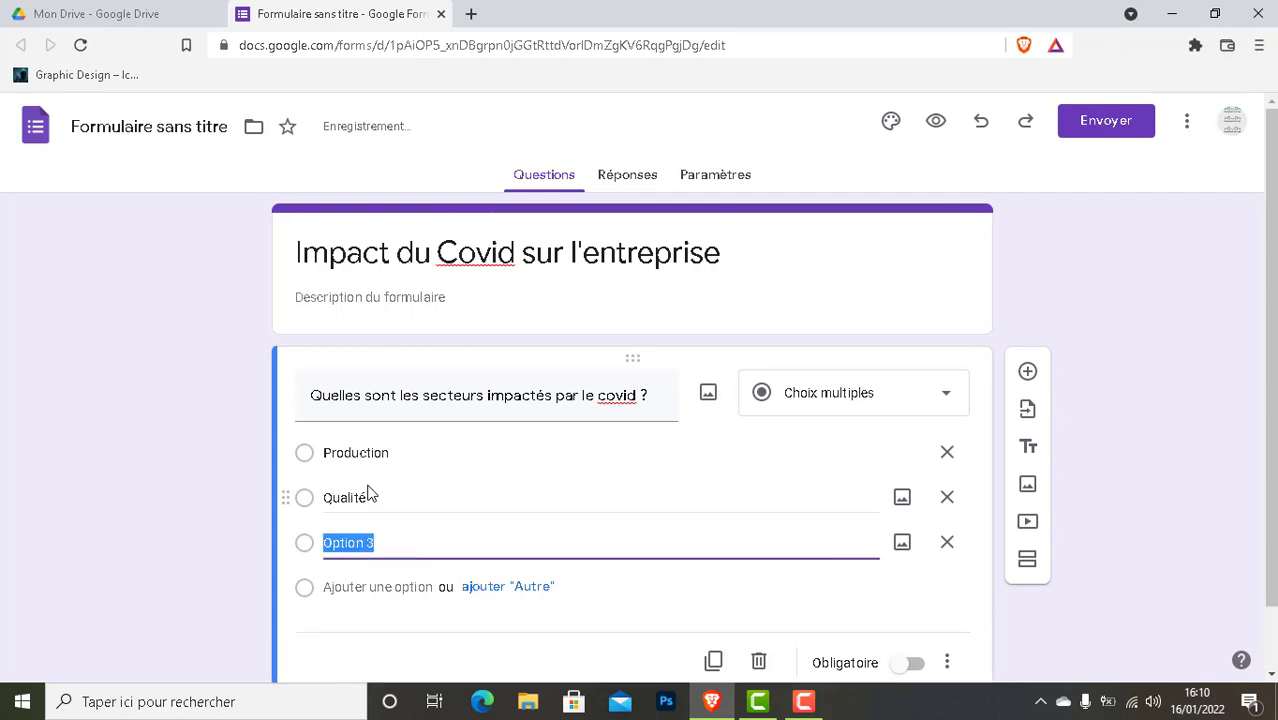
text(Rh)
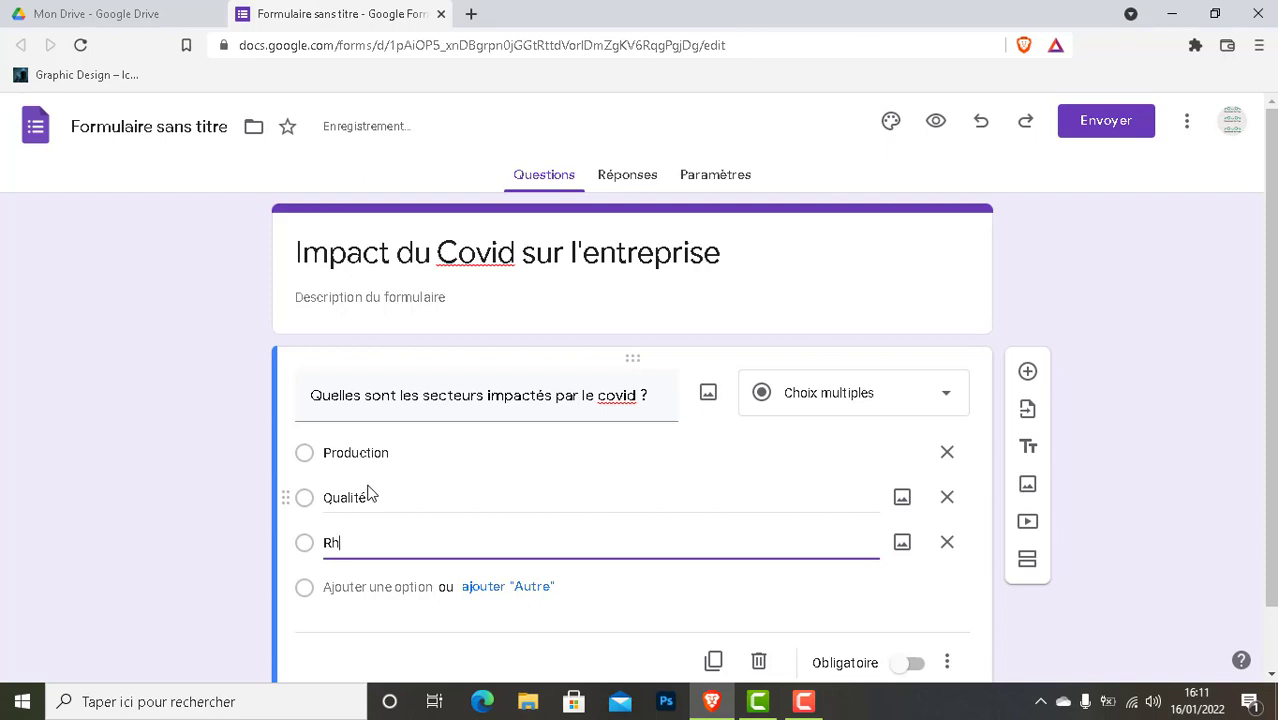
key(Return)
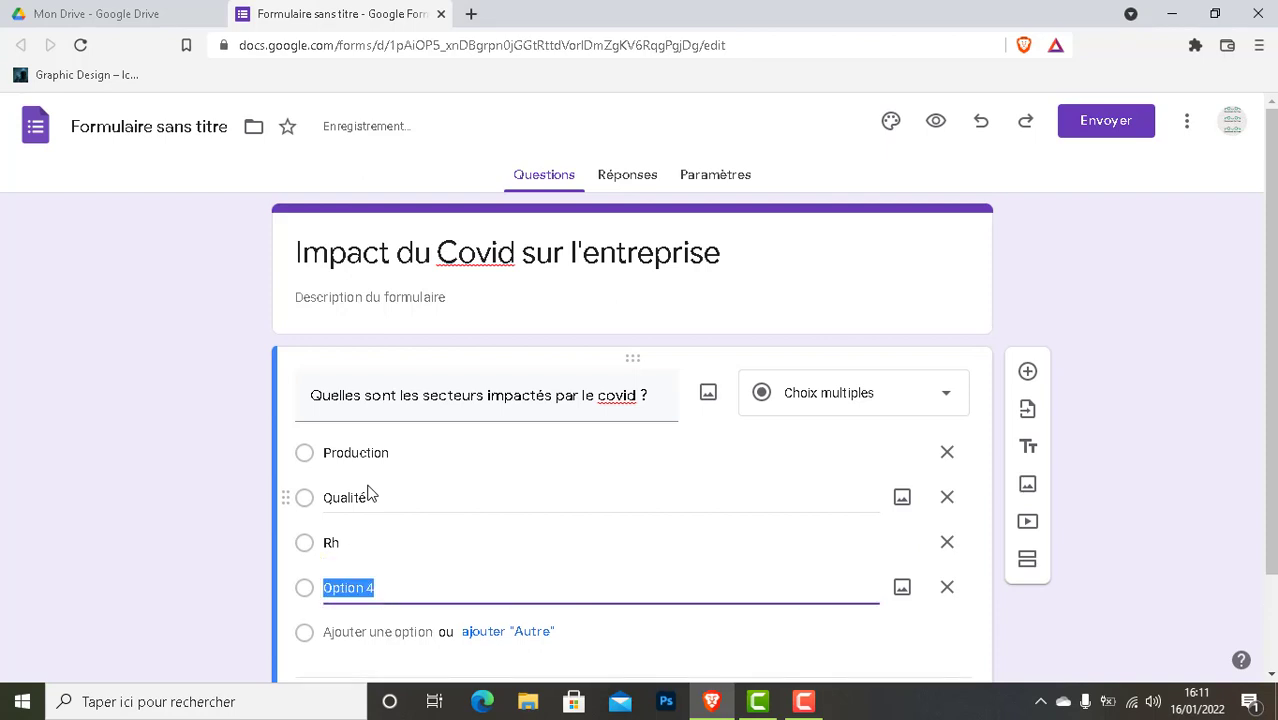
text(Logistique)
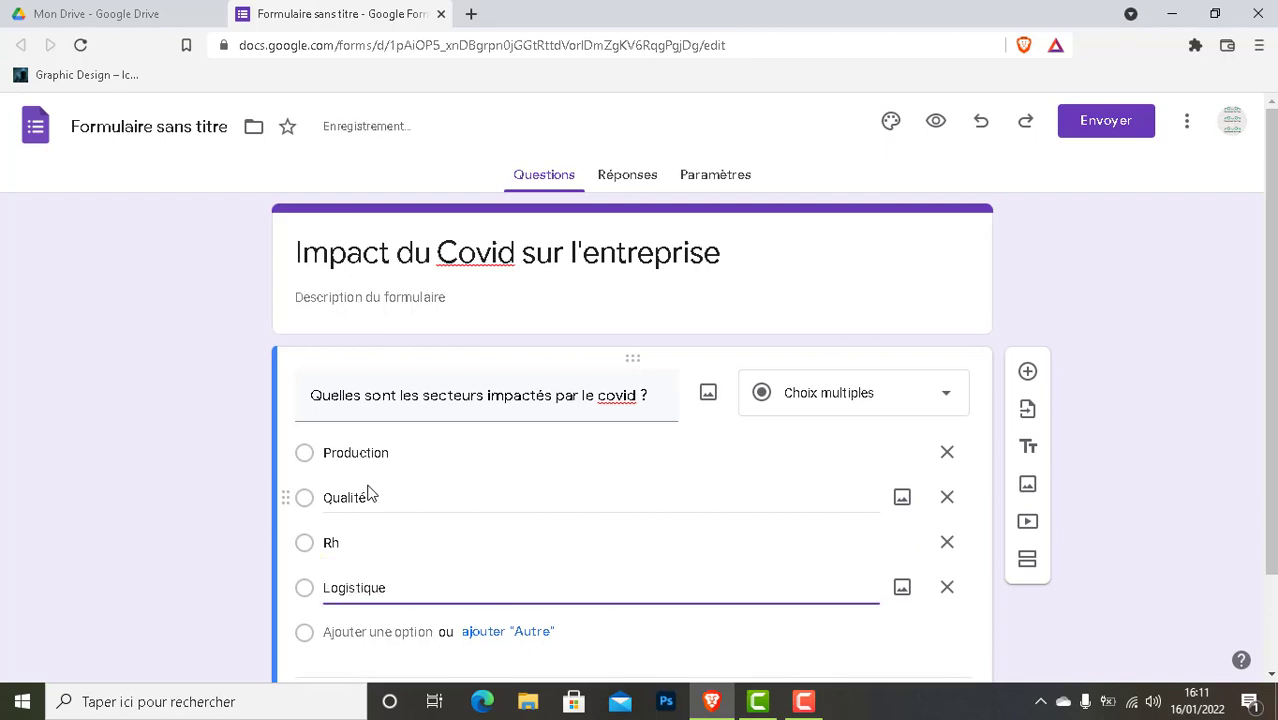
key(Return)
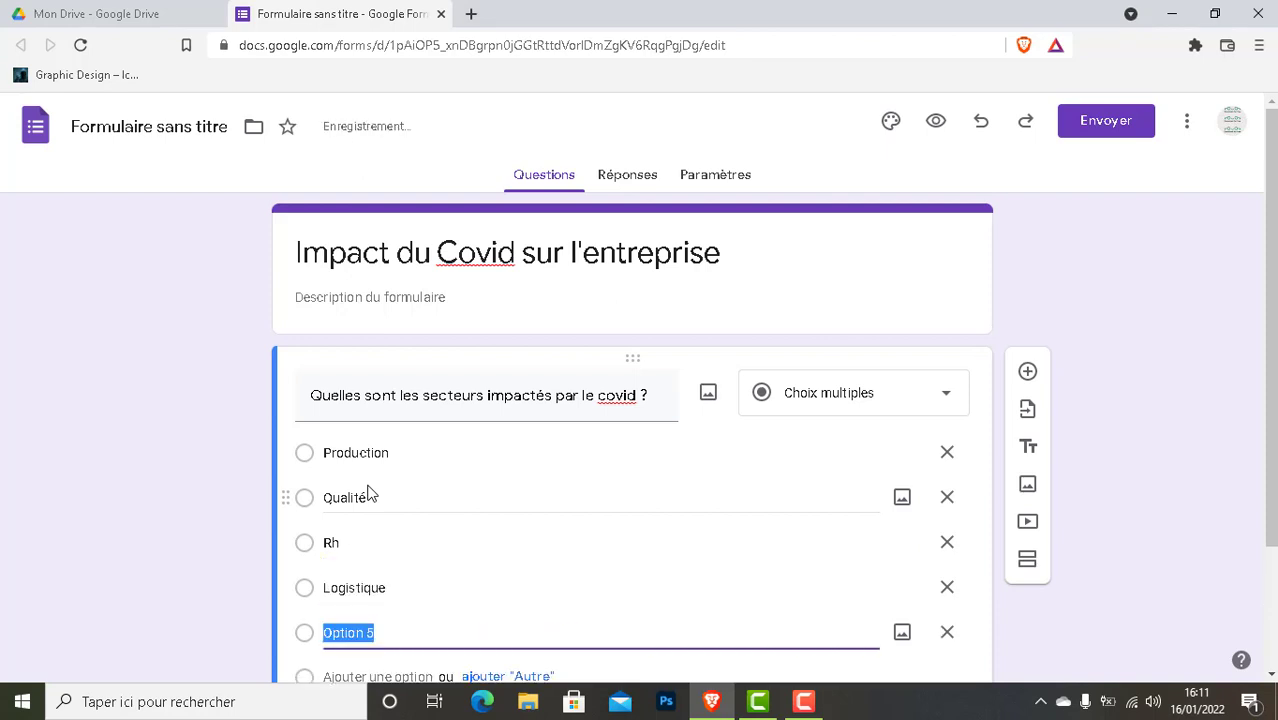
key(Return)
key(BackSpace)
key(BackSpace)
key(BackSpace)
key(BackSpace)
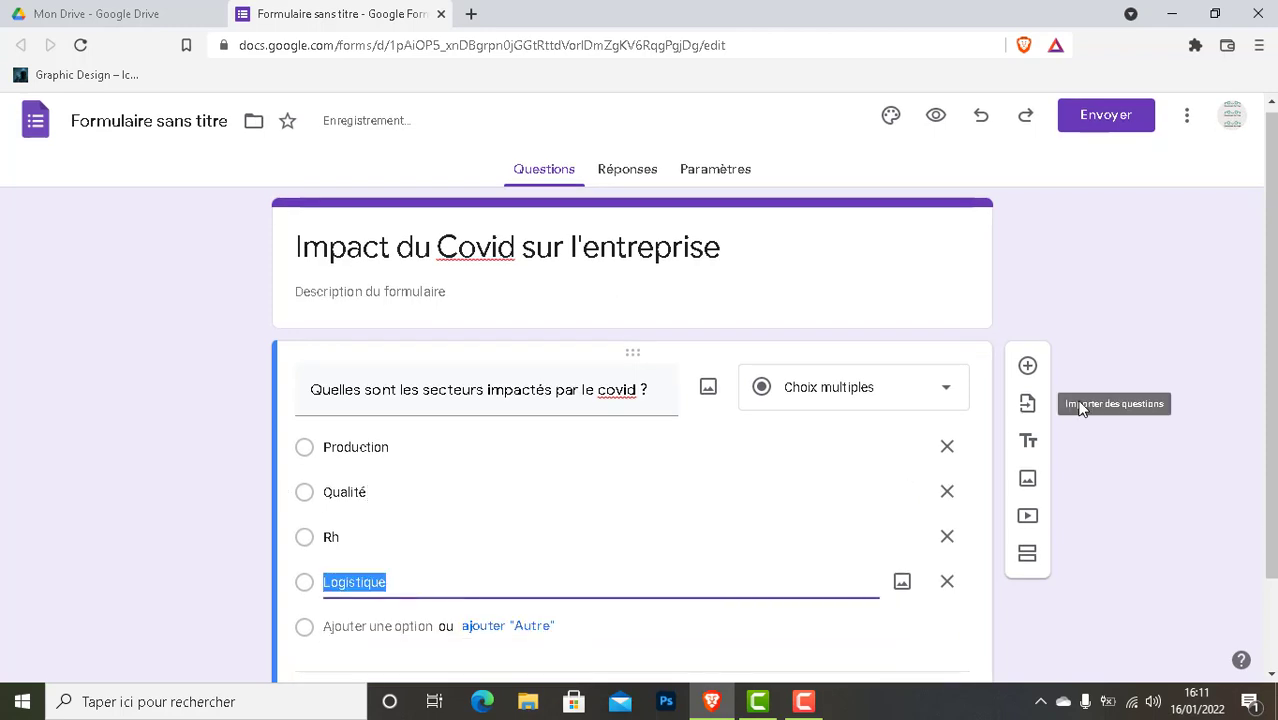
Add a second question below the sectors question with the text "Dans quelle tranche d'âge êtes vous ?".
scroll(1270, 400, down, 1)
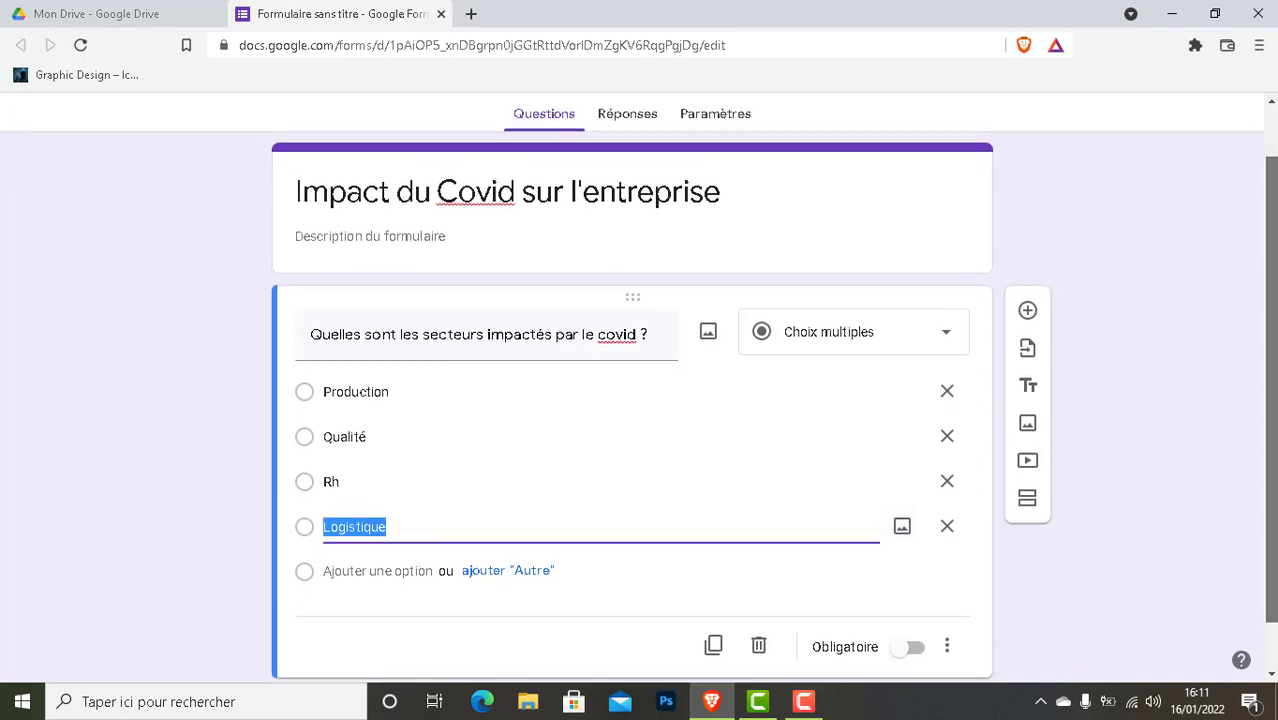
scroll(1072, 276, down, 1)
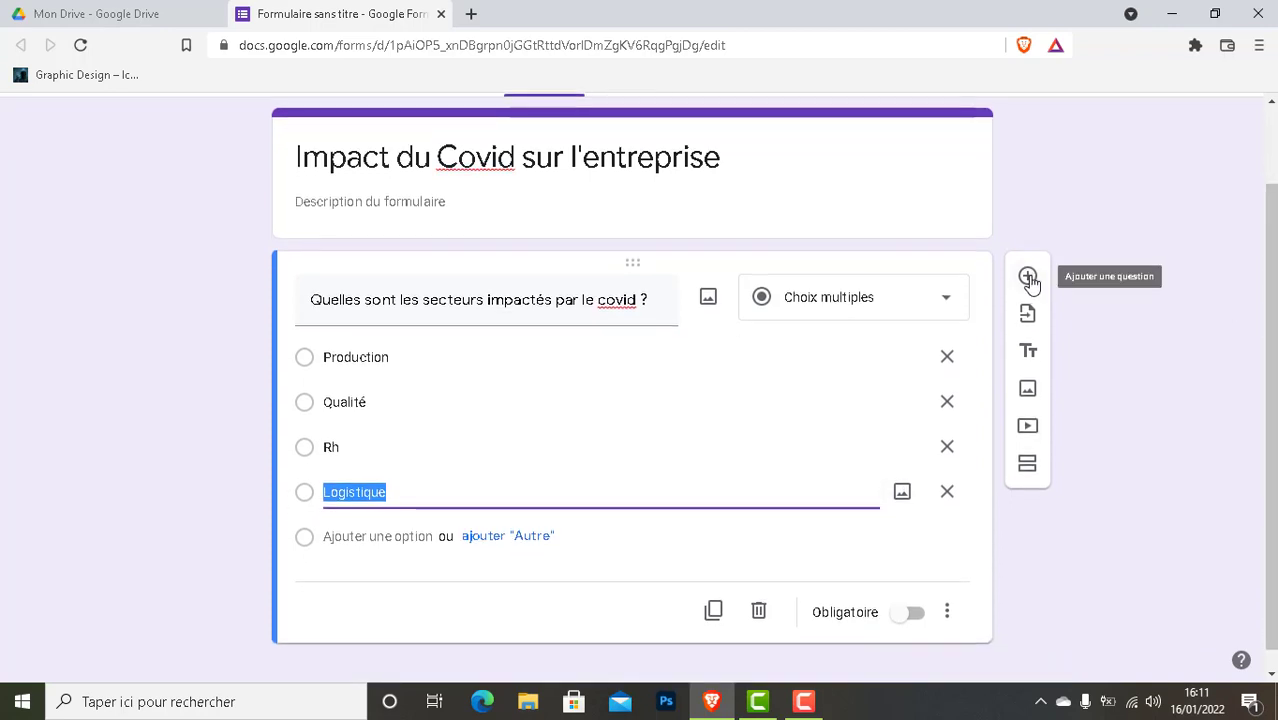
click(1028, 278)
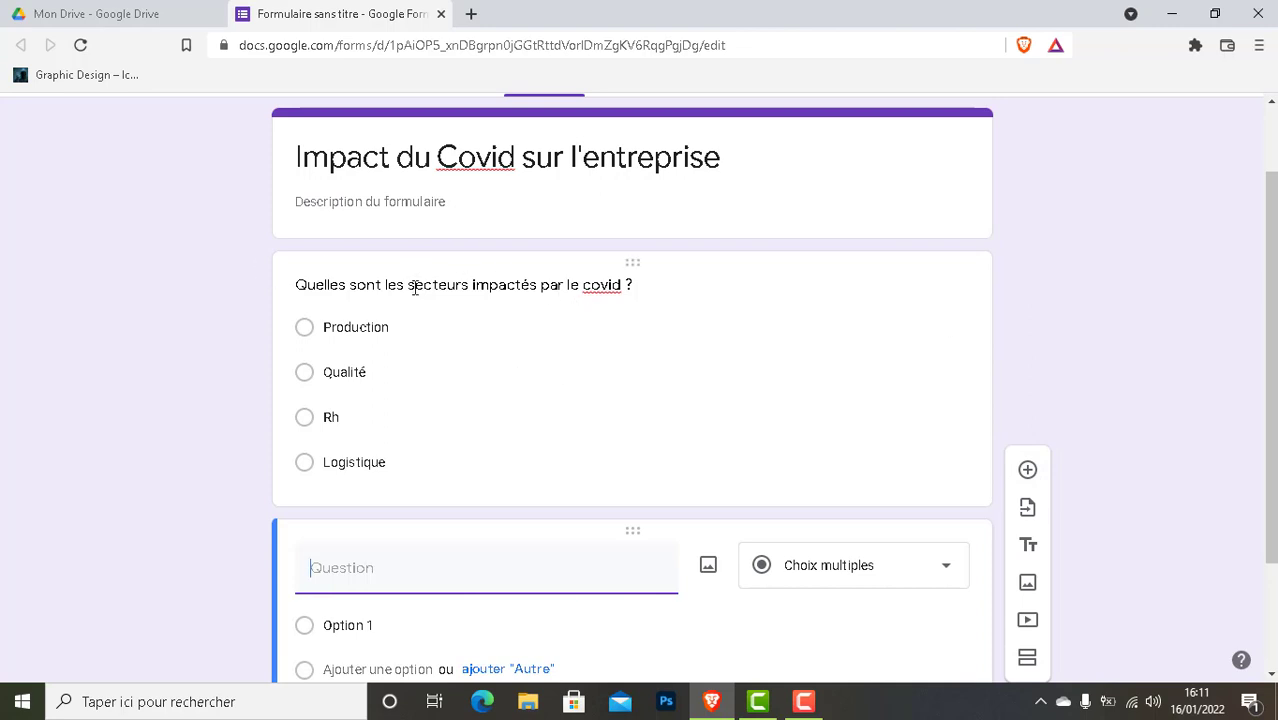
scroll(1270, 380, down, 1)
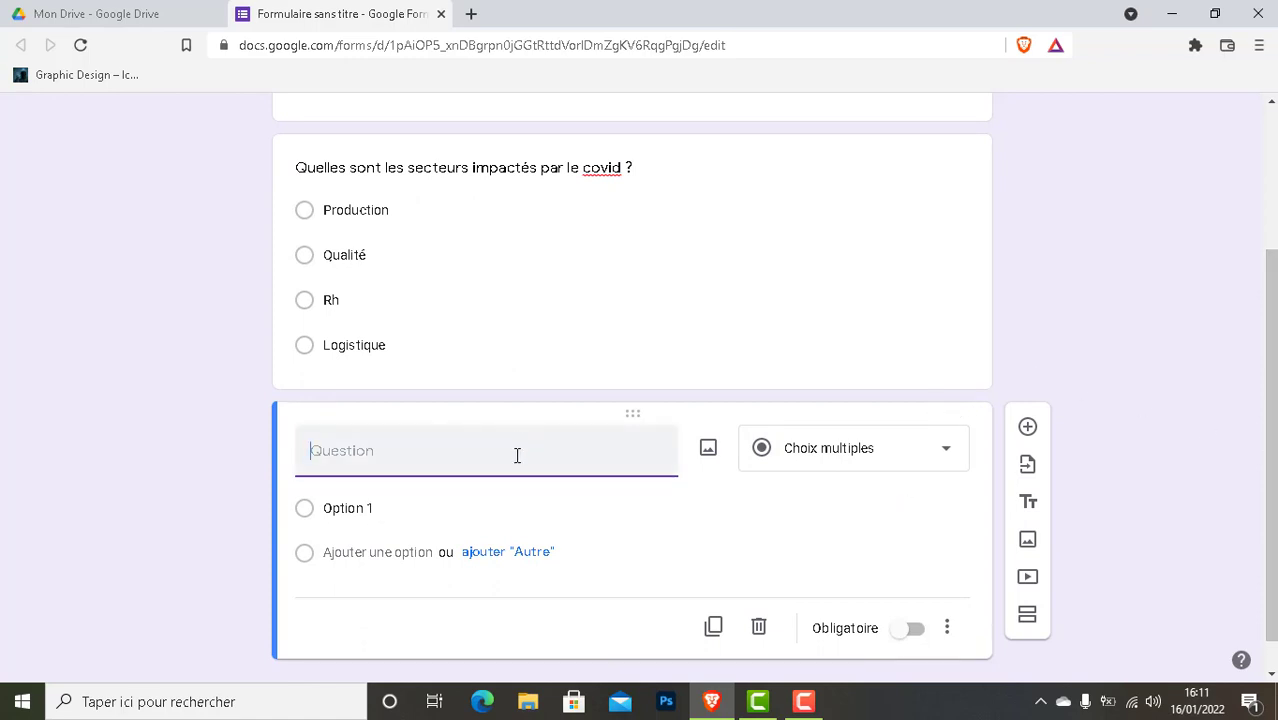
scroll(1272, 270, up, 1)
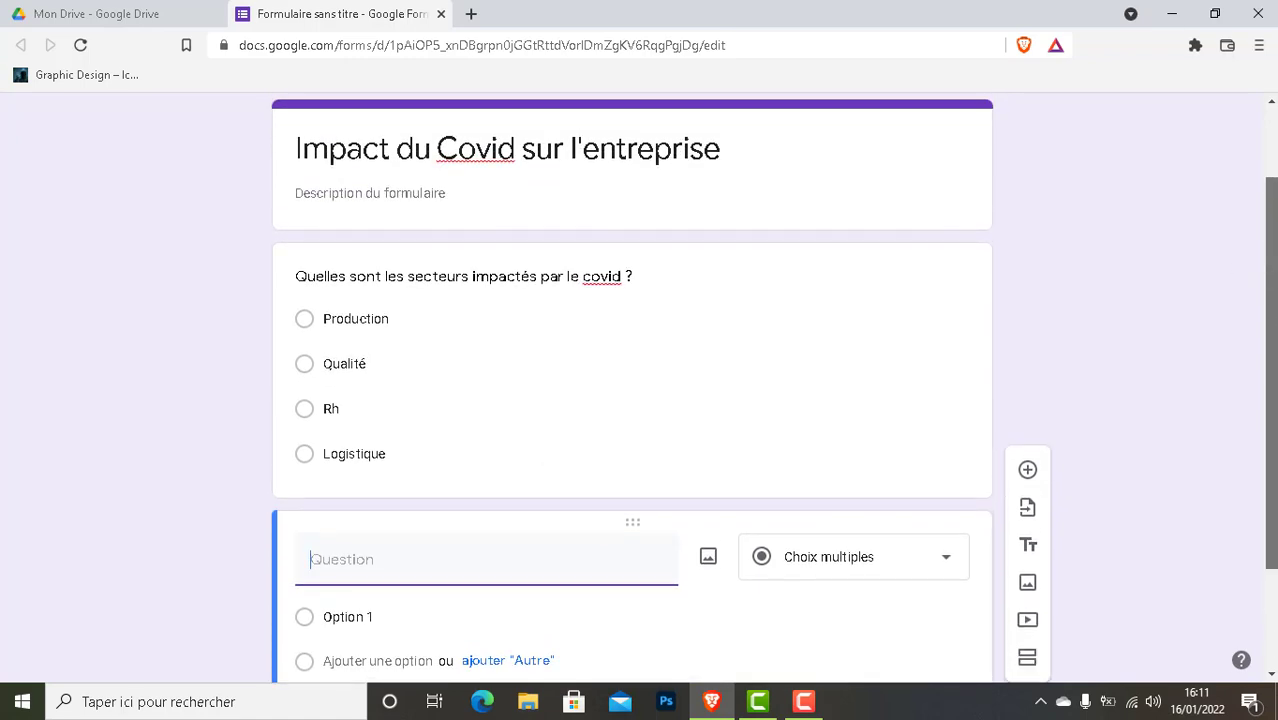
scroll(1270, 310, down, 3)
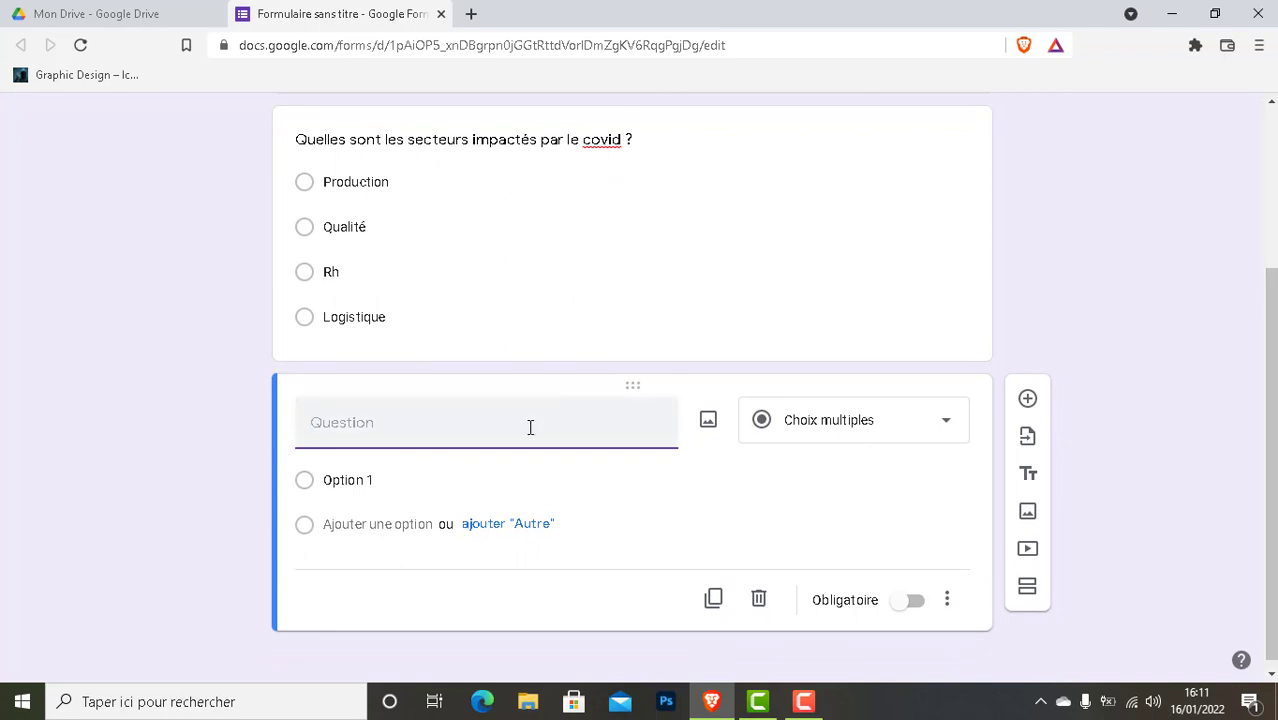
text(Dans quelle ac)
key(BackSpace)
key(BackSpace)
text(tranche )
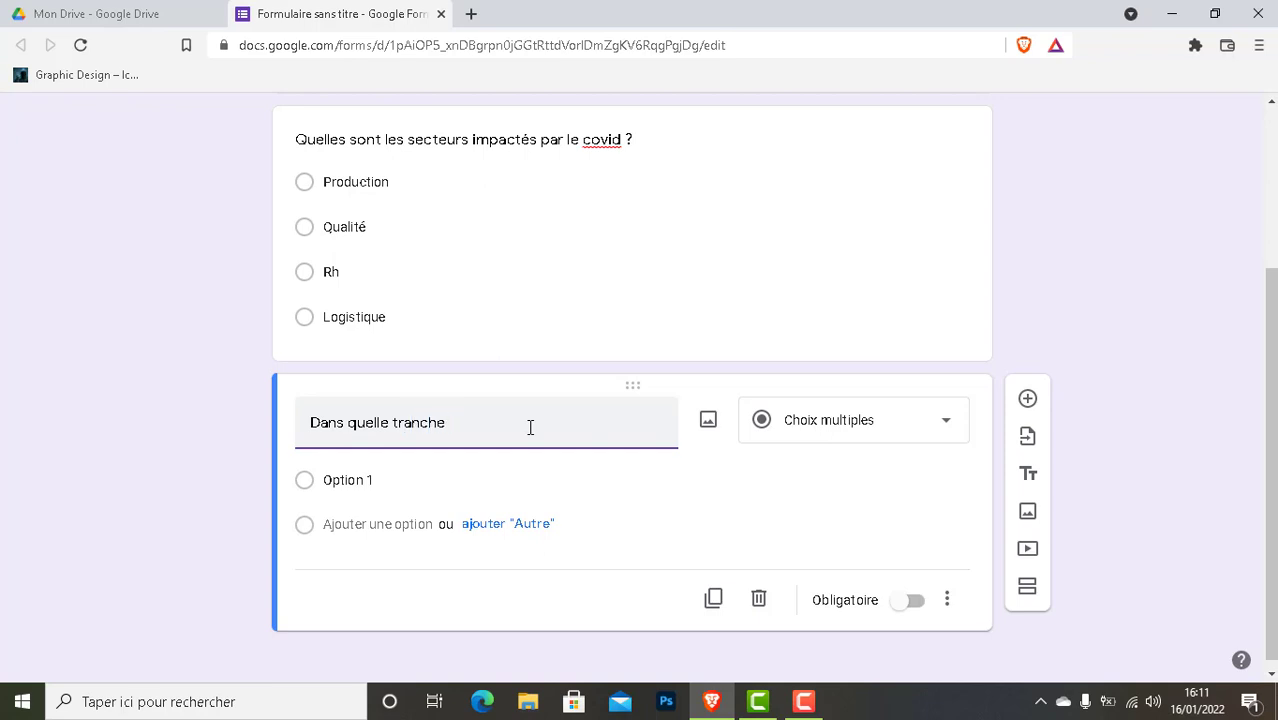
text(d'âge êtes vous ?)
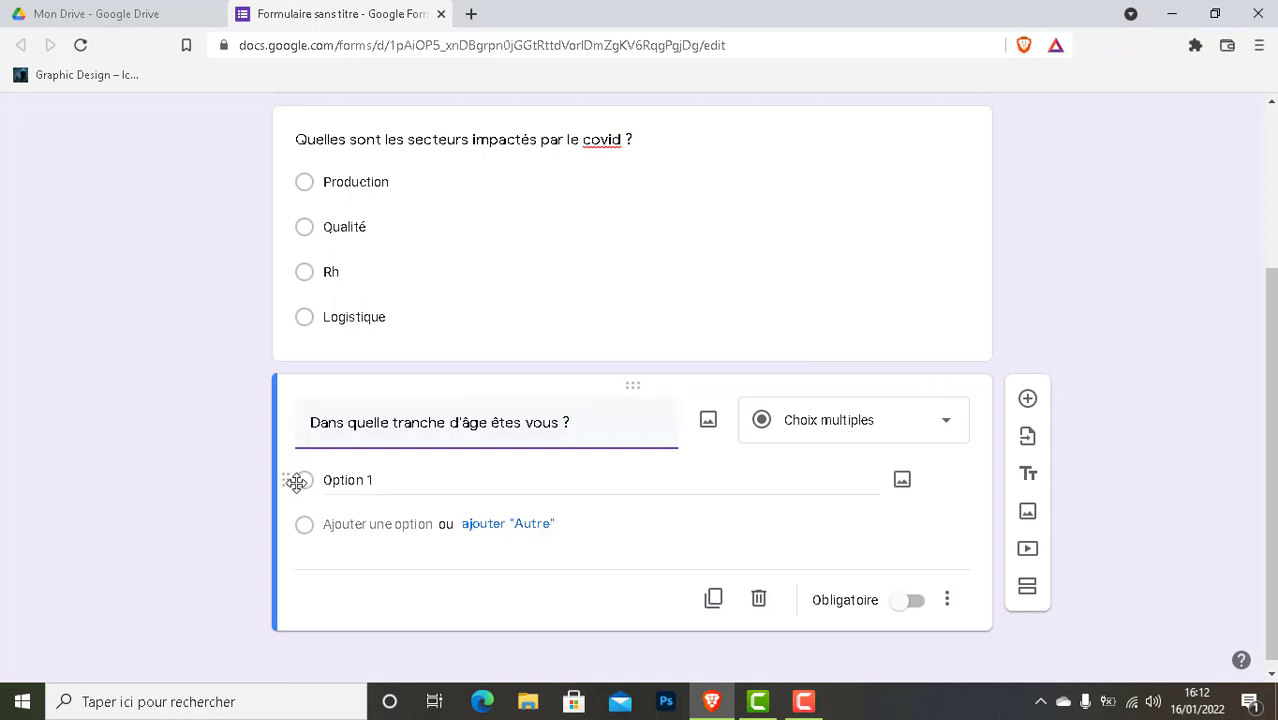
Rename the age question's first answer option as "18 - 25" and add a second option "25 - 30".
click(350, 479)
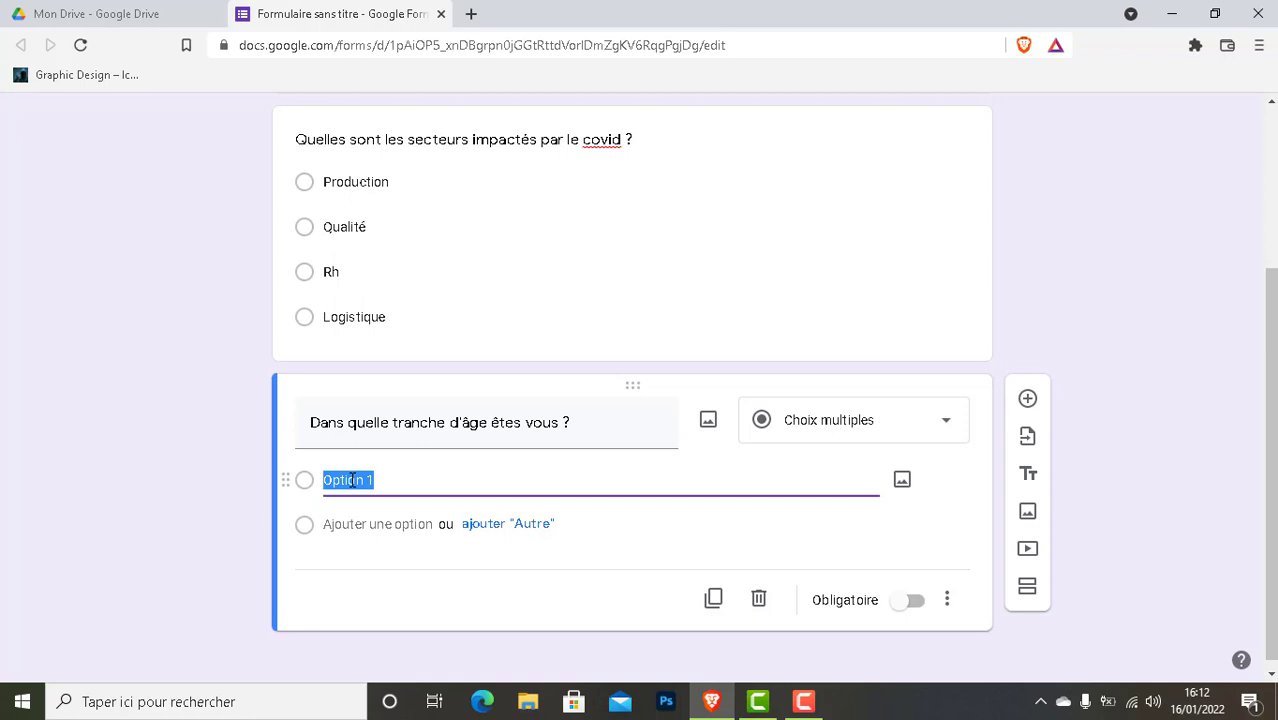
text(18 - )
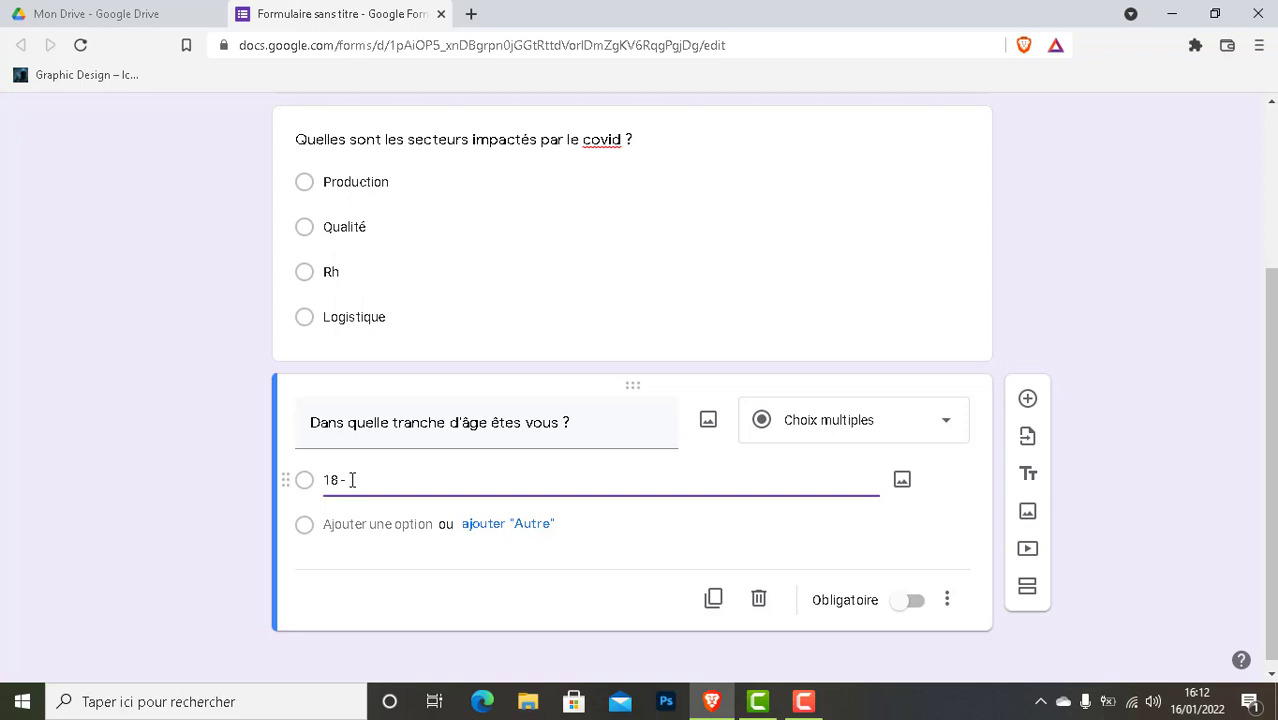
text(25)
key(Return)
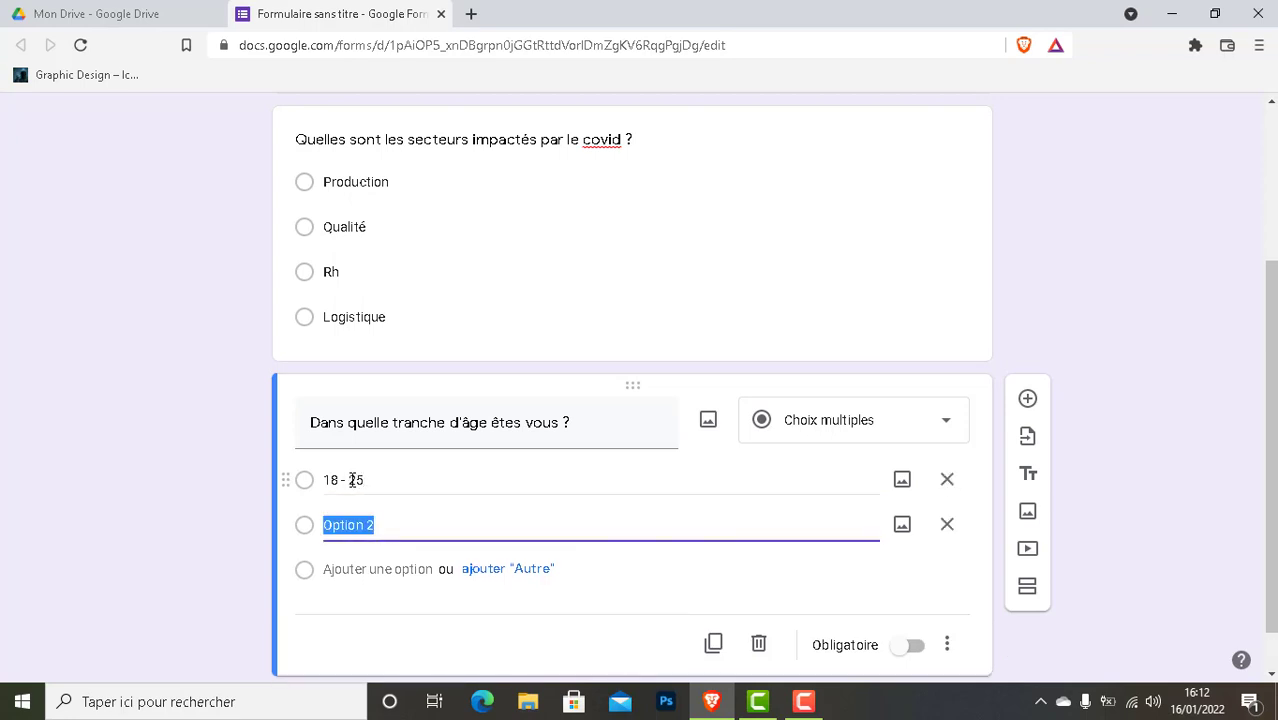
text(25 - 30)
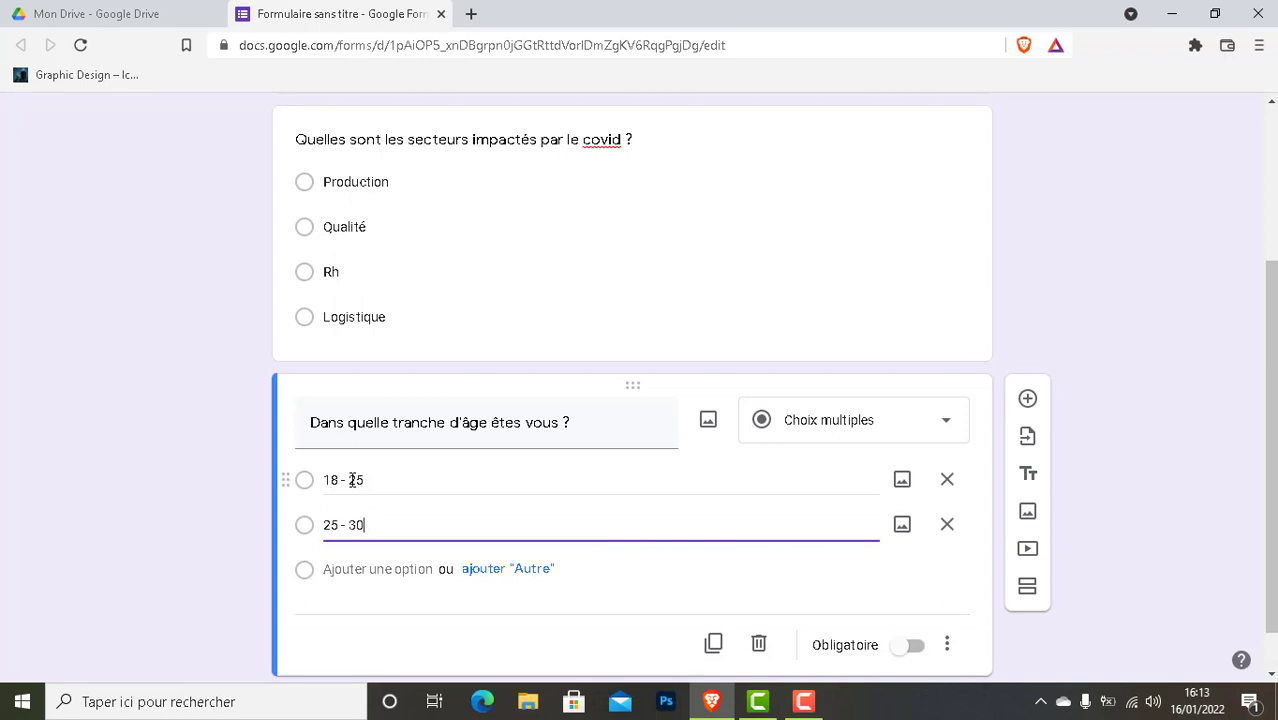
Add two more answer options to the age question: "30 - 40" and "40 - 65".
key(Return)
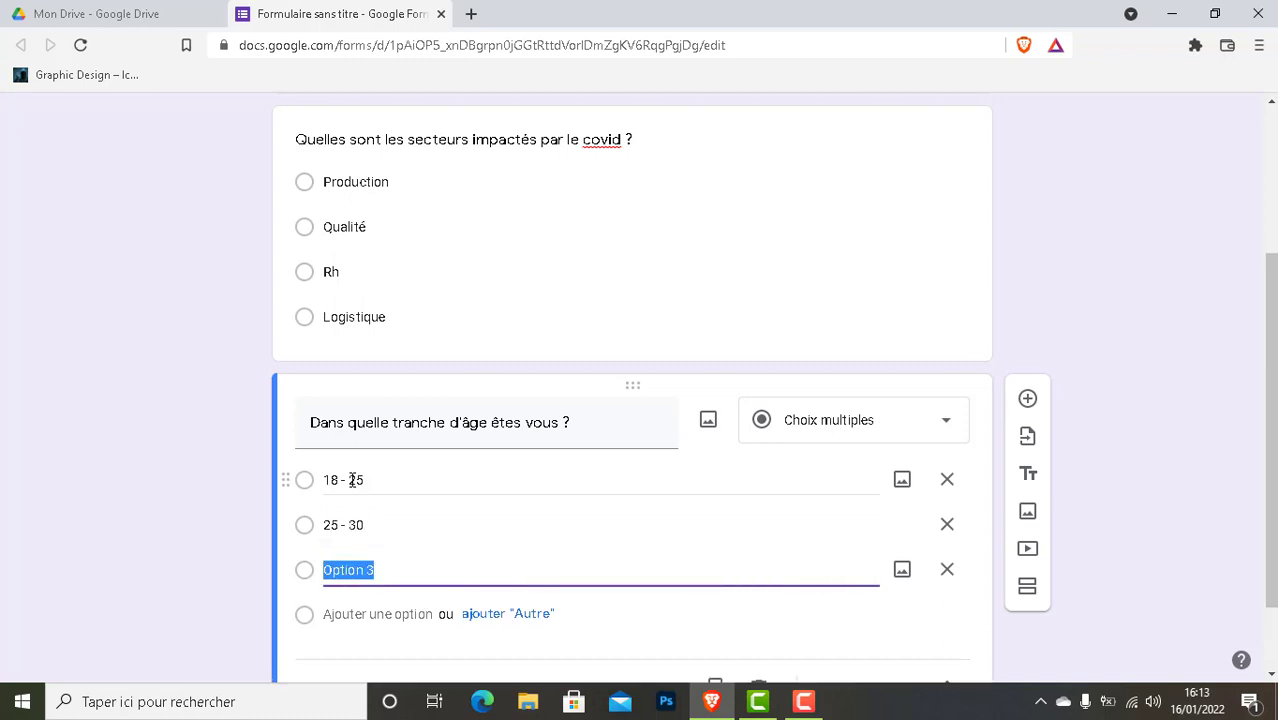
text(30 -)
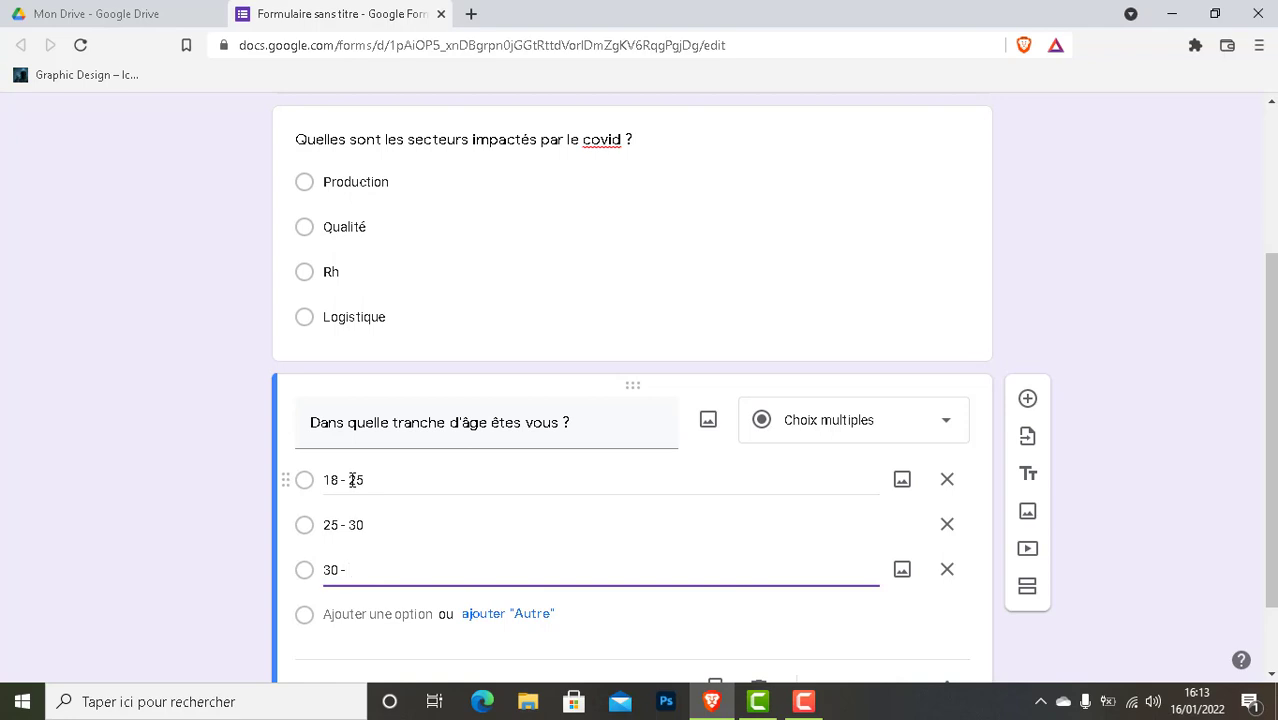
text( 40)
key(BackSpace)
key(BackSpace)
key(BackSpace)
text(40)
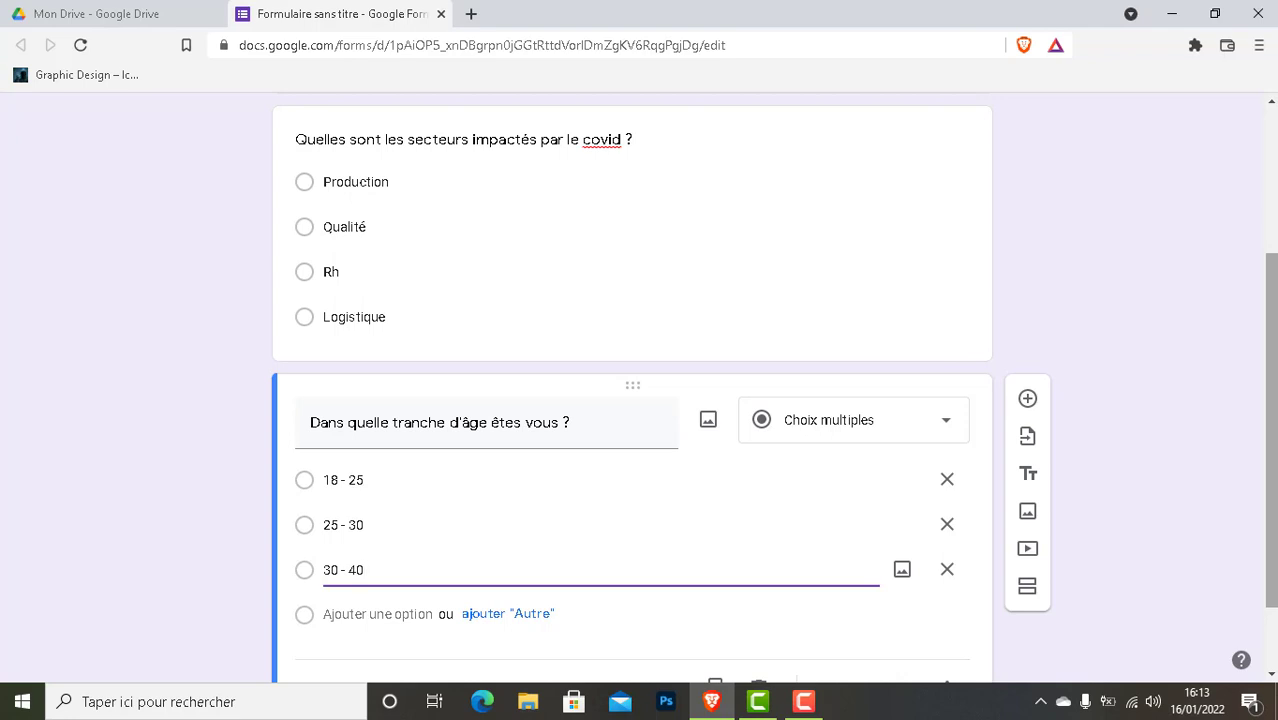
key(Return)
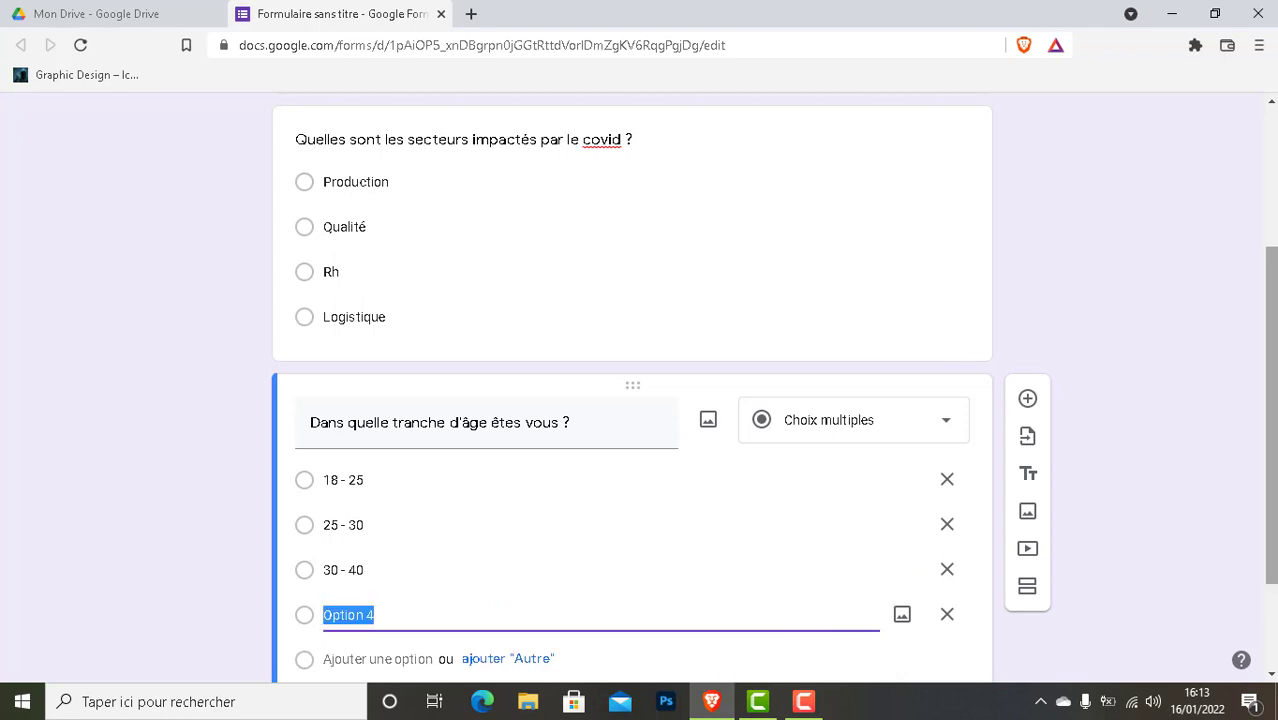
text(40 - )
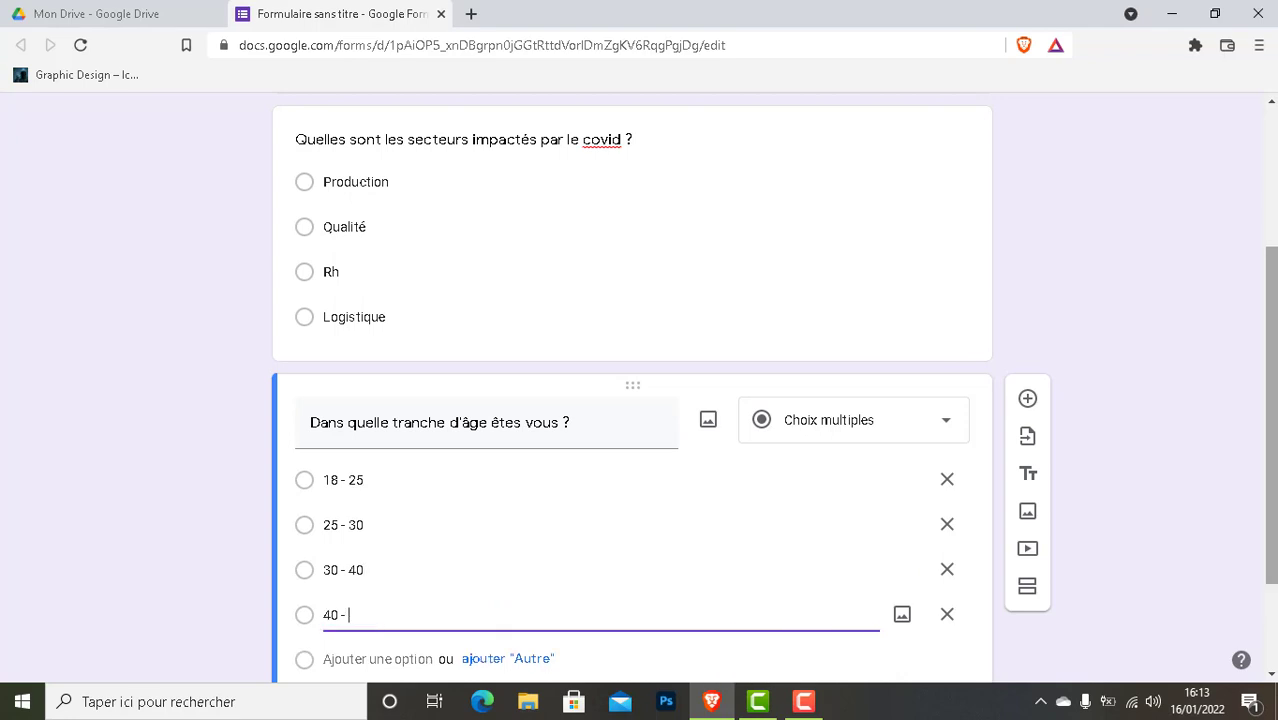
text(64)
key(BackSpace)
text(5)
key(Return)
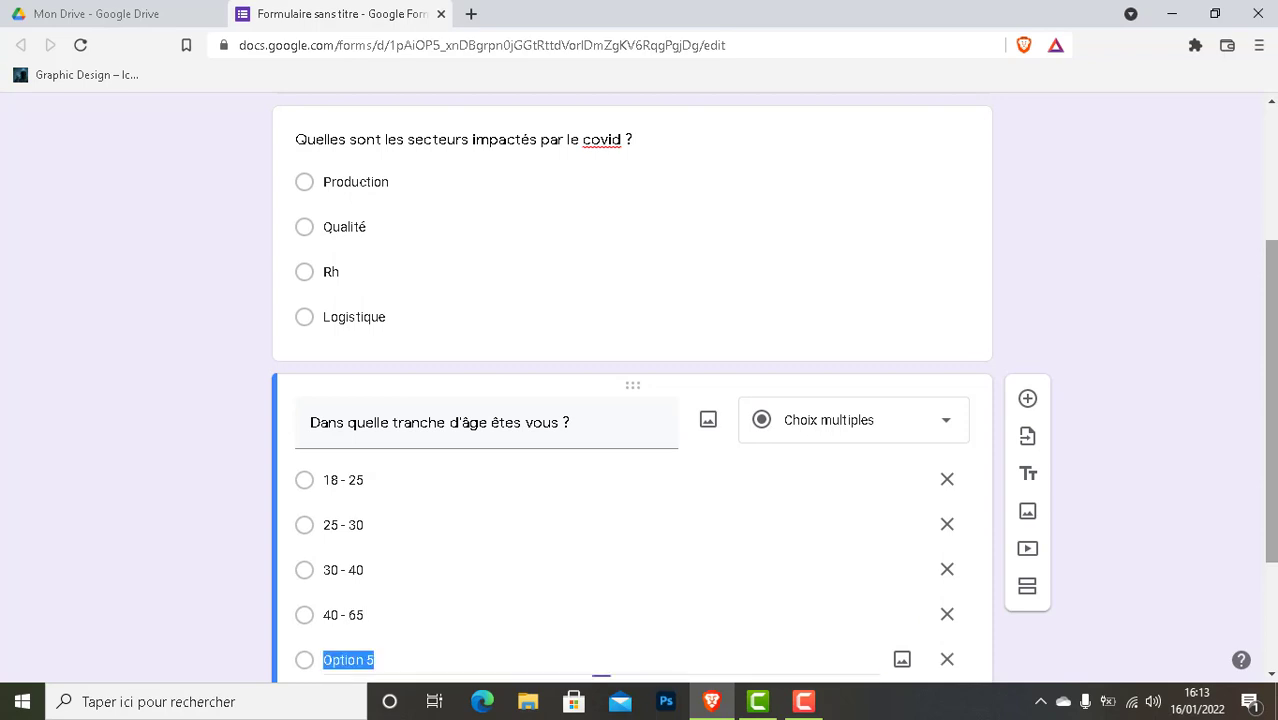
key(Return)
key(BackSpace)
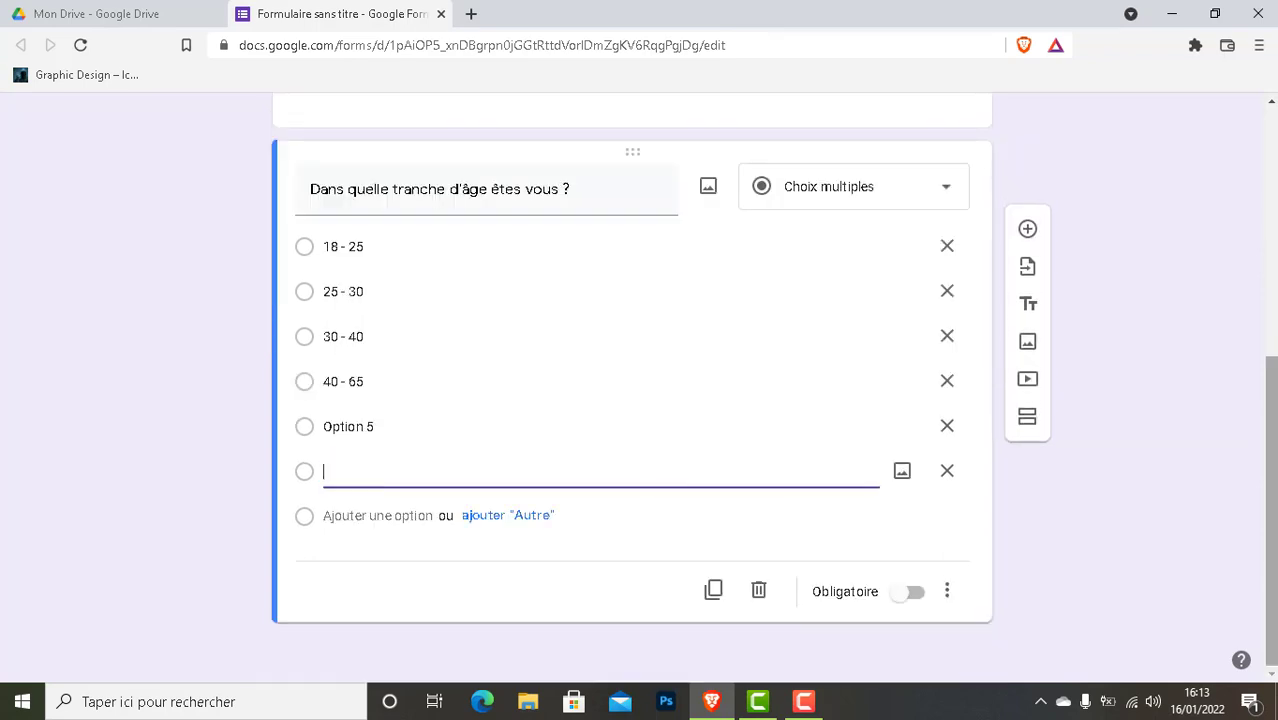
key(BackSpace)
key(BackSpace)
key(BackSpace)
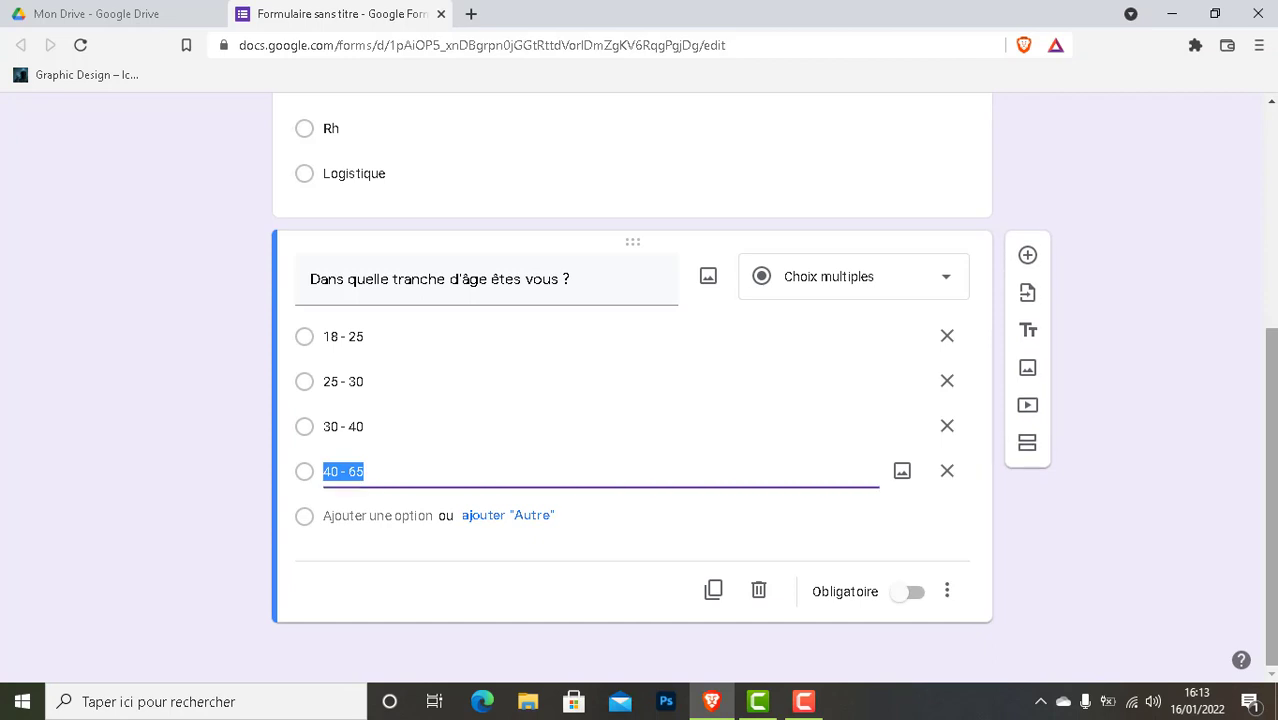
Try marking the age question as Obligatoire and switch the setting back off.
click(903, 598)
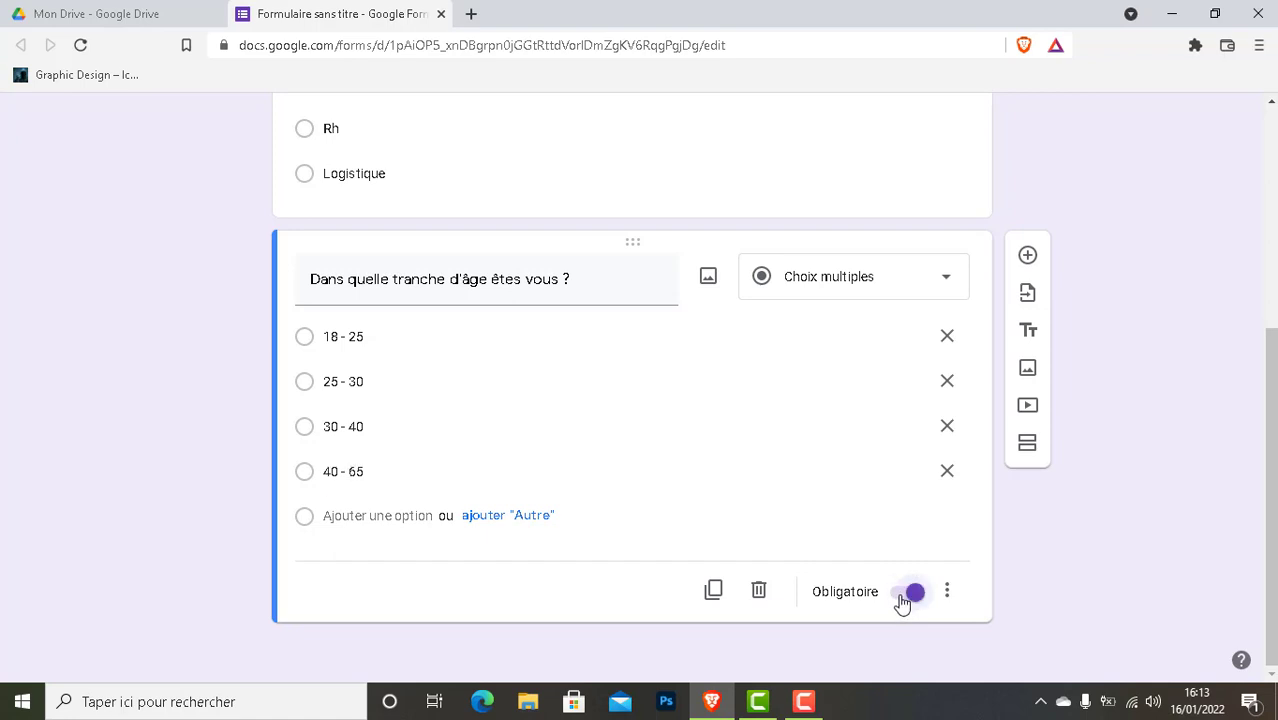
click(903, 598)
scroll(1268, 394, up, 2)
scroll(1024, 462, down, 1)
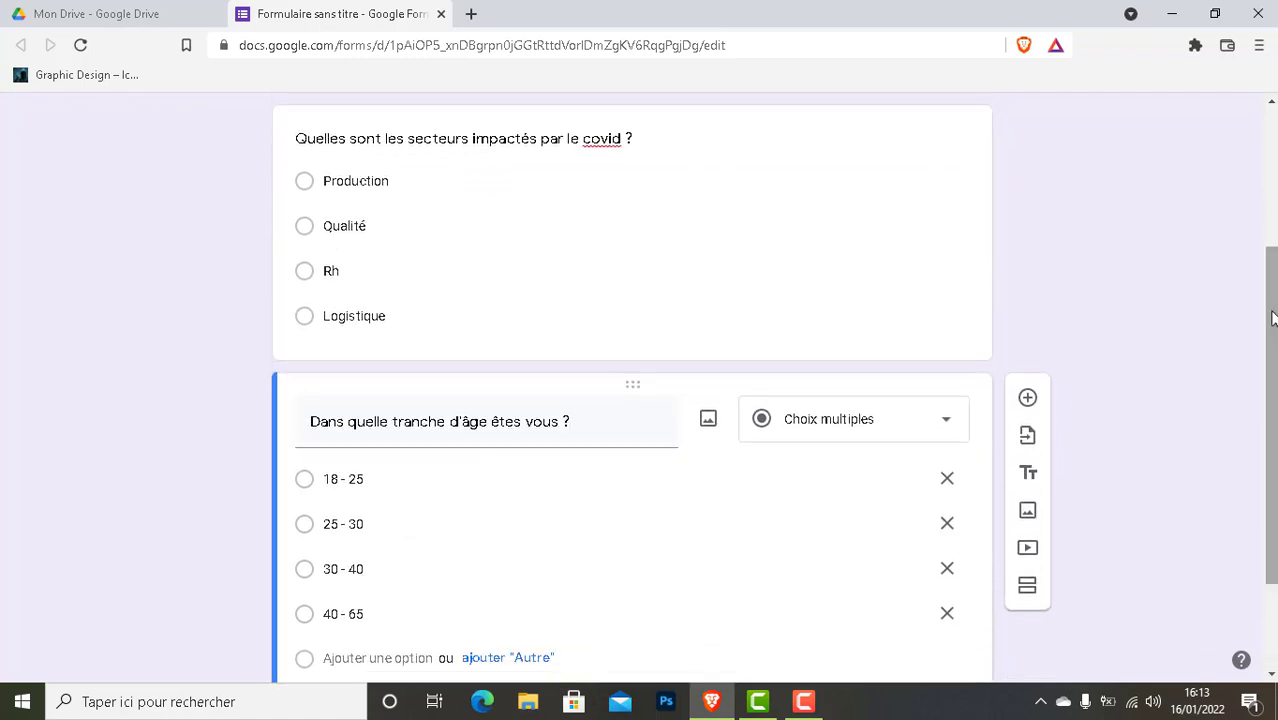
Add a third question below the age question and set its type to Réponse courte.
click(1028, 399)
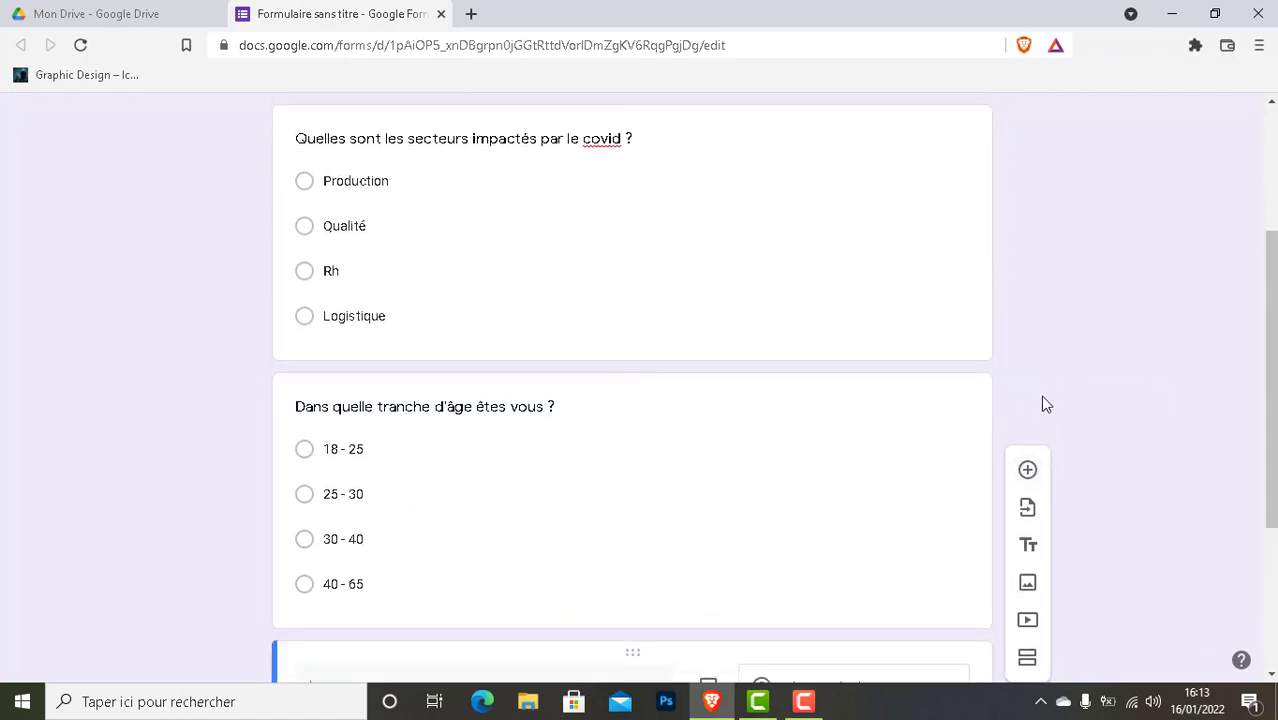
drag(1272, 412, 1272, 428)
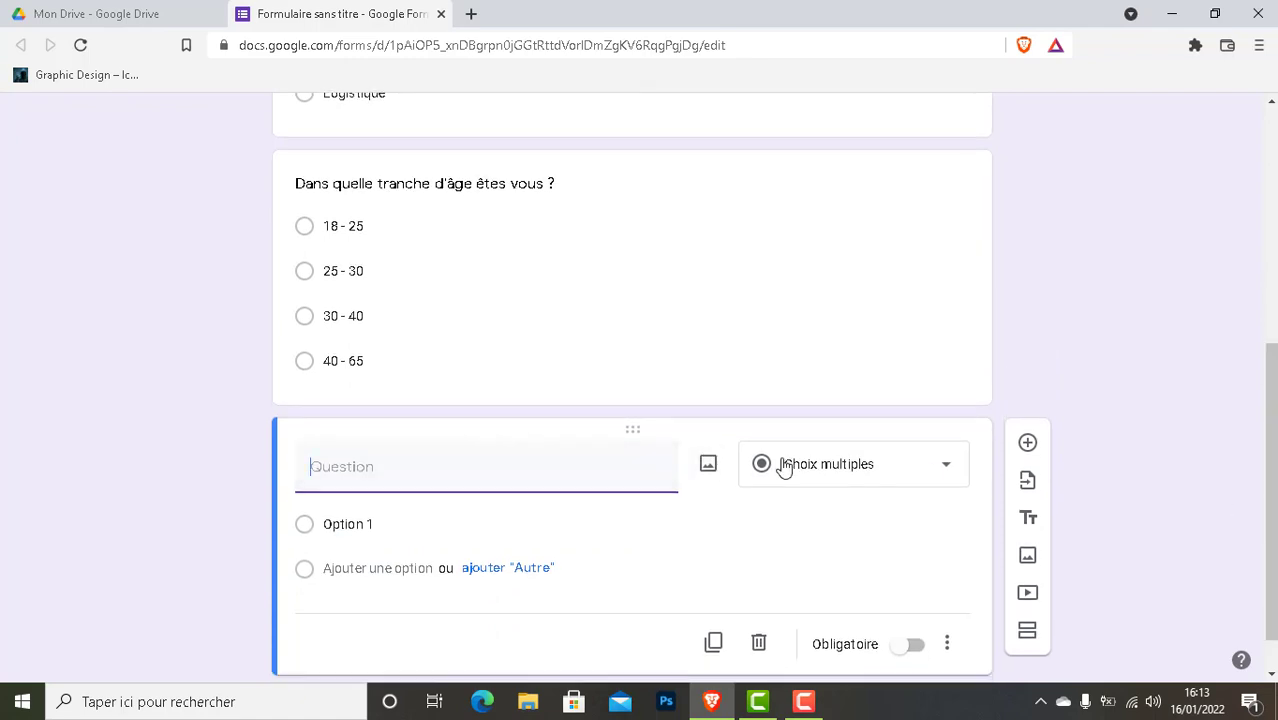
click(824, 463)
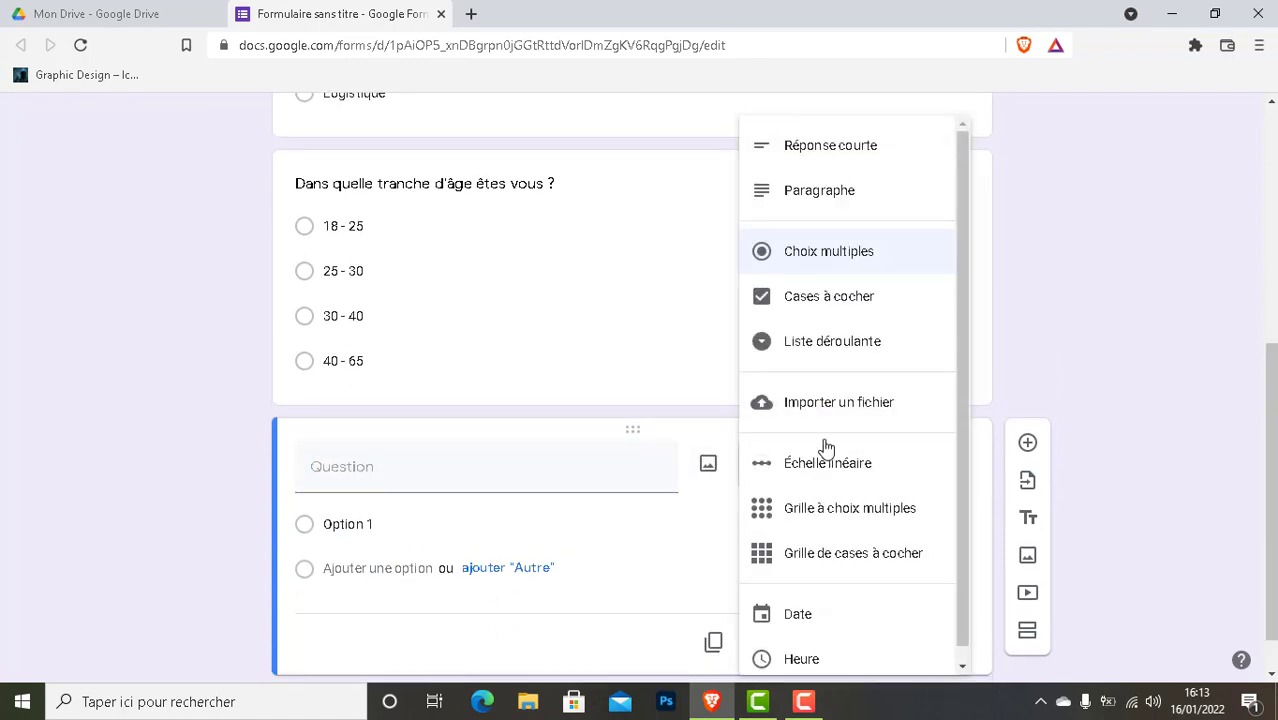
click(871, 160)
Set the short-answer question's text to "Vous pensez que le Covid a impacter votre entreprise ?" and add a blank question below it.
click(545, 467)
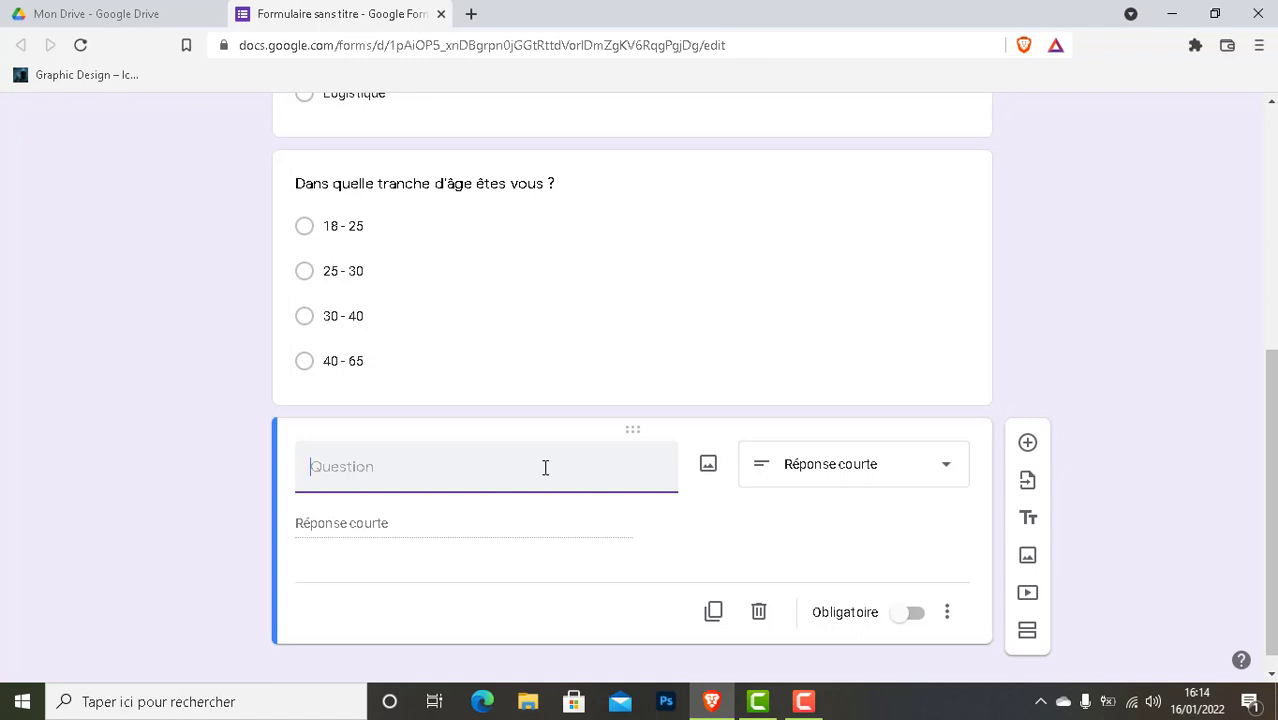
text(Vous pensez que le Covi)
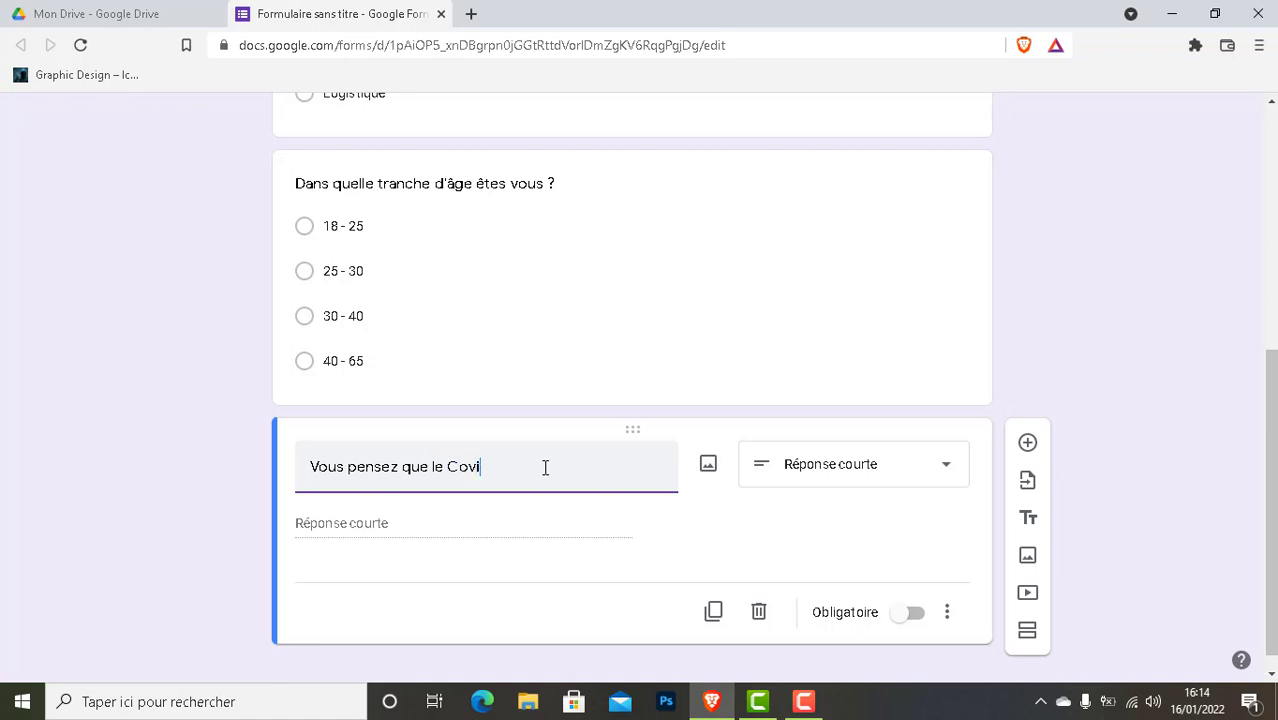
text(d a impacter votre entreprise ?)
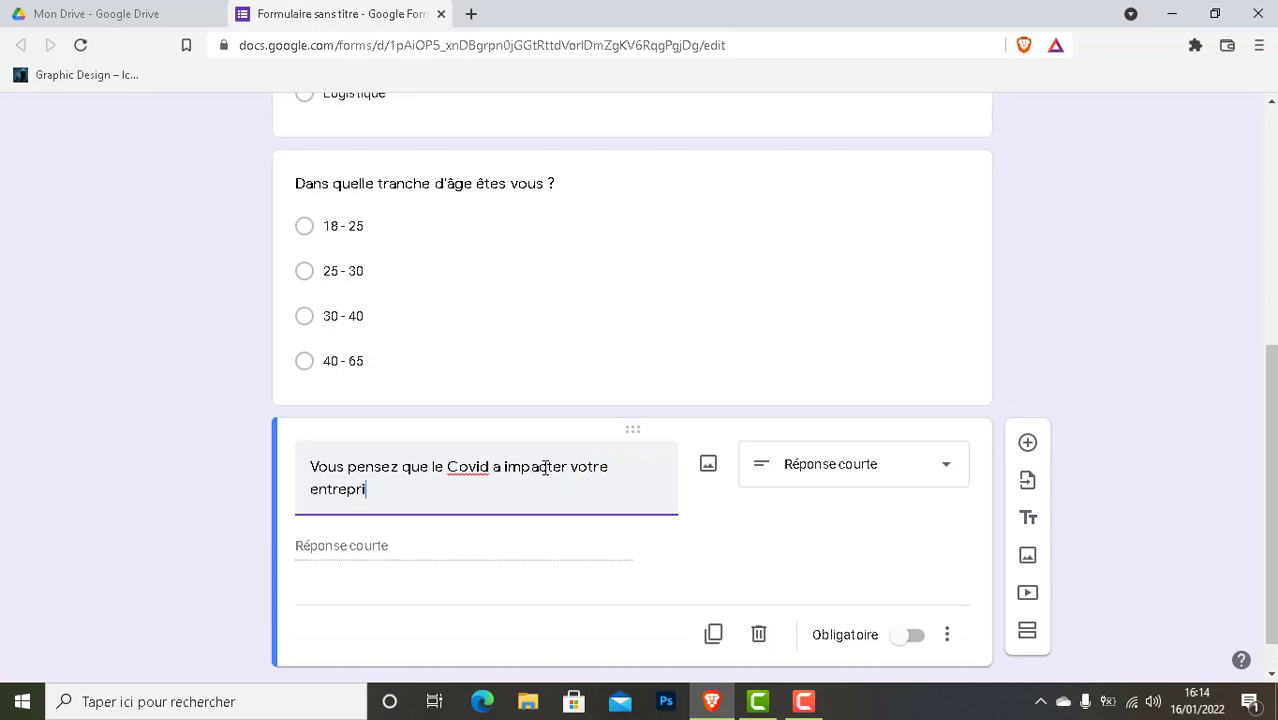
click(449, 553)
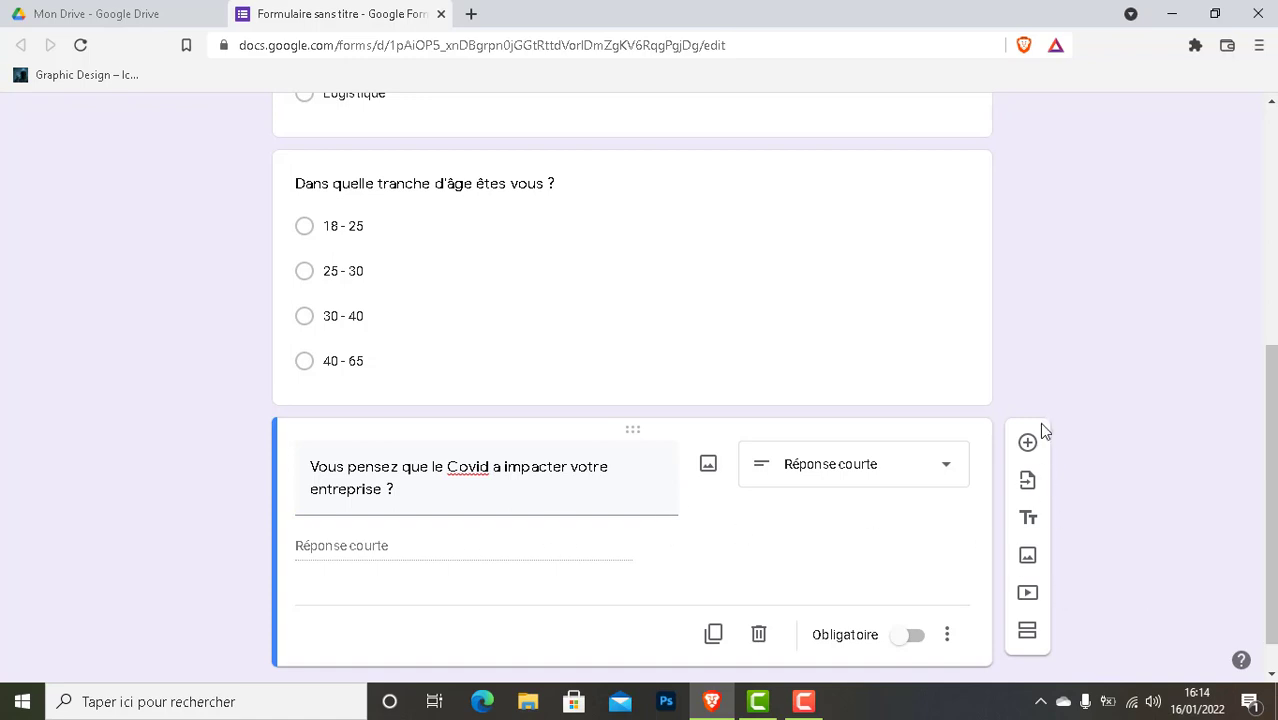
click(1030, 446)
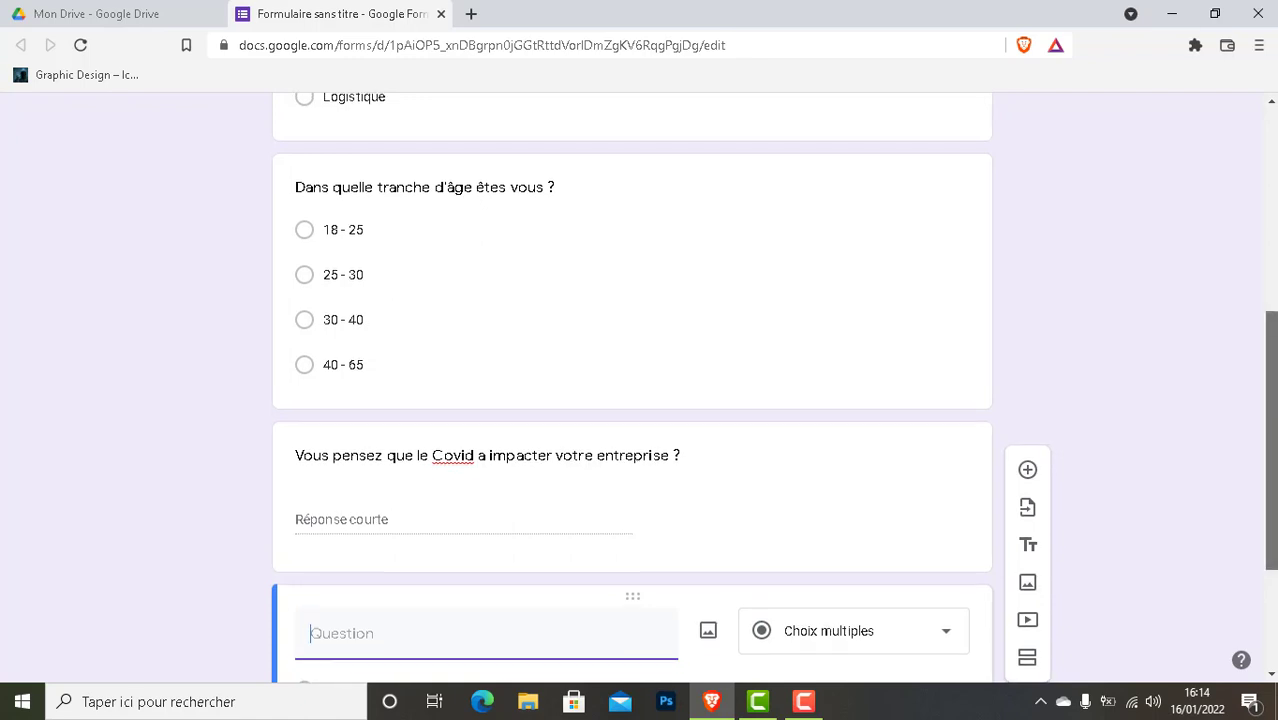
Open the form's sending options, look at the e-mail method, and shorten the URL offered for sharing by link.
scroll(640, 400, up, 5)
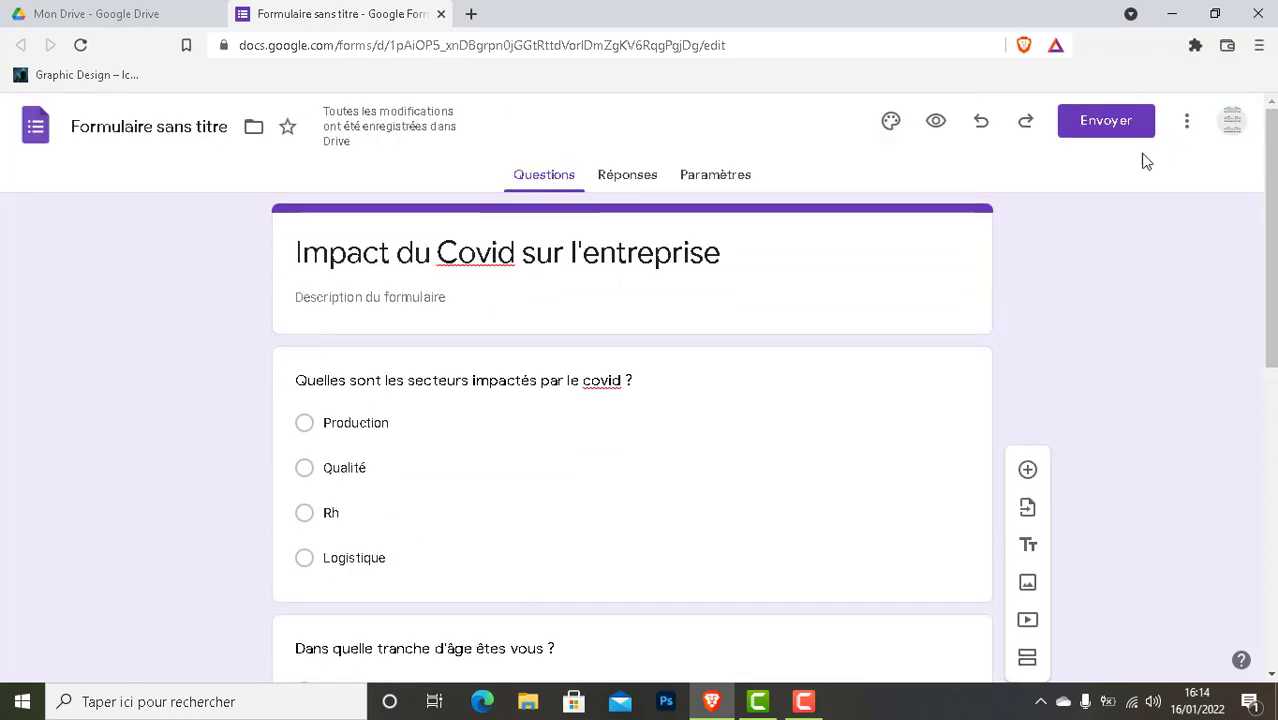
click(1101, 137)
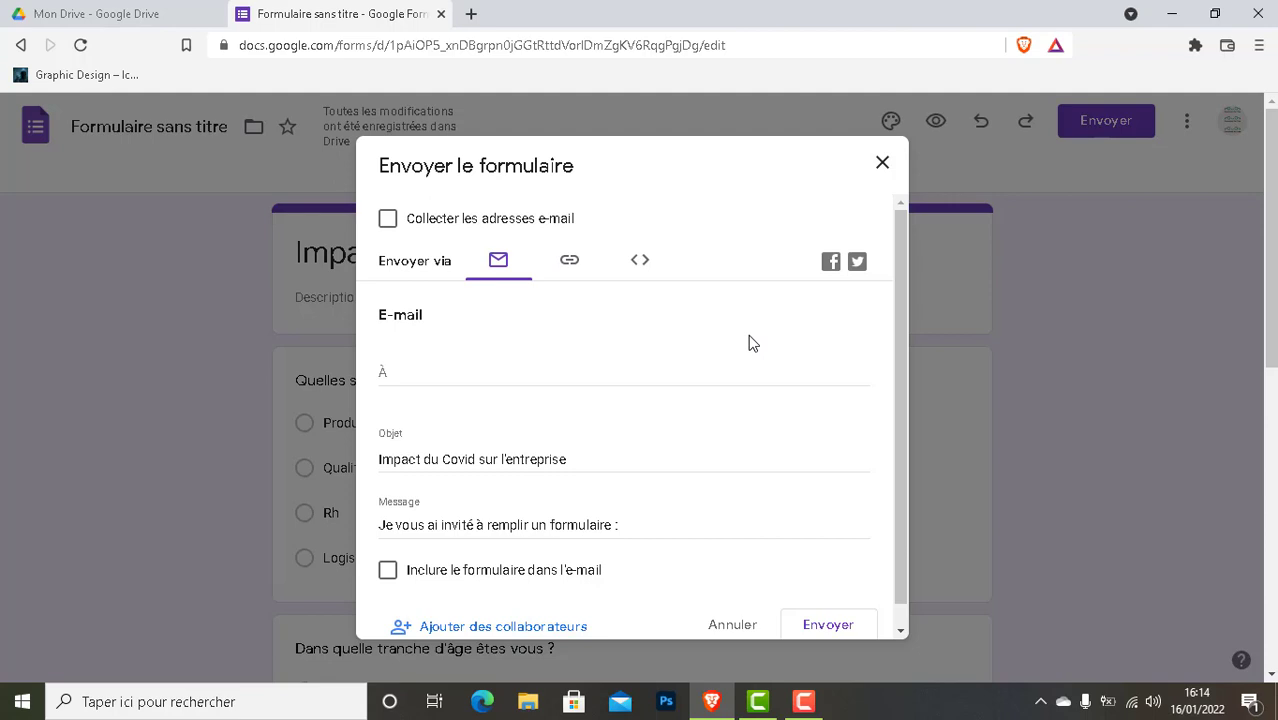
click(464, 369)
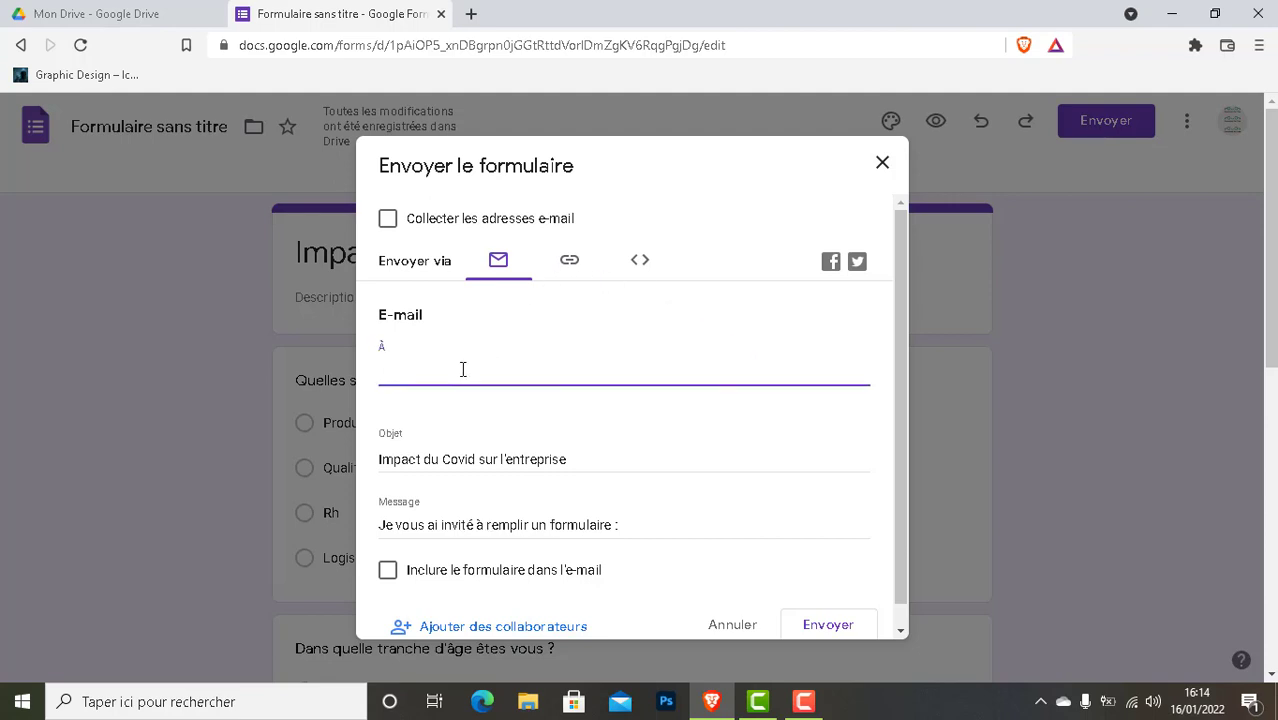
click(570, 266)
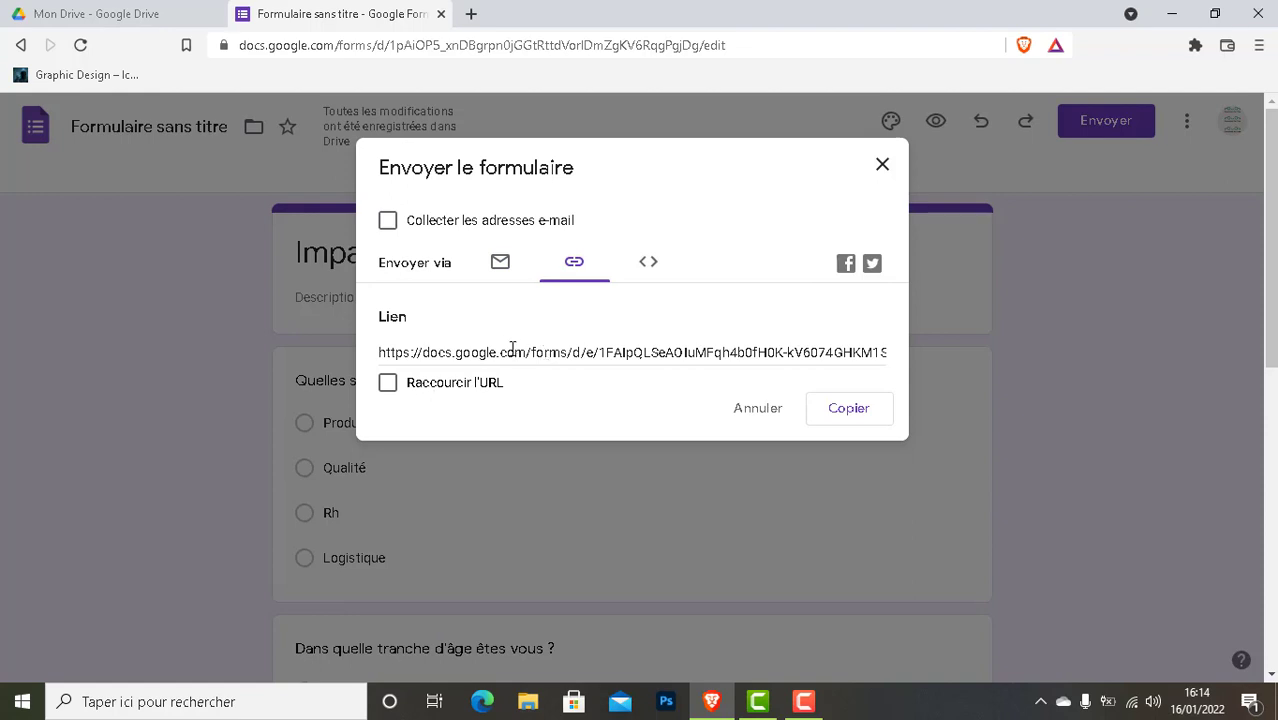
drag(516, 348, 520, 352)
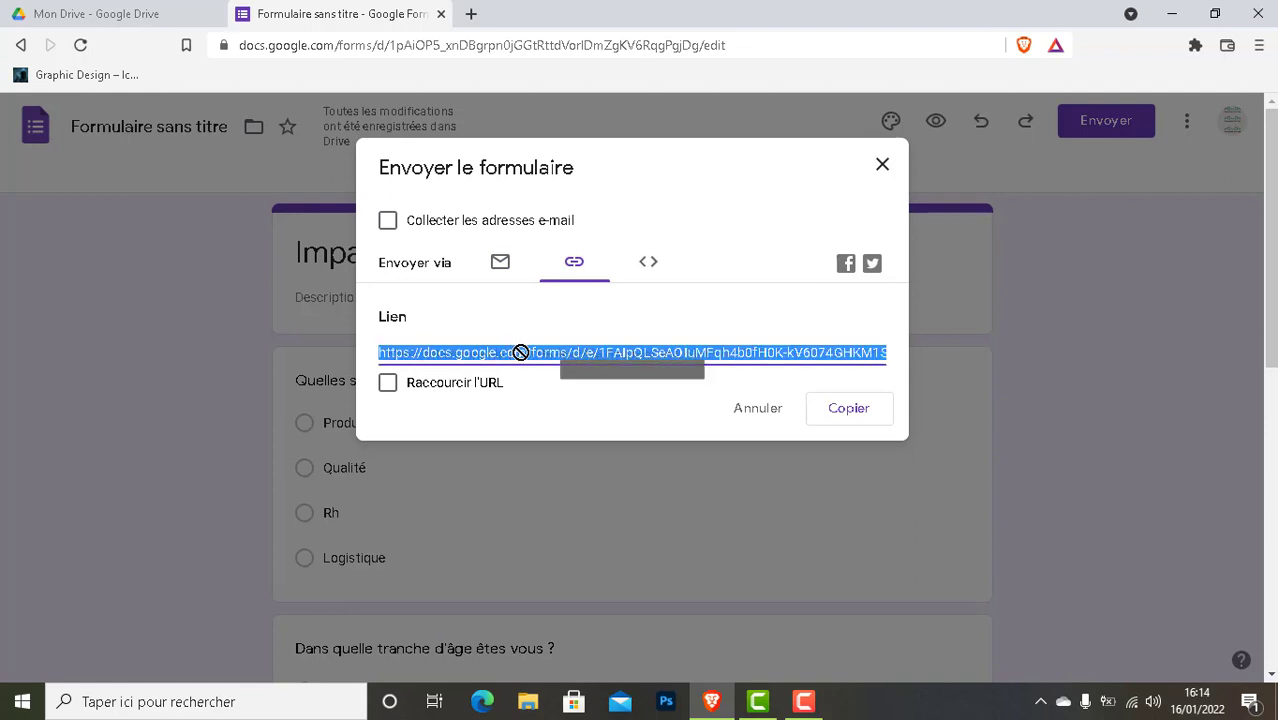
click(392, 384)
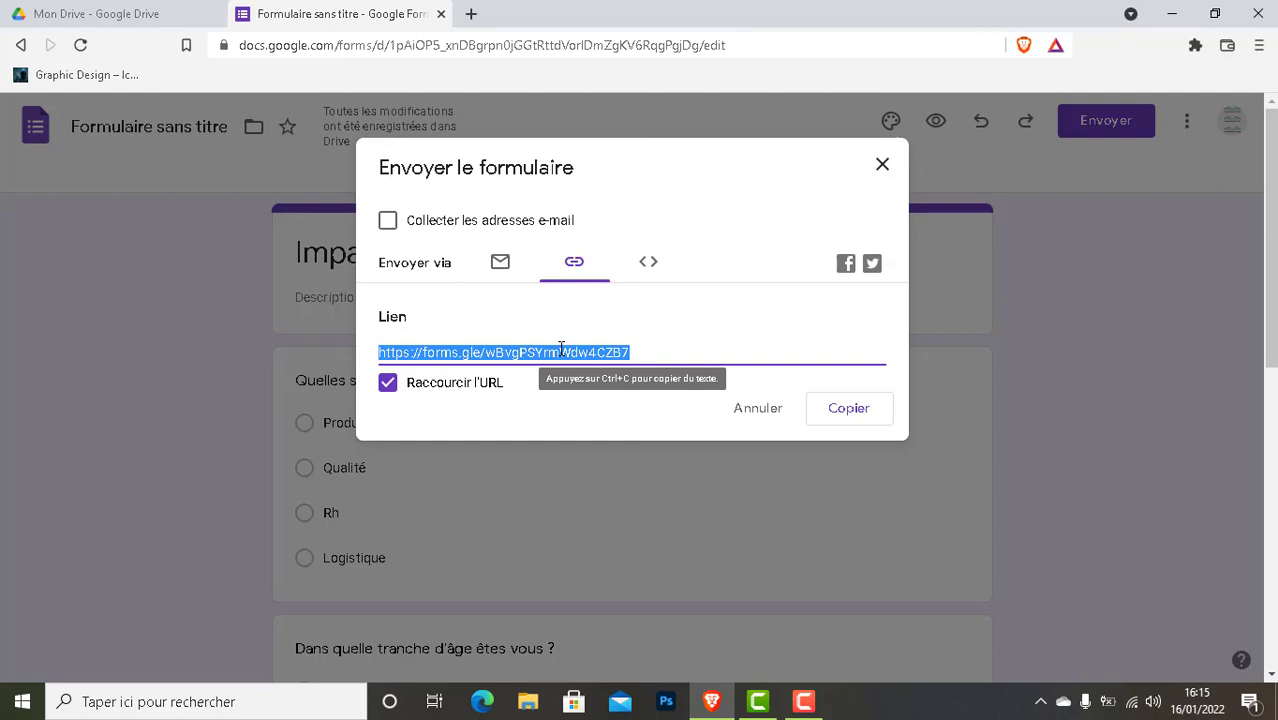
Examine the form's HTML embed code, return to the link sharing option and close the sending dialog.
click(648, 265)
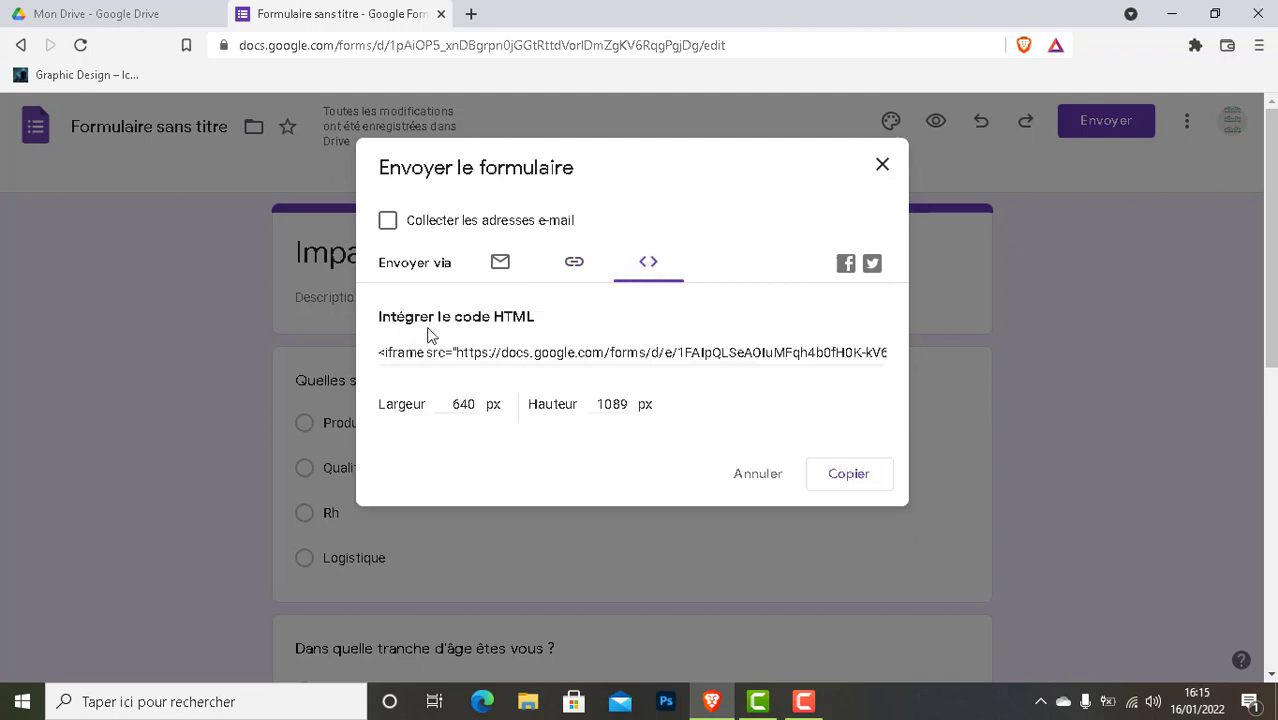
click(591, 350)
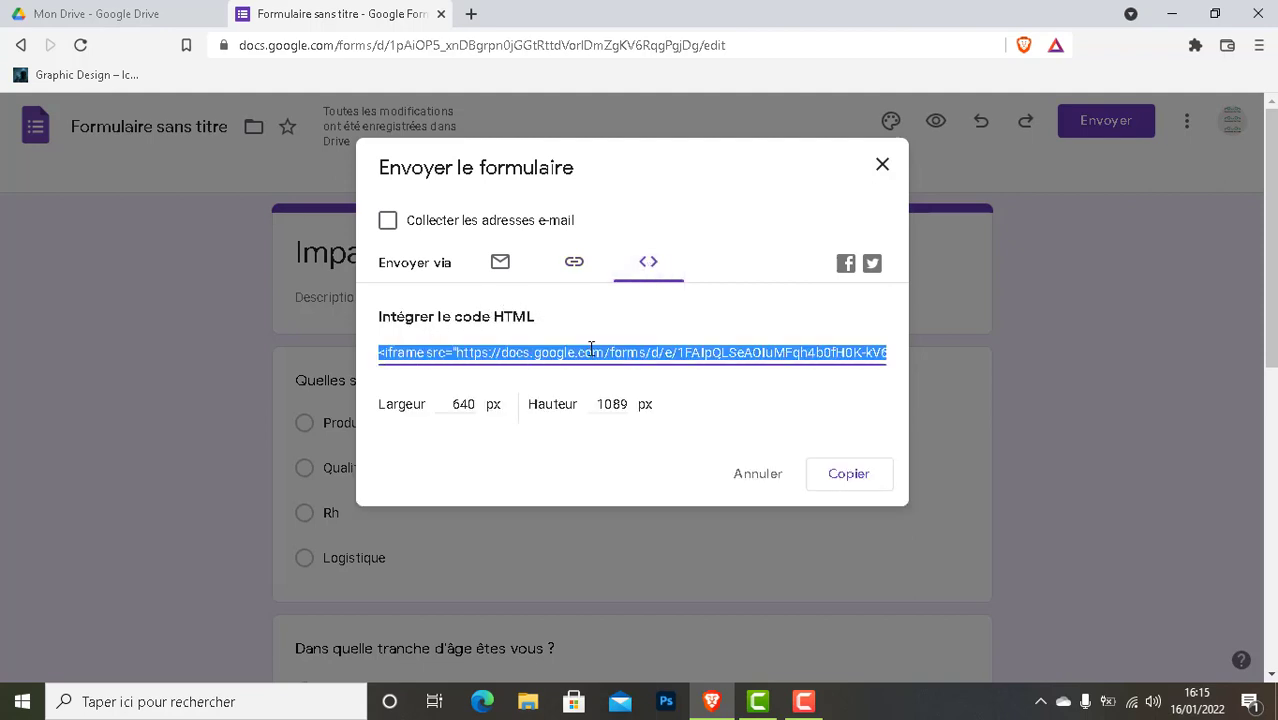
click(572, 272)
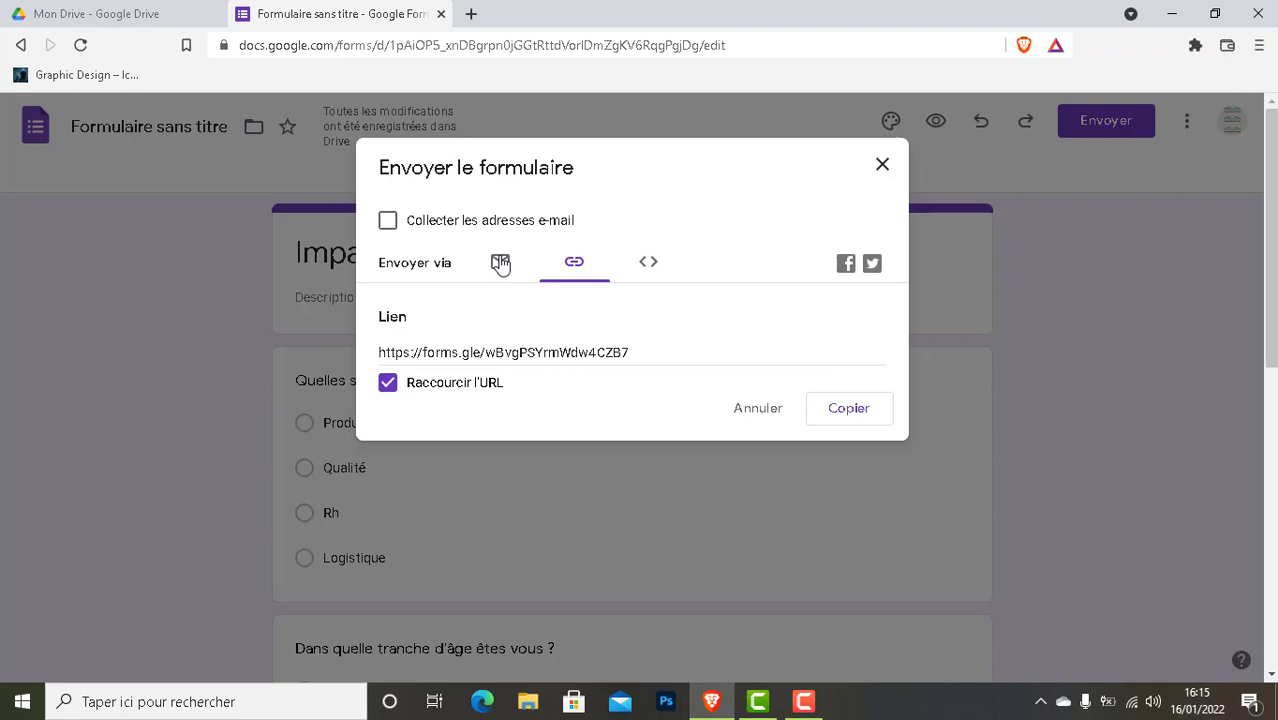
click(883, 165)
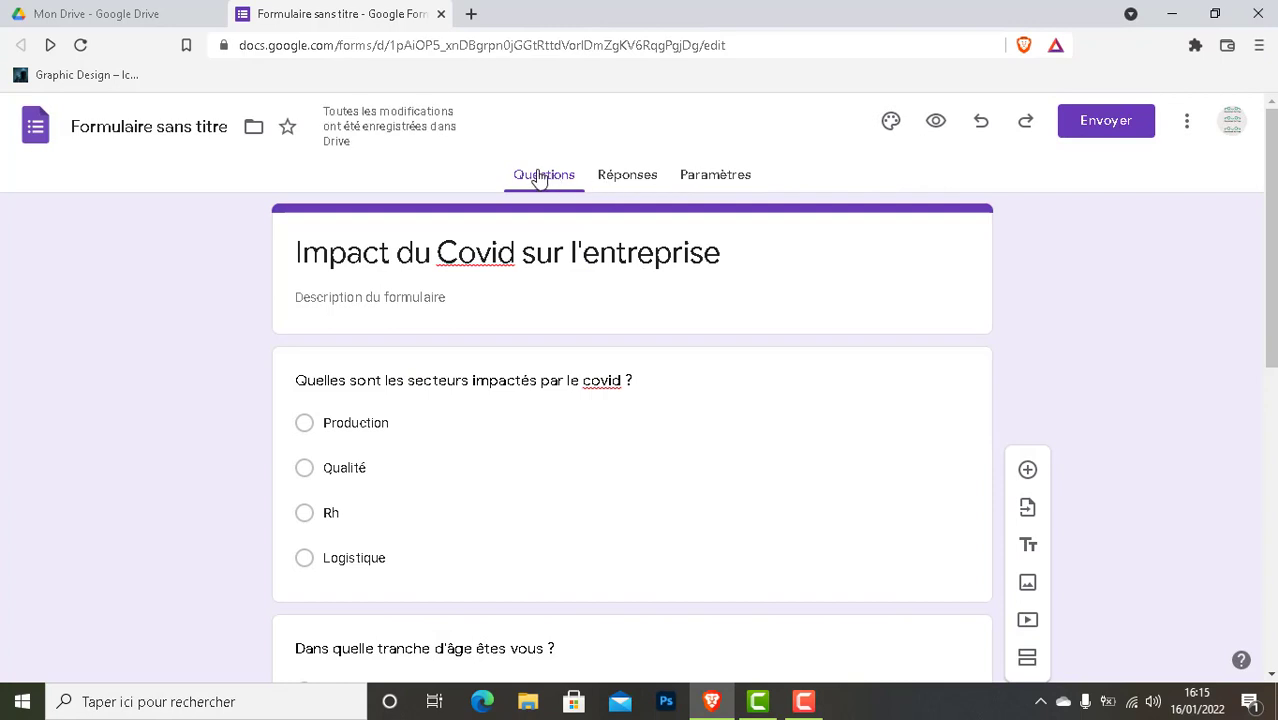
Create a new spreadsheet for the form's responses named "Impact du covid (réponses)".
click(614, 183)
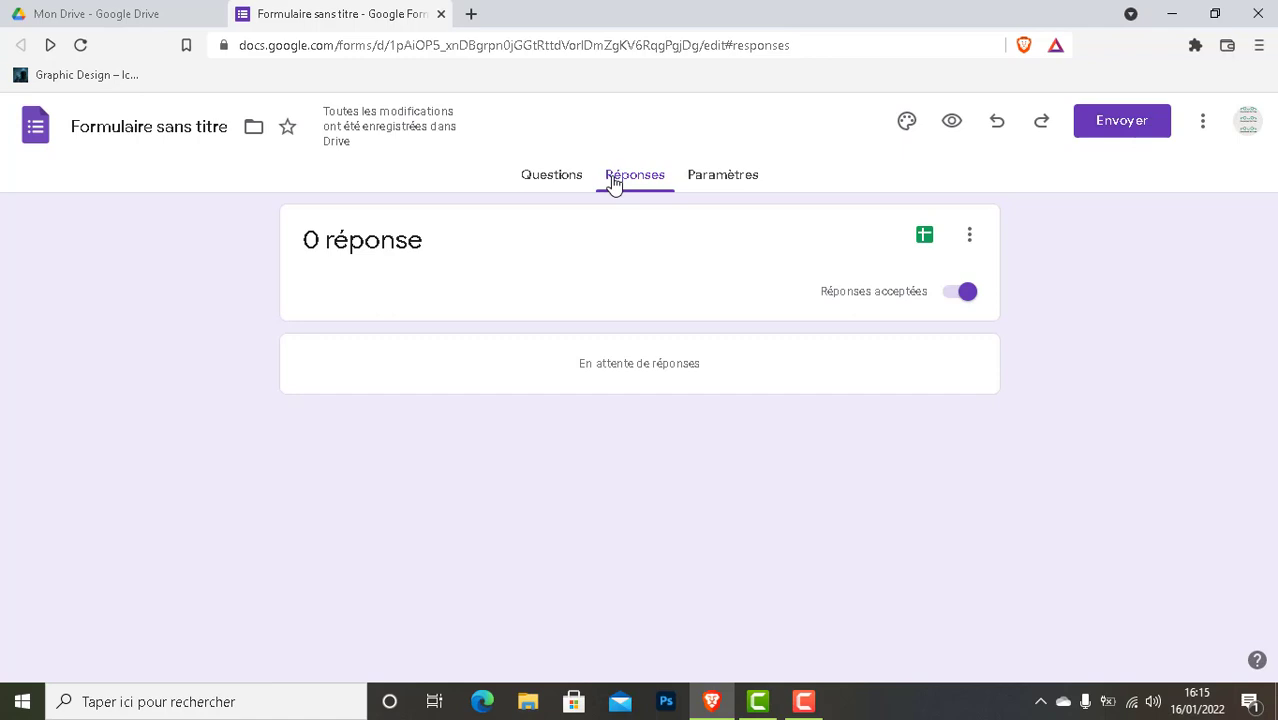
click(924, 238)
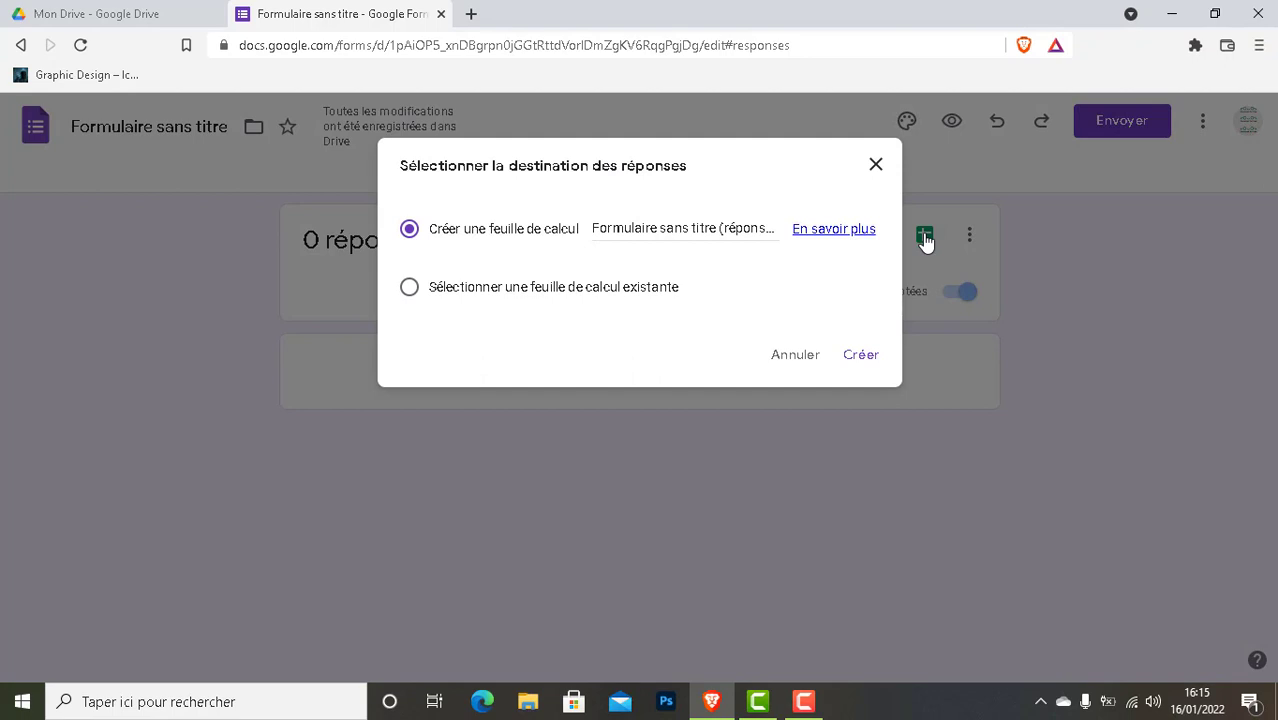
click(722, 227)
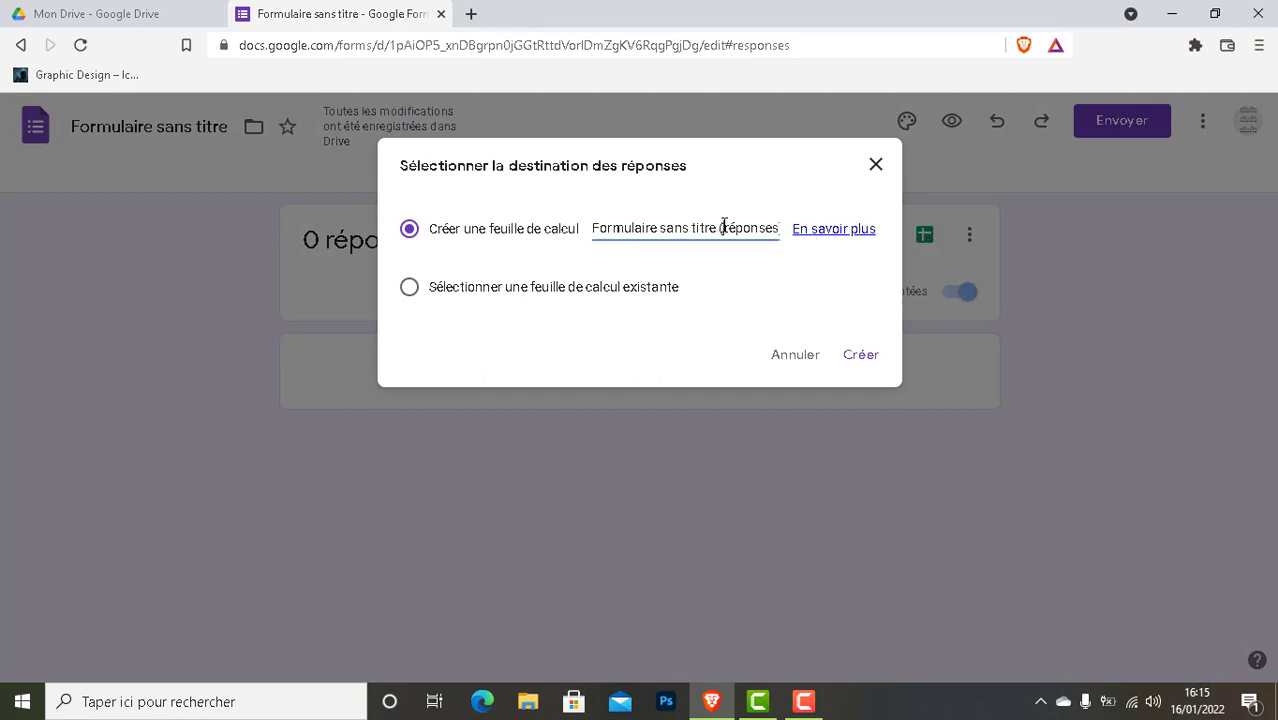
triple_click(723, 225)
key(BackSpace)
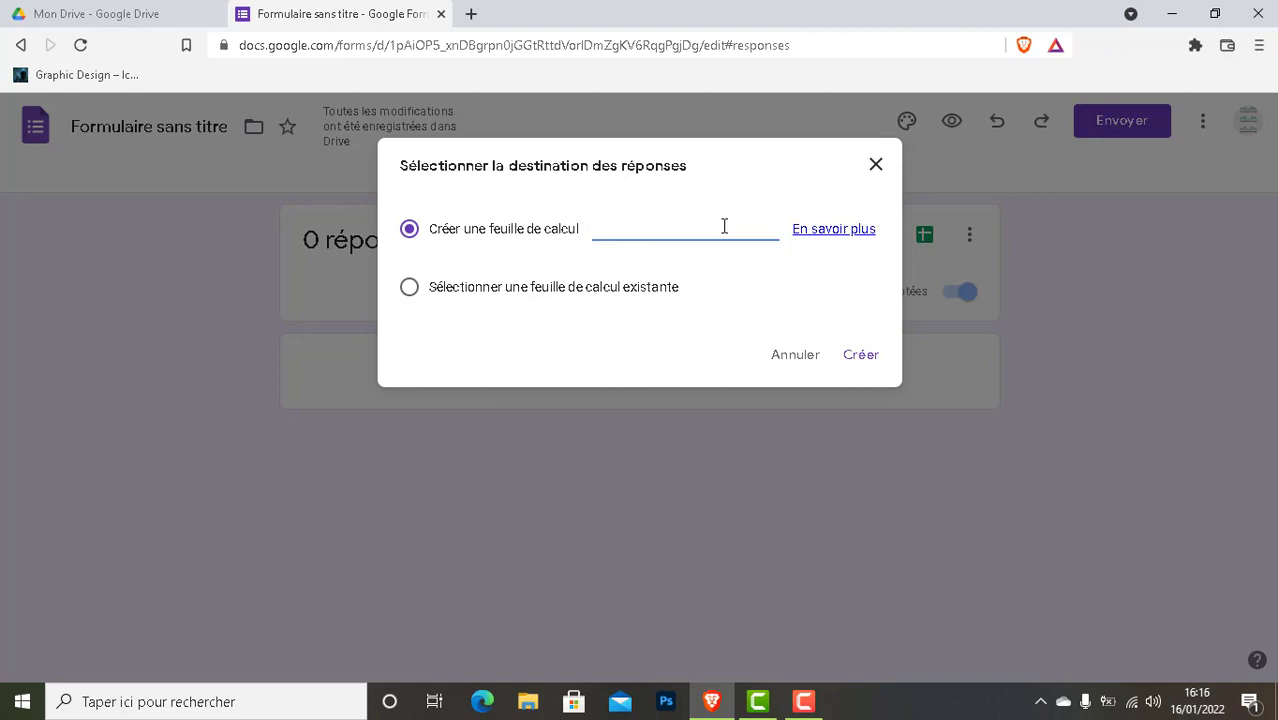
text(Impact du cov)
text(id -)
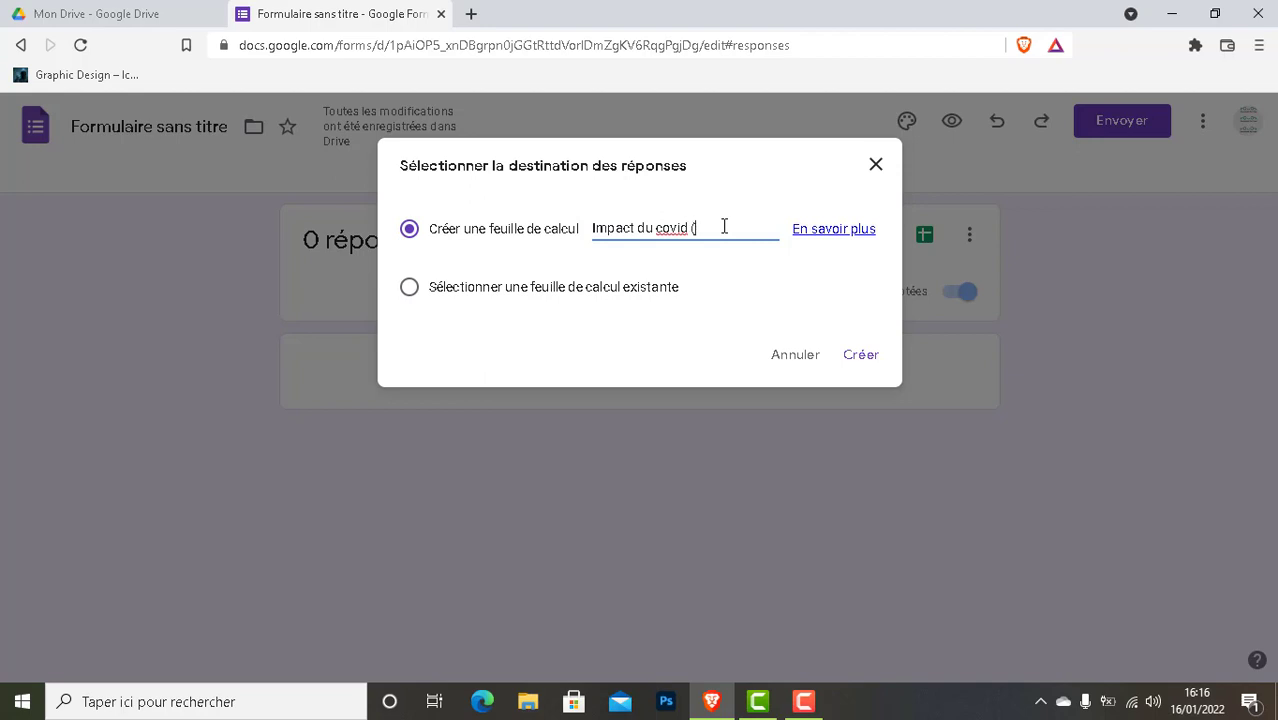
text(réponses=)
key(BackSpace)
click(862, 362)
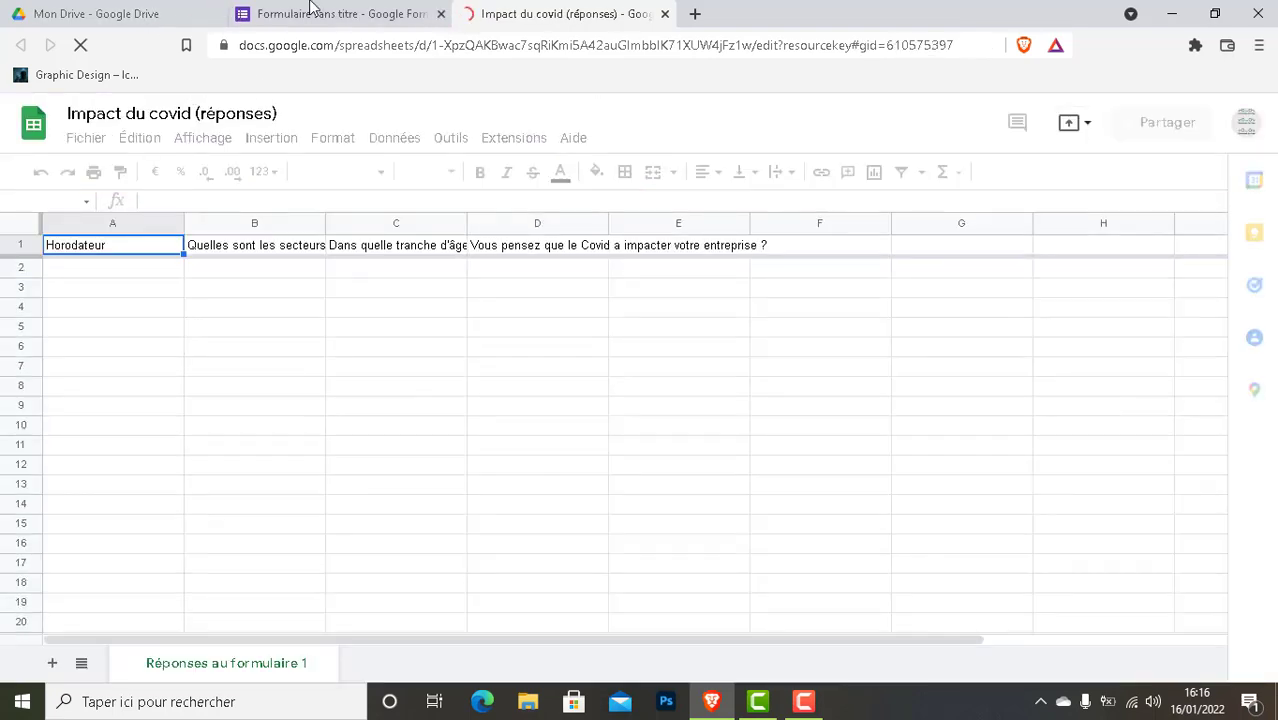
Switch to Google Drive and reload Mon Drive to check for the form and its response spreadsheet.
click(150, 12)
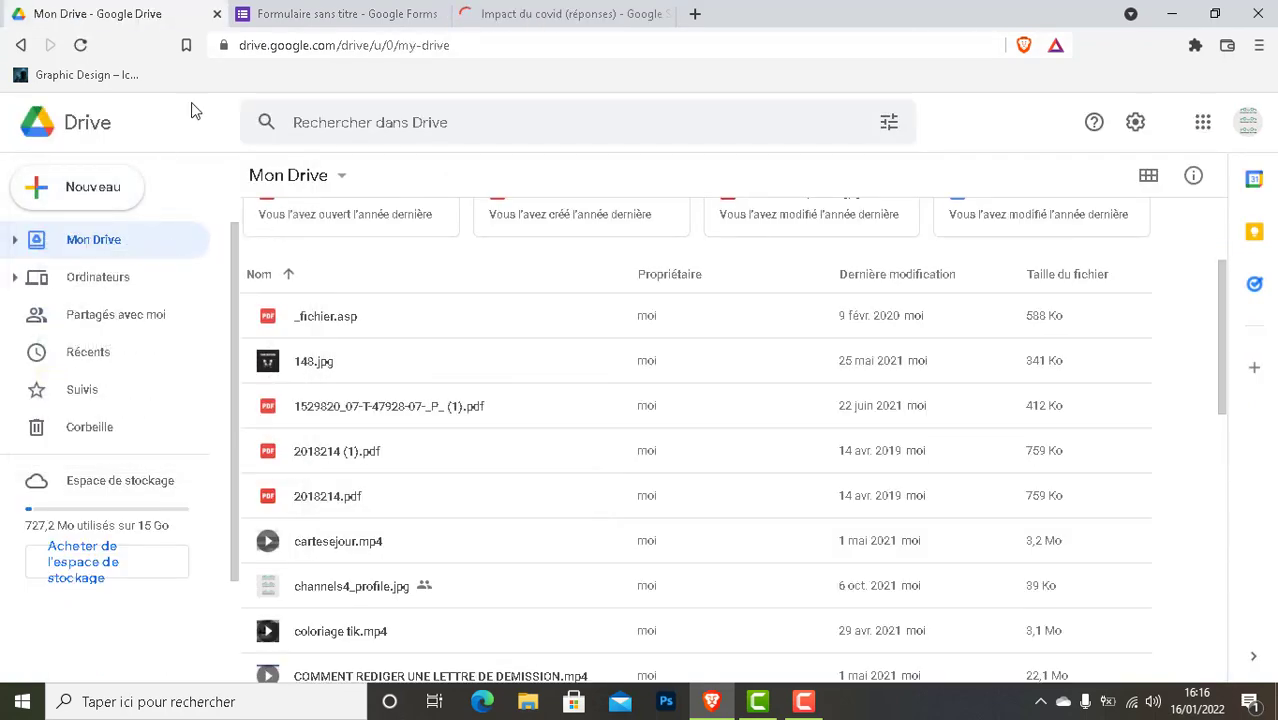
click(252, 45)
key(Return)
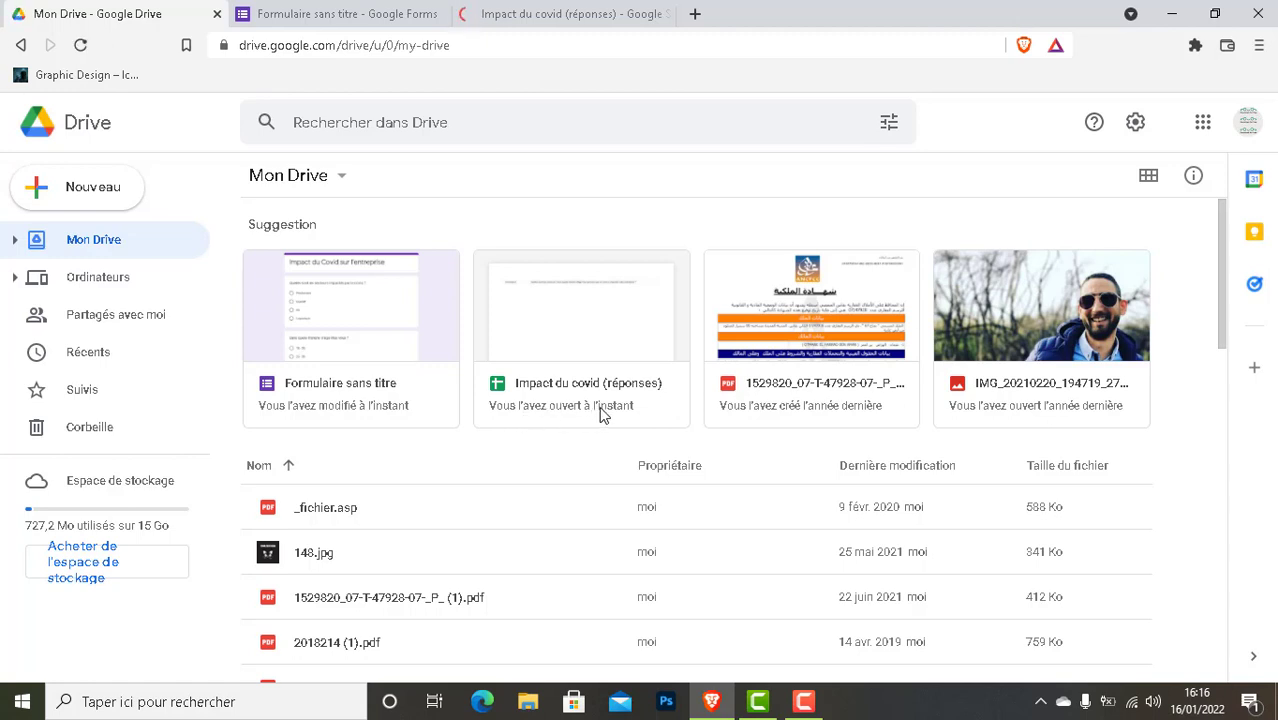
Return to the form's questions, look at the sector question, and compare it with the response spreadsheet's column headers.
click(398, 13)
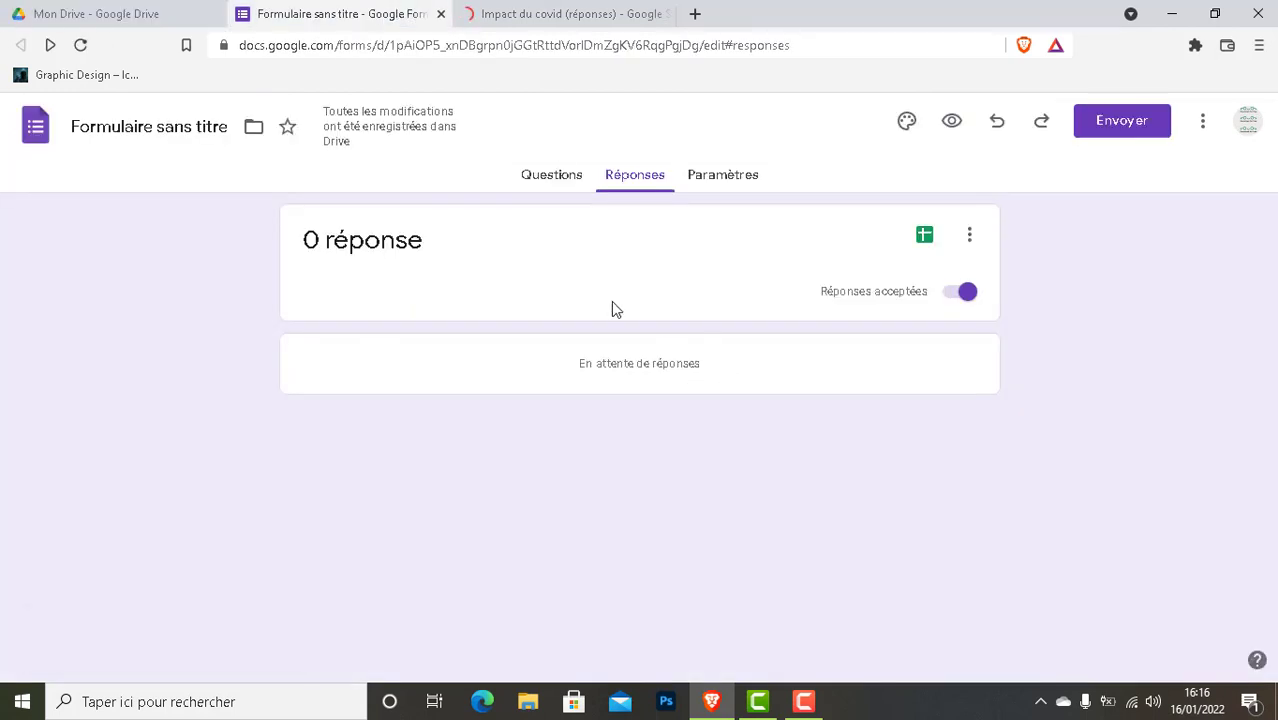
click(553, 183)
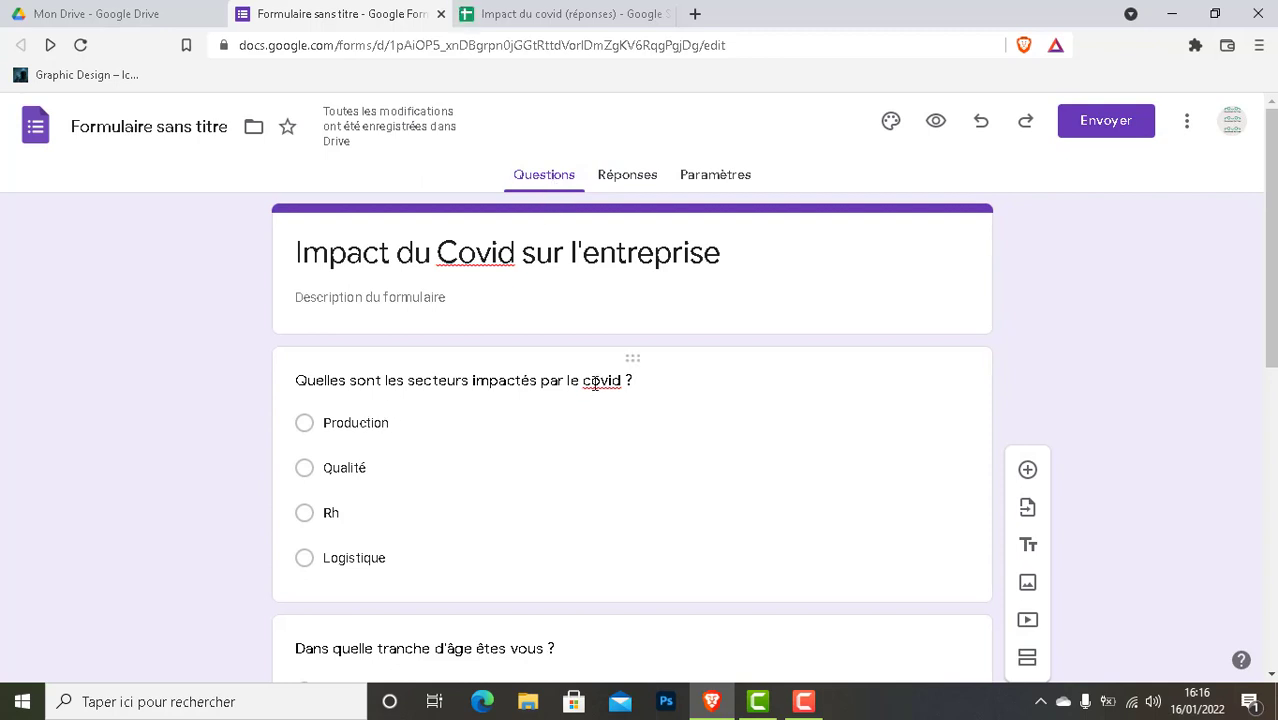
scroll(1273, 263, down, 1)
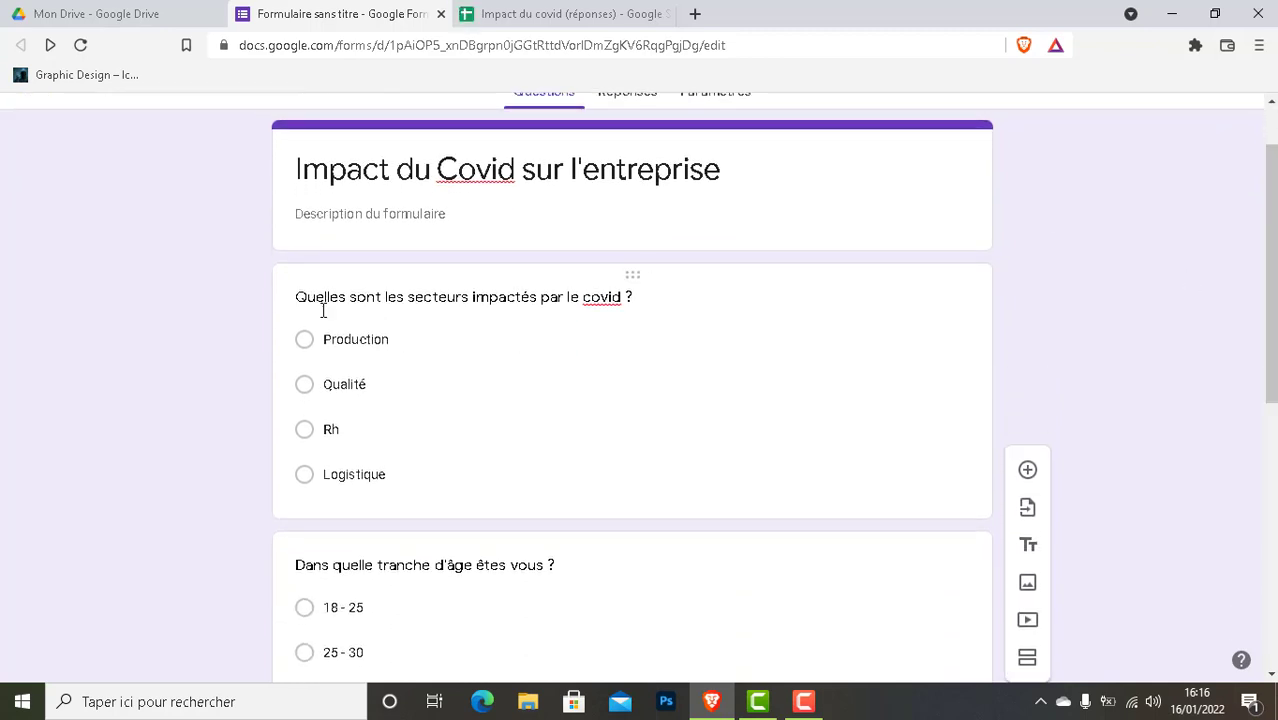
click(306, 342)
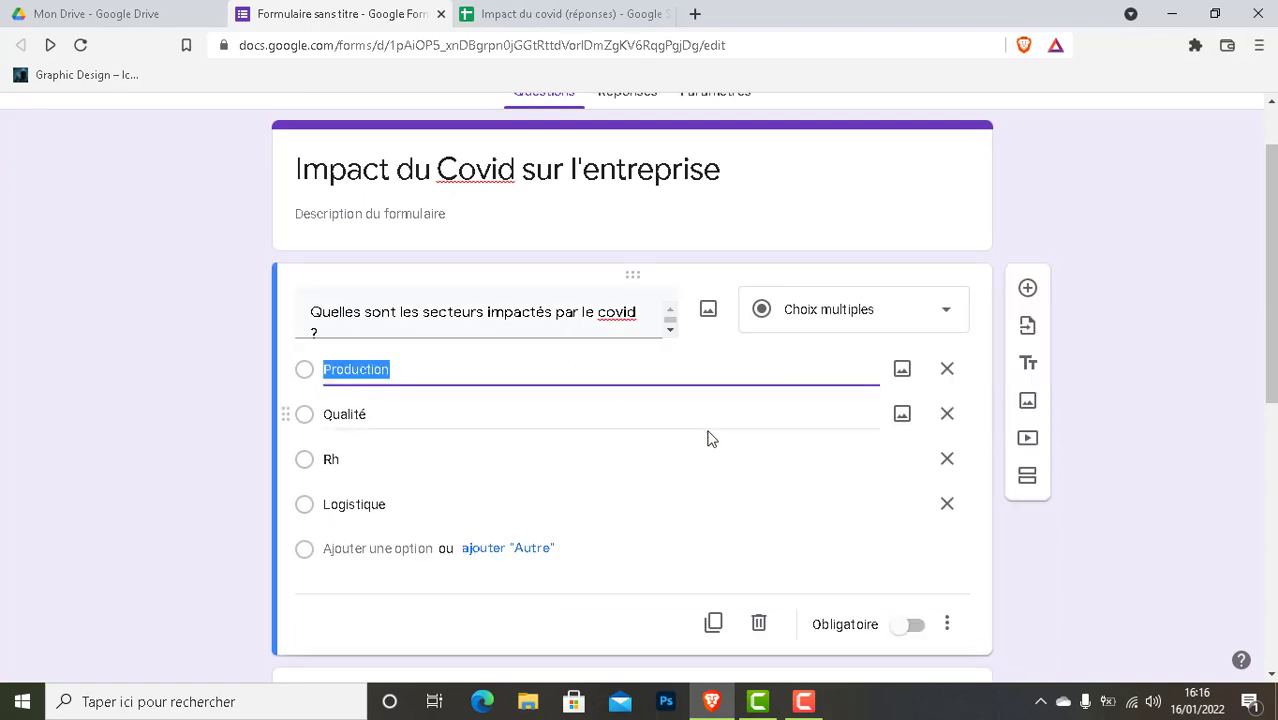
click(583, 10)
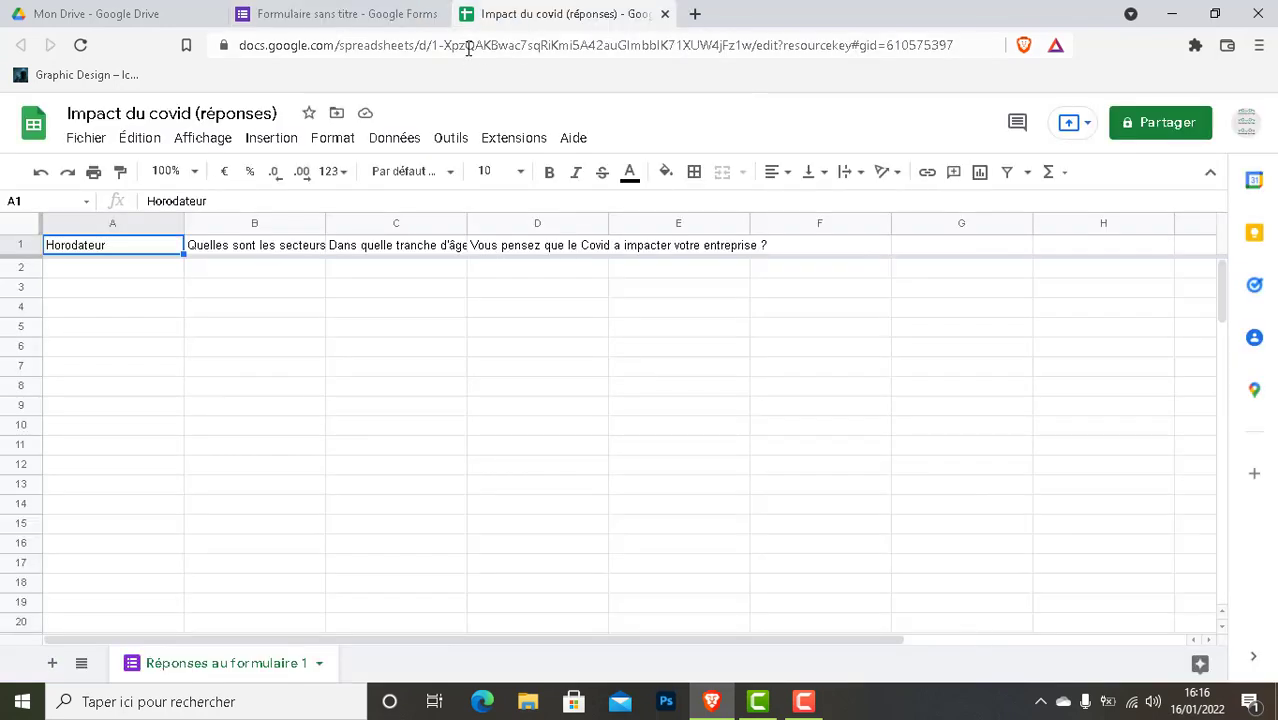
Go back to the form, copy its shortened sharing link and close the sending dialog.
click(420, 12)
scroll(720, 240, up, 2)
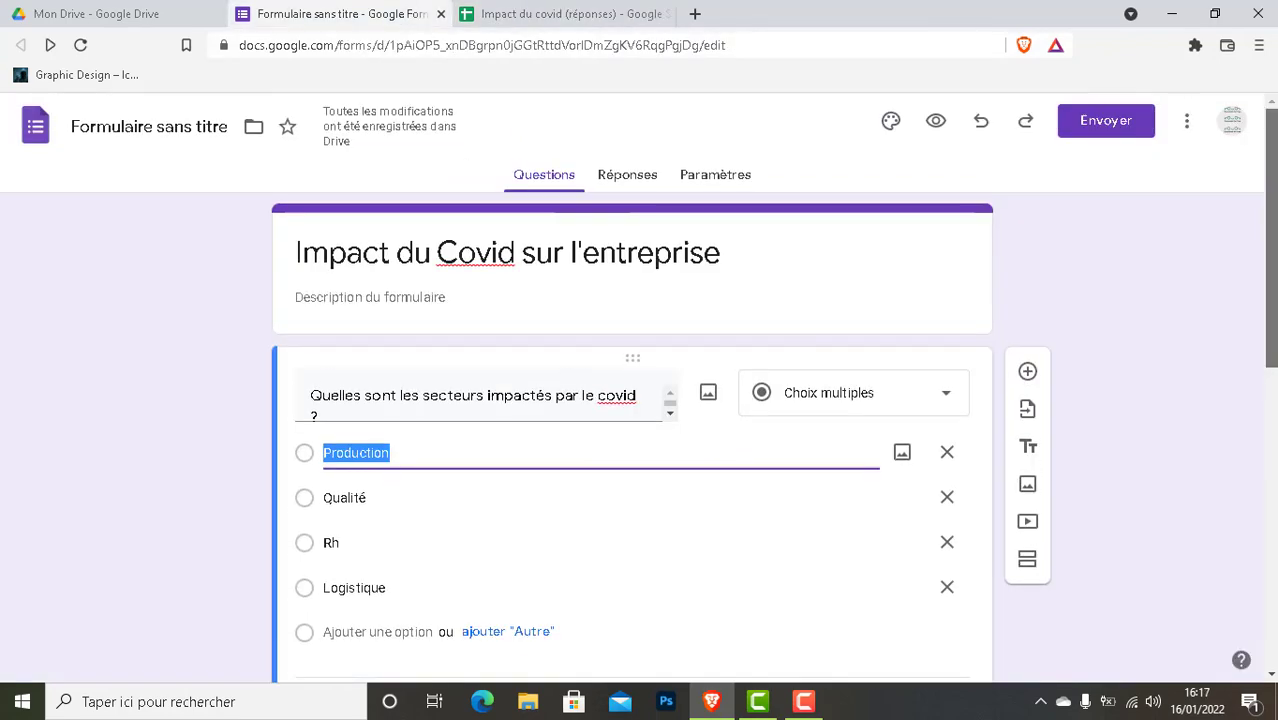
click(1133, 125)
click(574, 261)
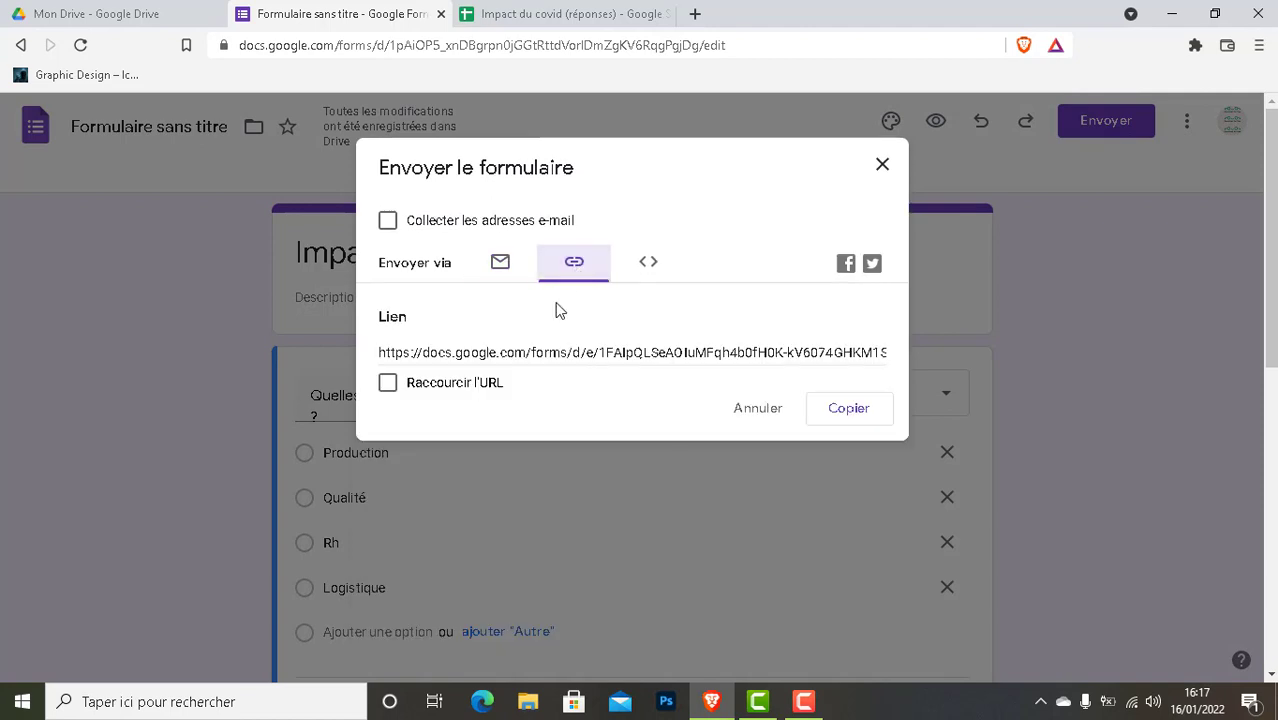
click(388, 384)
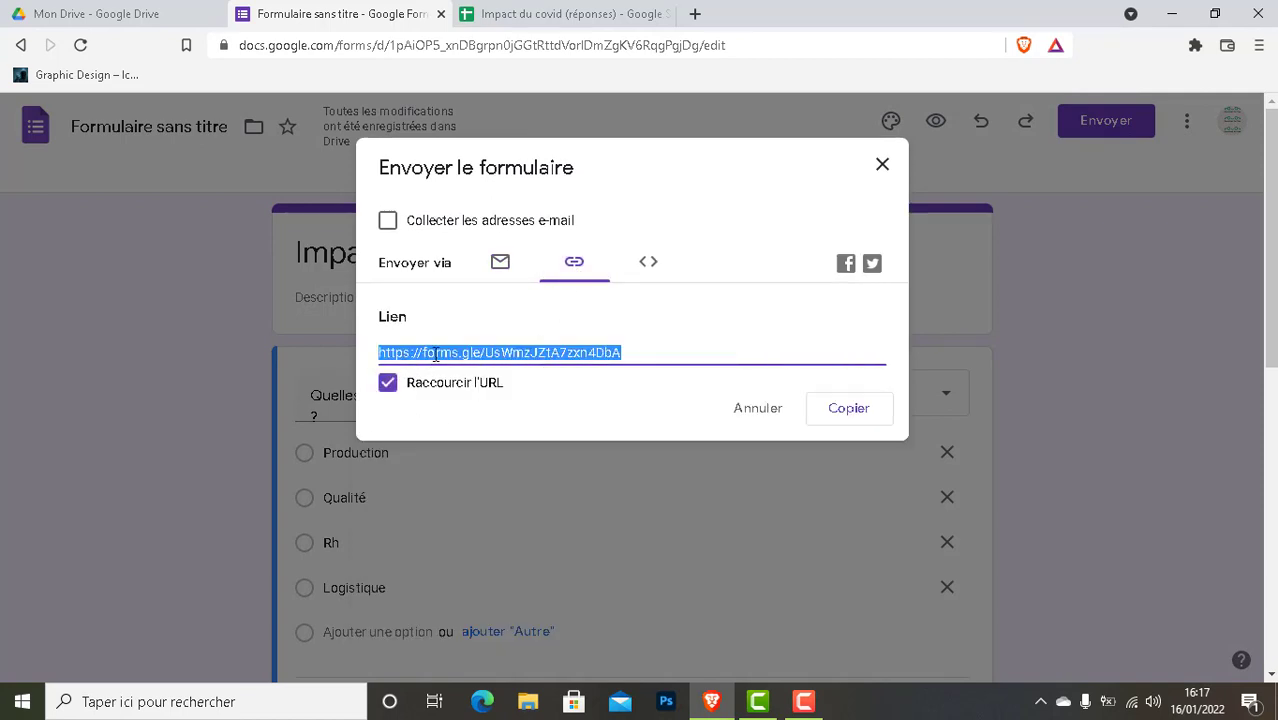
click(823, 416)
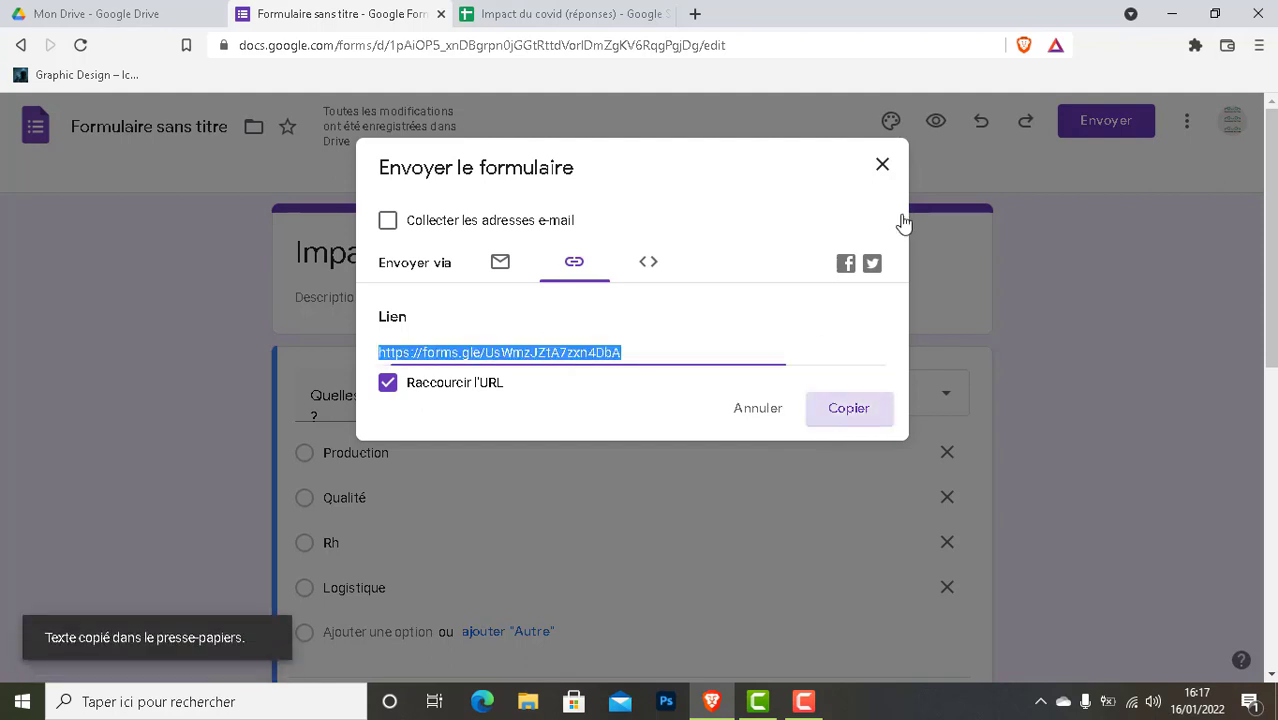
click(884, 163)
Open the copied form link in the current browser tab and dismiss the automatic saving notice.
click(335, 44)
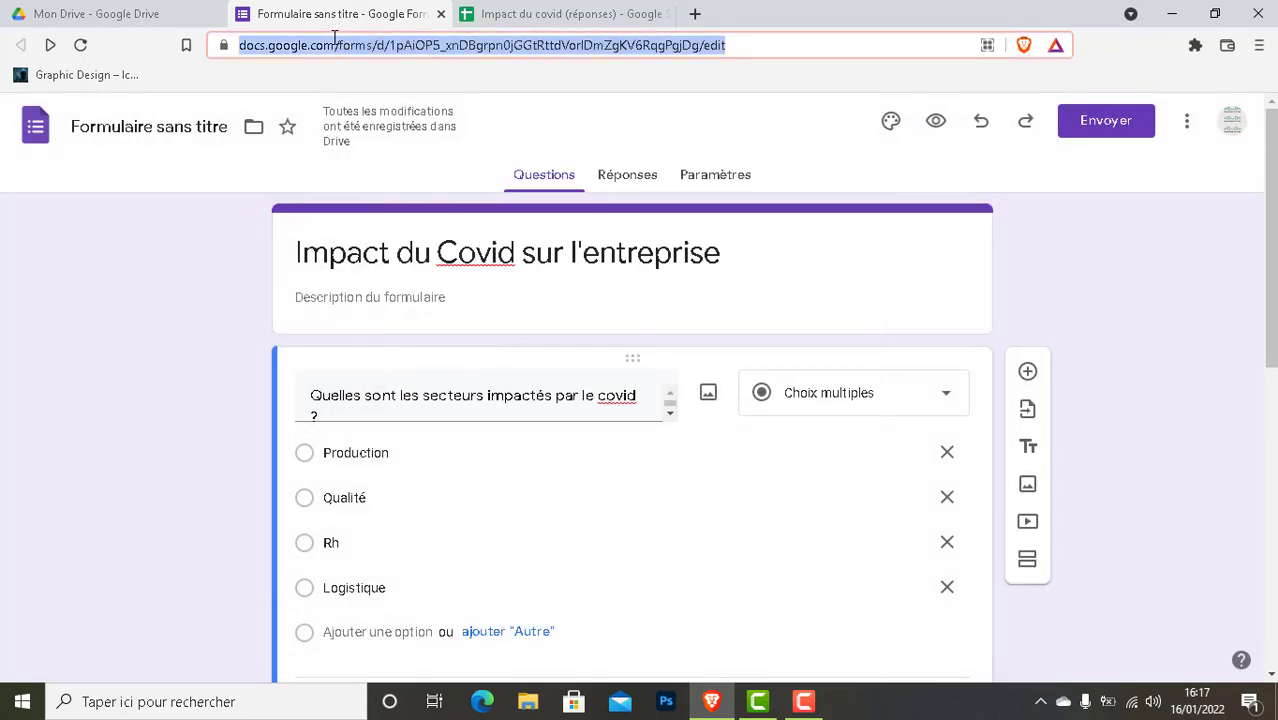
key(ctrl+v)
key(Return)
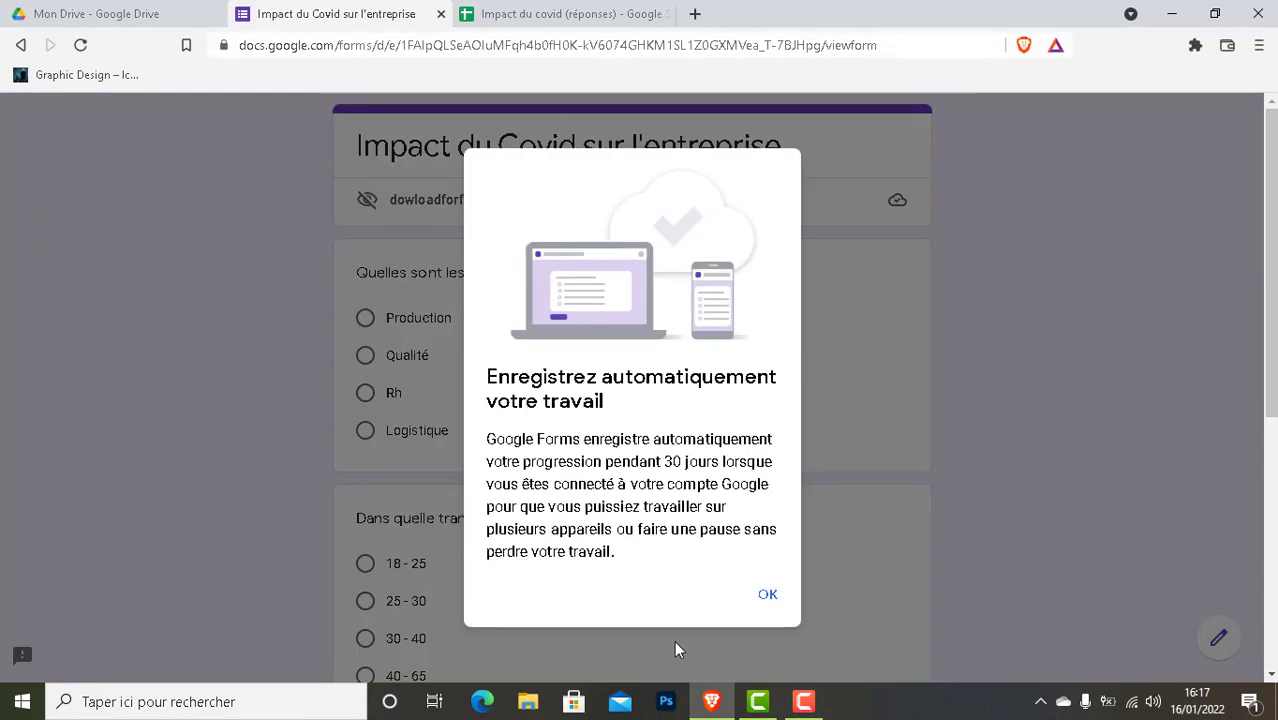
click(766, 598)
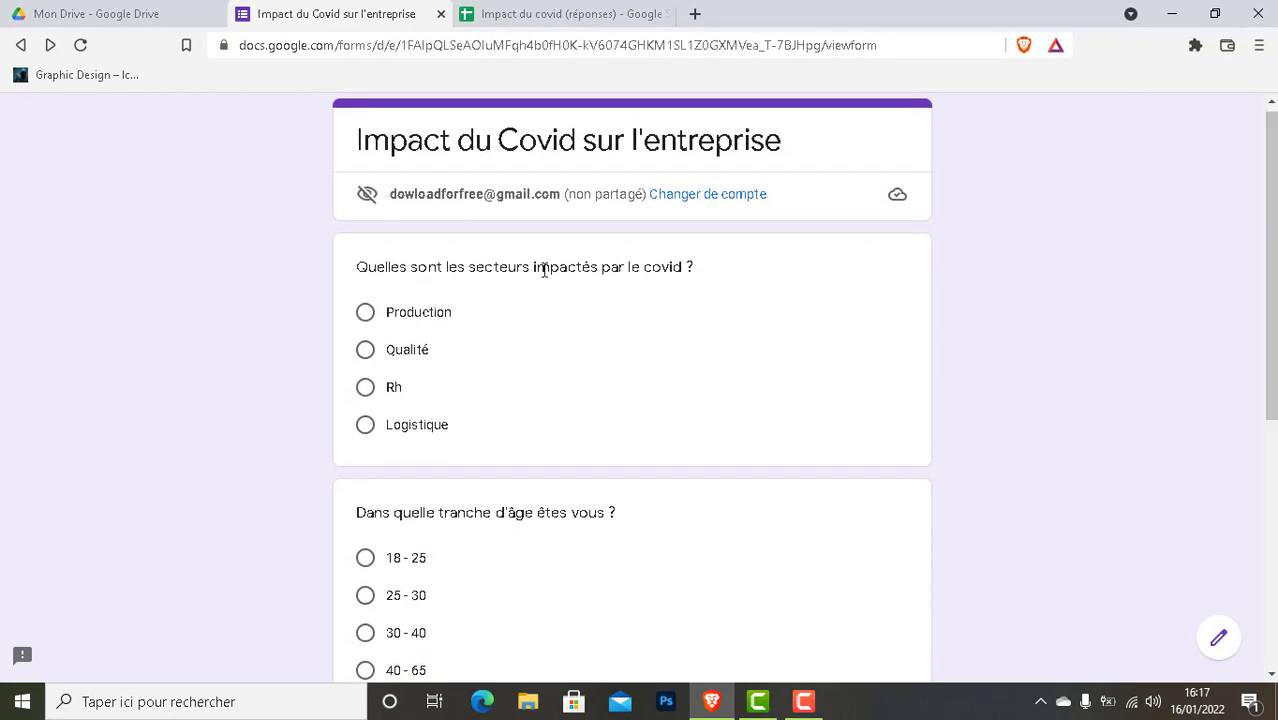
Answer the sector question with "Production" and check the response spreadsheet before returning to the form.
click(365, 313)
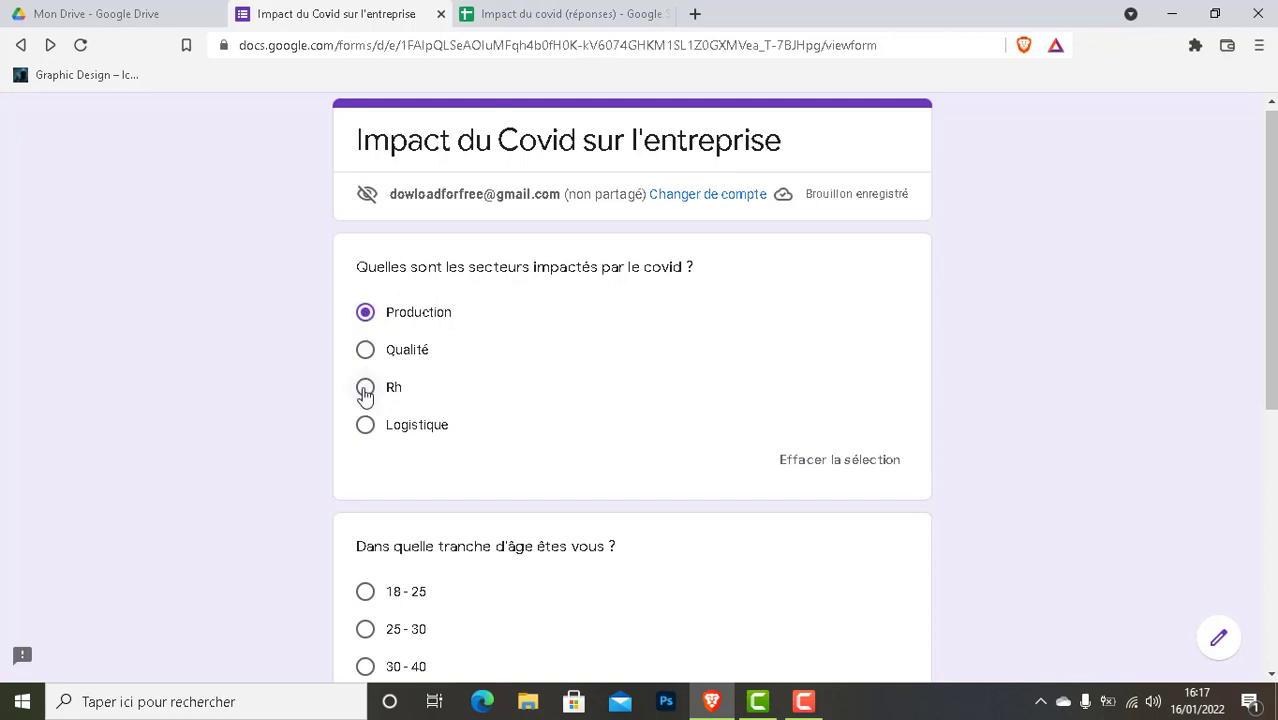
click(366, 428)
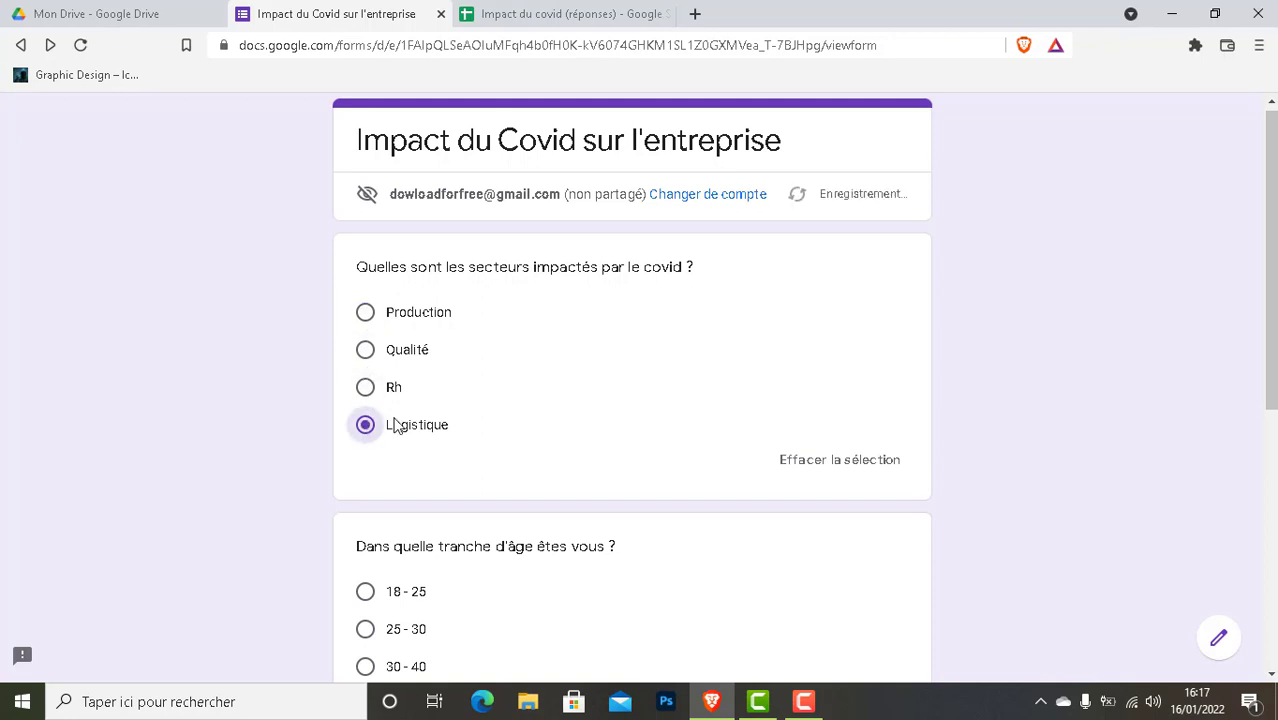
click(366, 314)
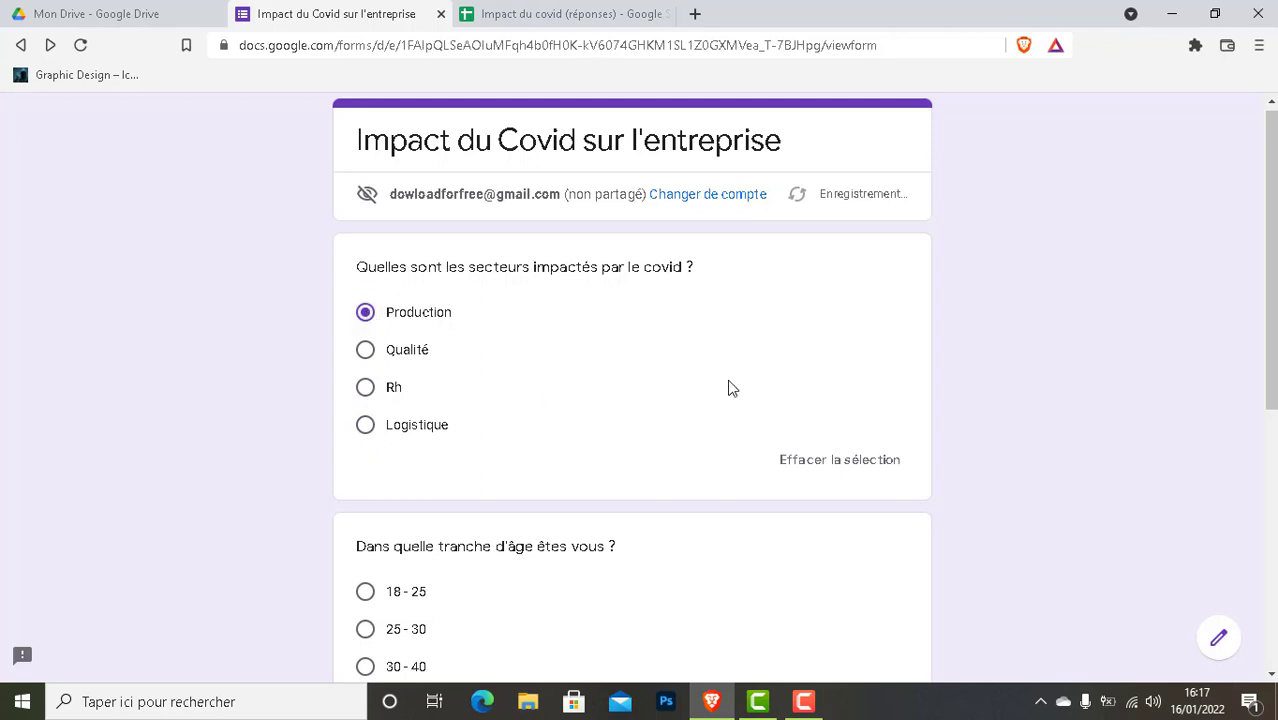
click(512, 27)
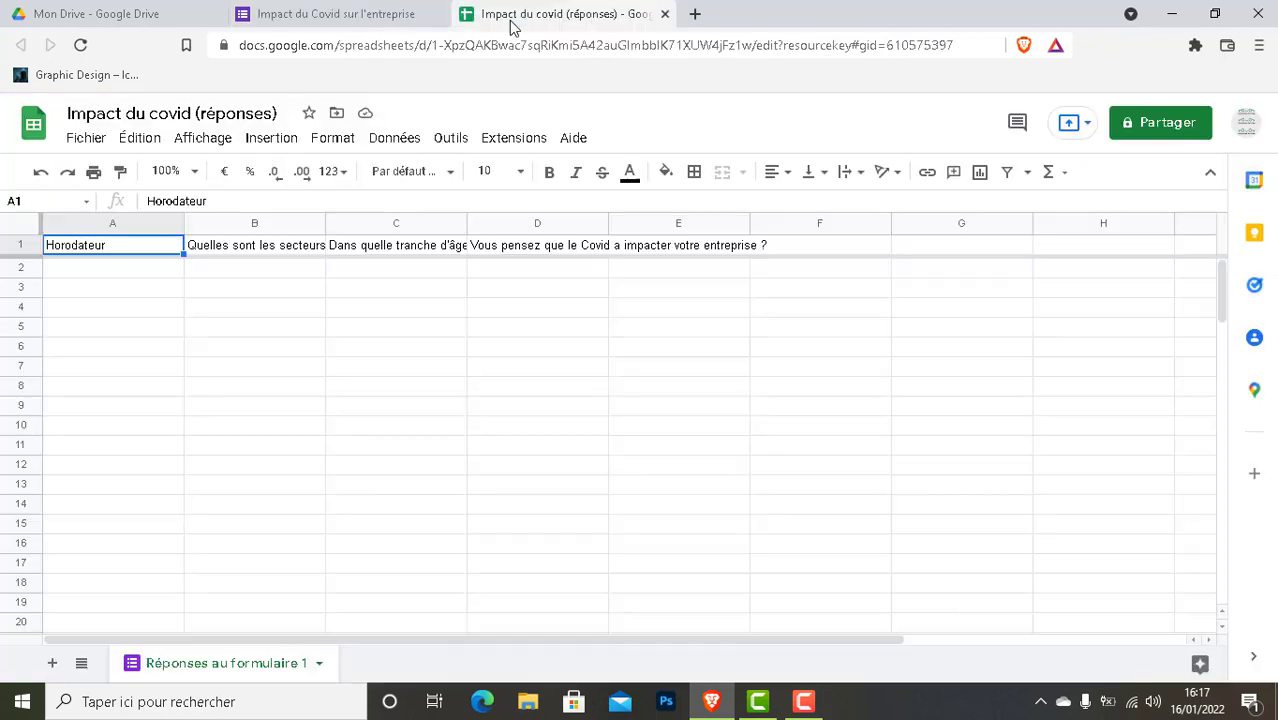
click(388, 12)
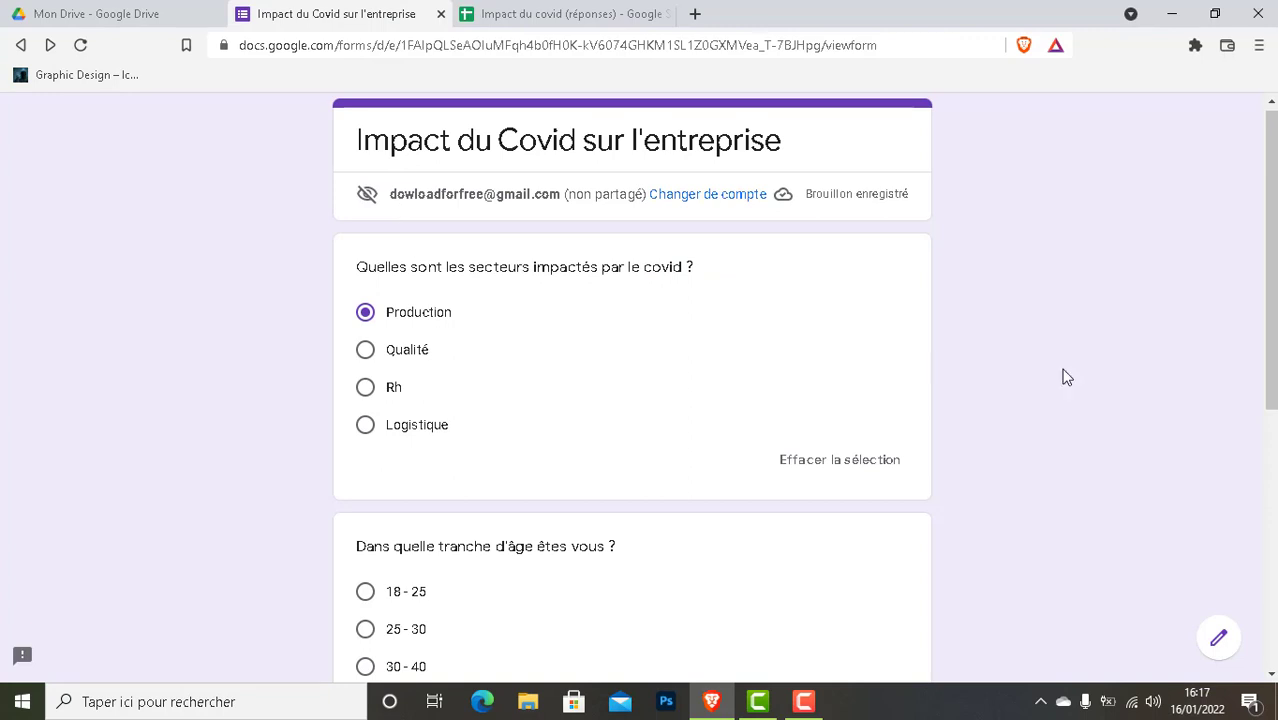
Change the sector answer to "Logistique" and choose "25 - 30" as the age range.
scroll(1061, 374, down, 1)
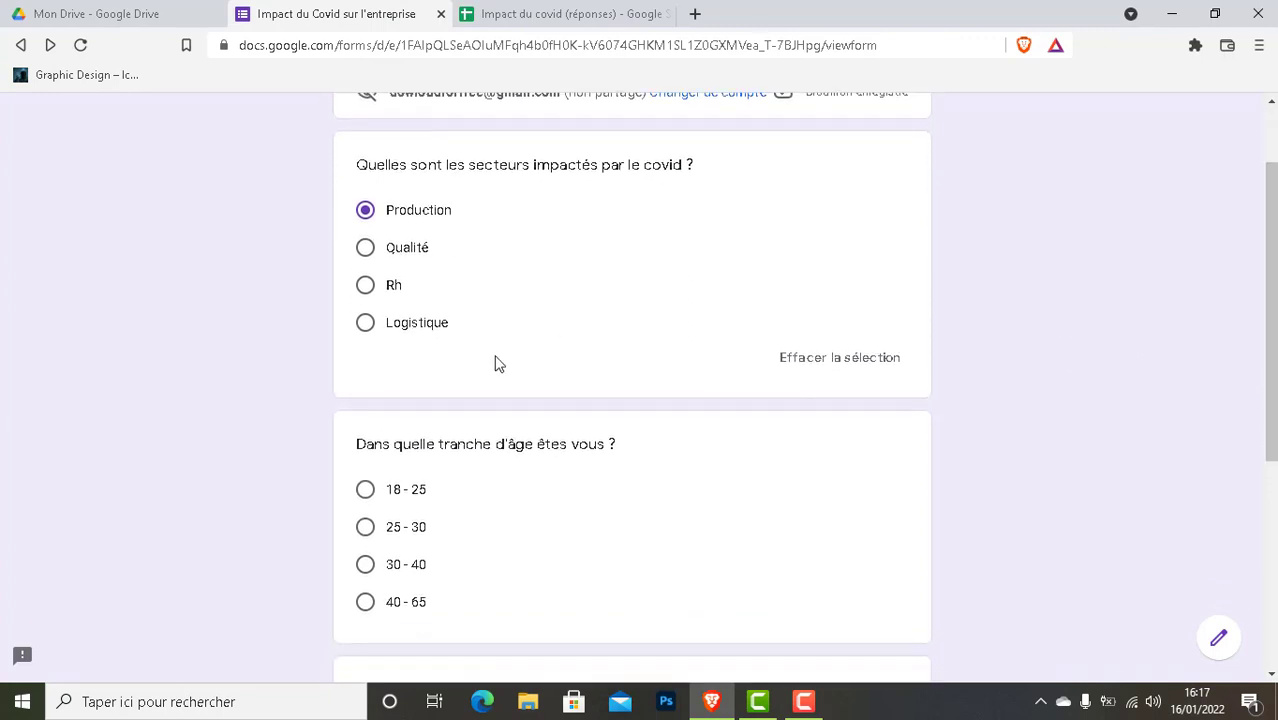
click(366, 324)
click(366, 530)
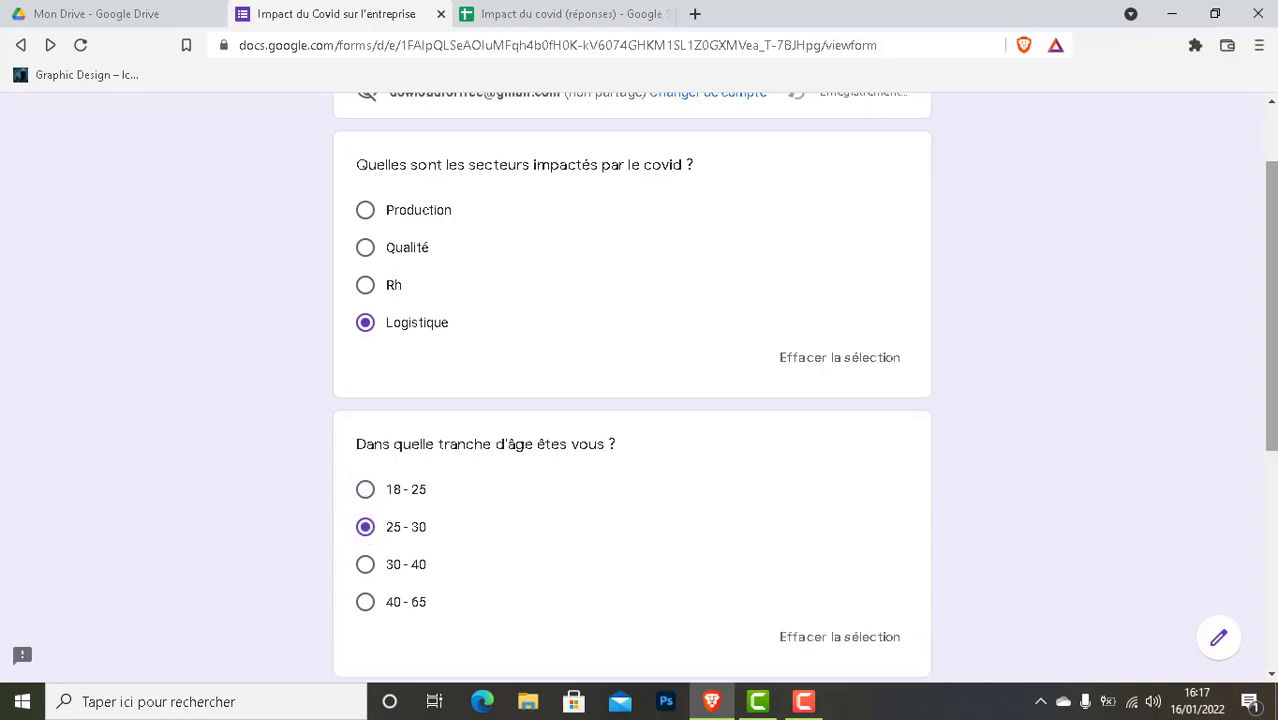
Answer the question about Covid's impact on the company with "oui ...." and submit the form.
drag(1270, 390, 1270, 540)
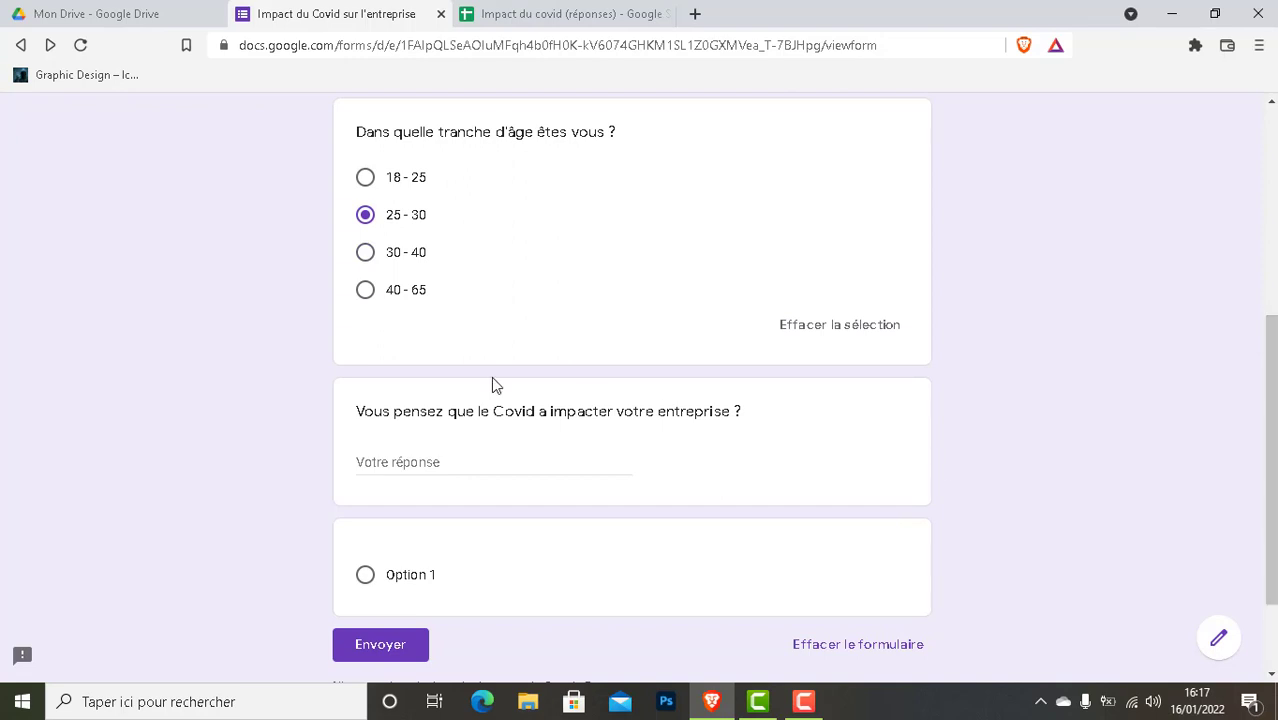
click(424, 467)
text(oui ....)
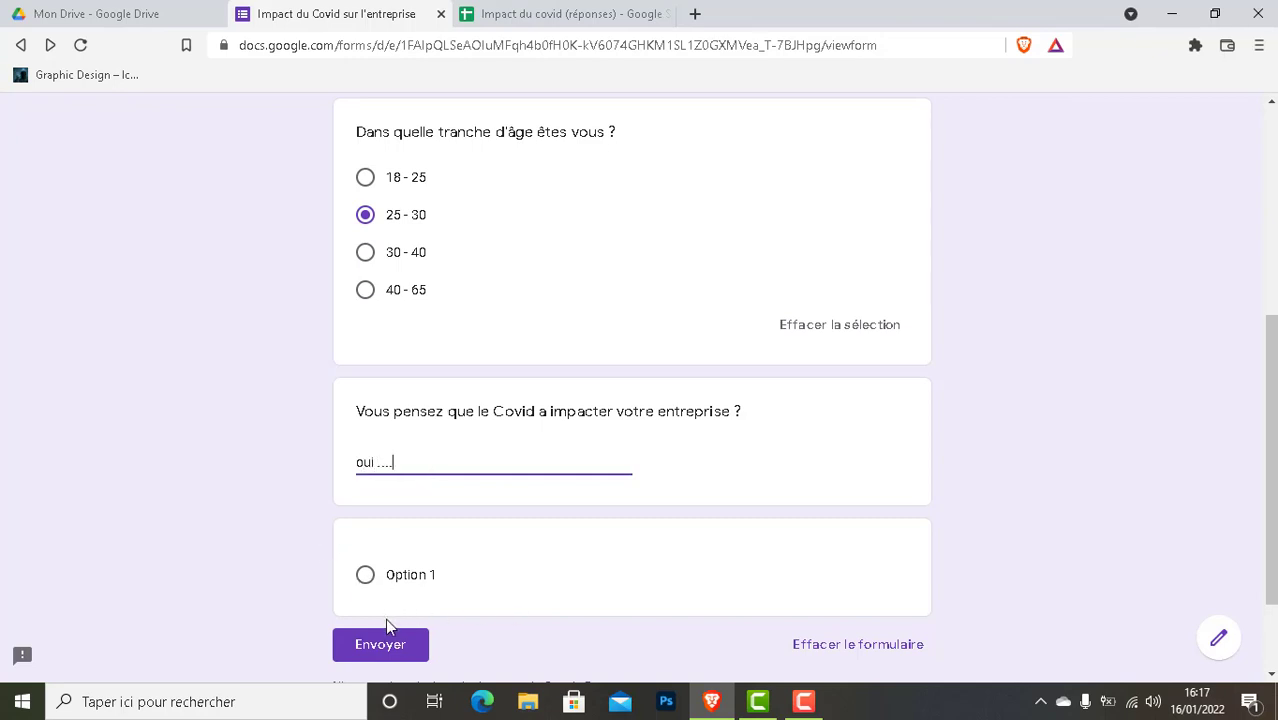
click(376, 650)
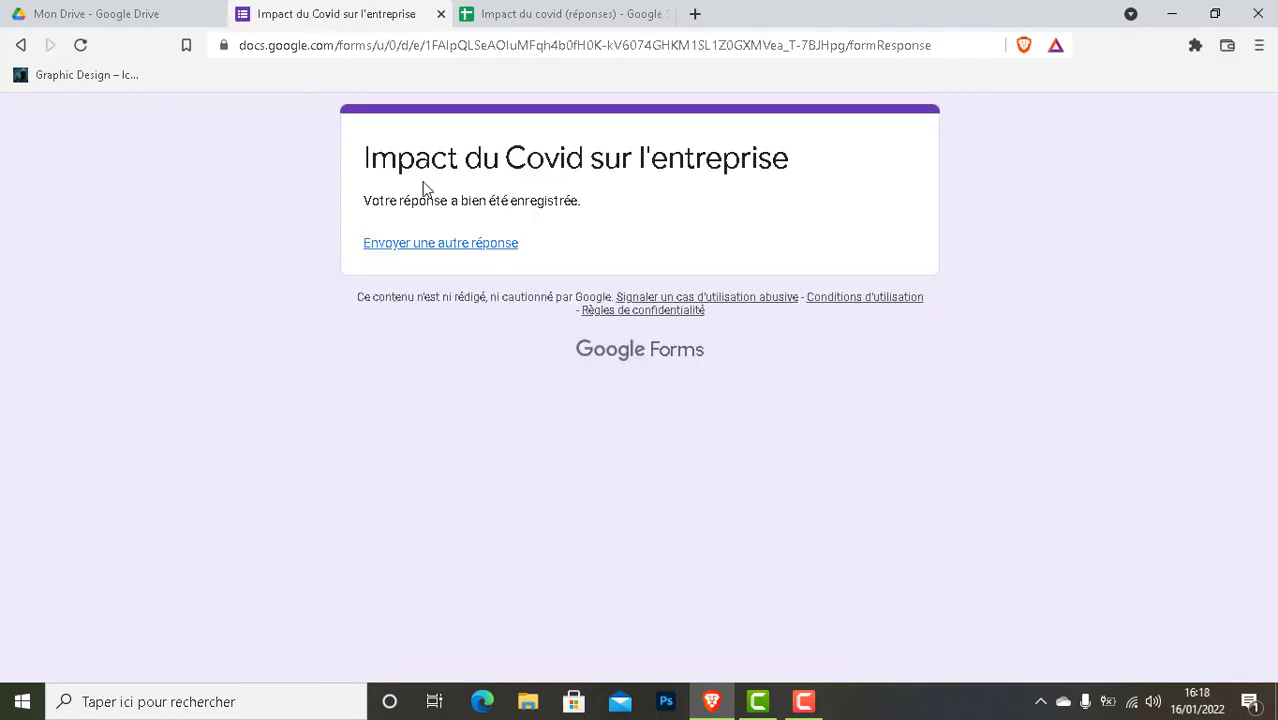
Reload the response spreadsheet and examine the submitted sector, age range and company impact answers in row 2.
click(600, 14)
click(440, 47)
key(Return)
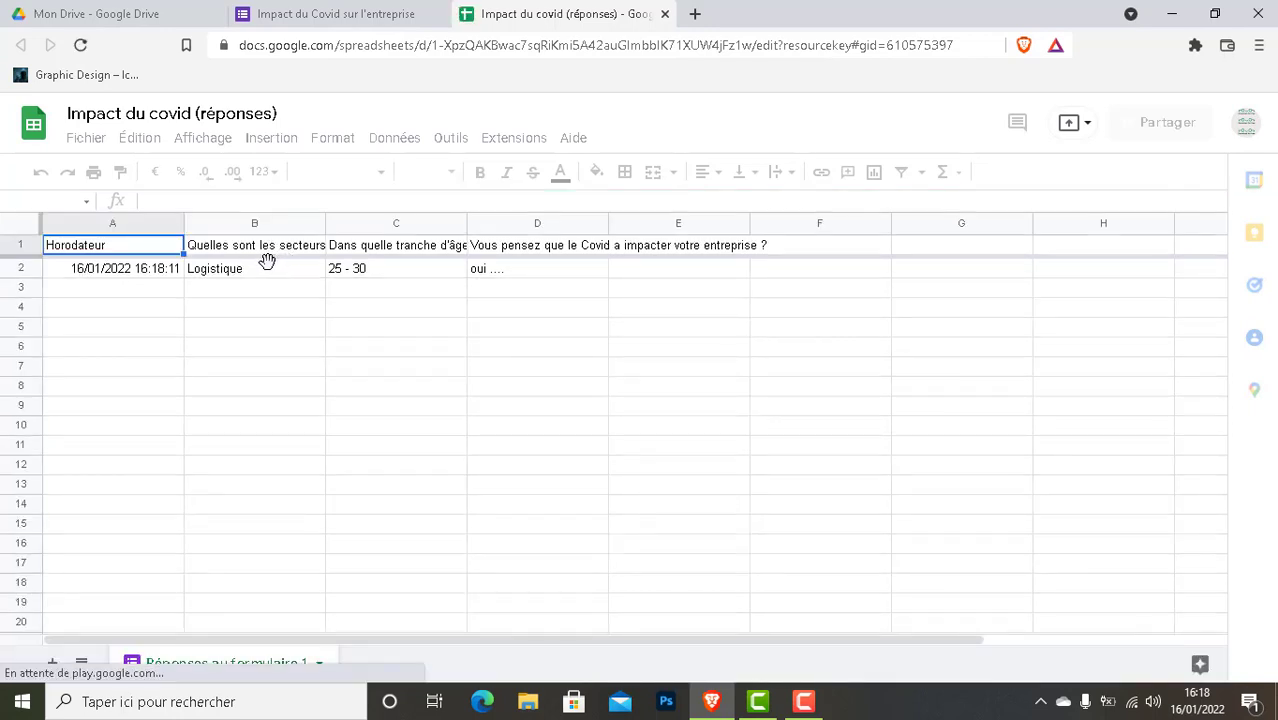
click(266, 250)
click(260, 277)
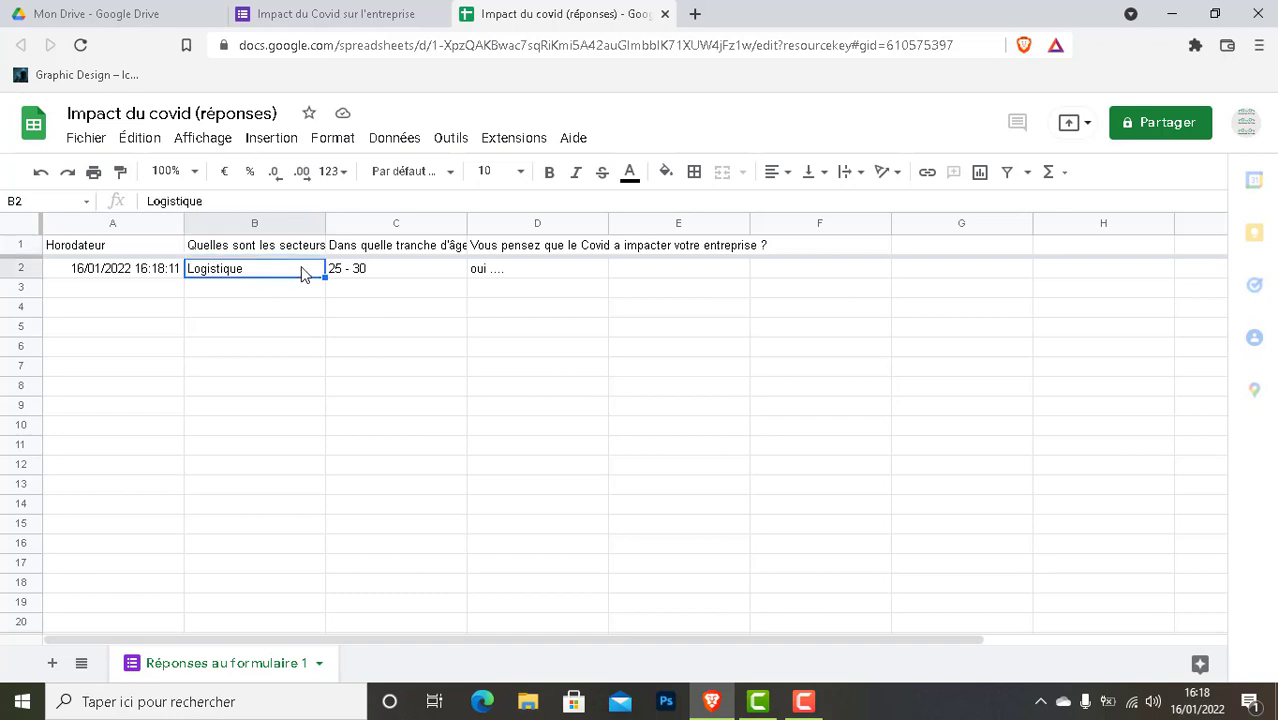
click(361, 275)
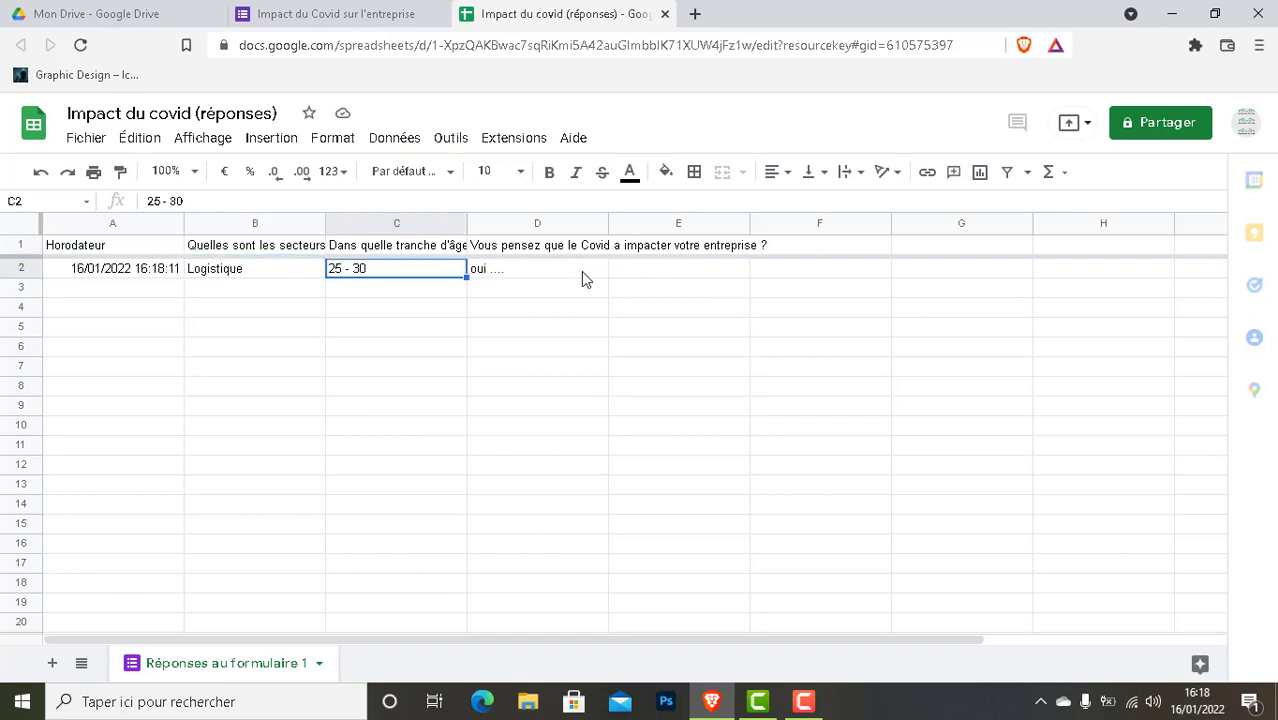
click(527, 276)
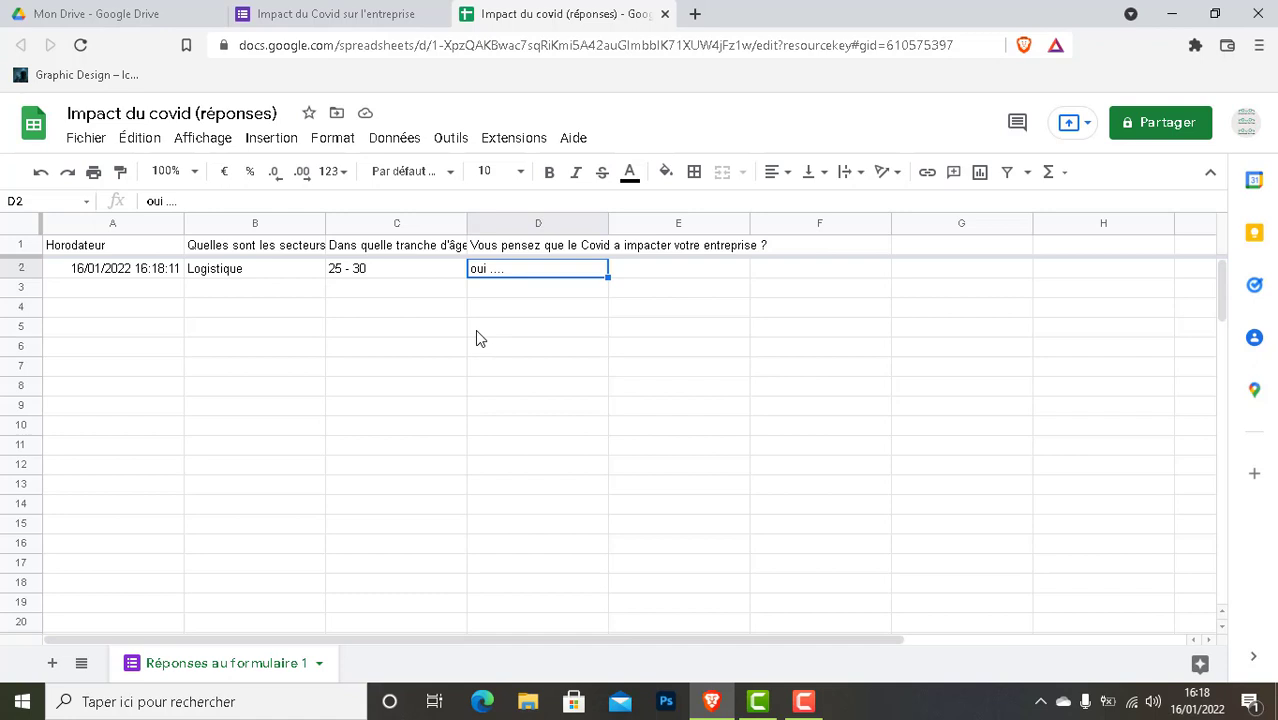
mouse_move(805, 700)
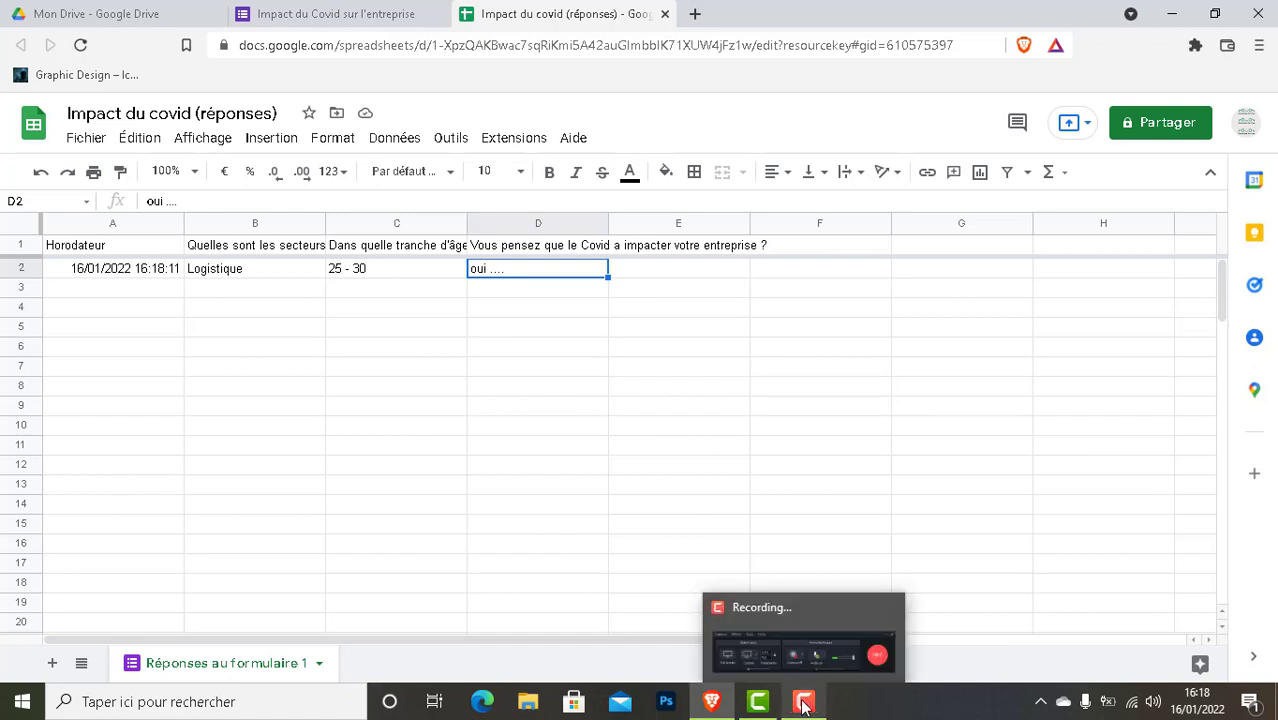
click(805, 704)
click(805, 704)
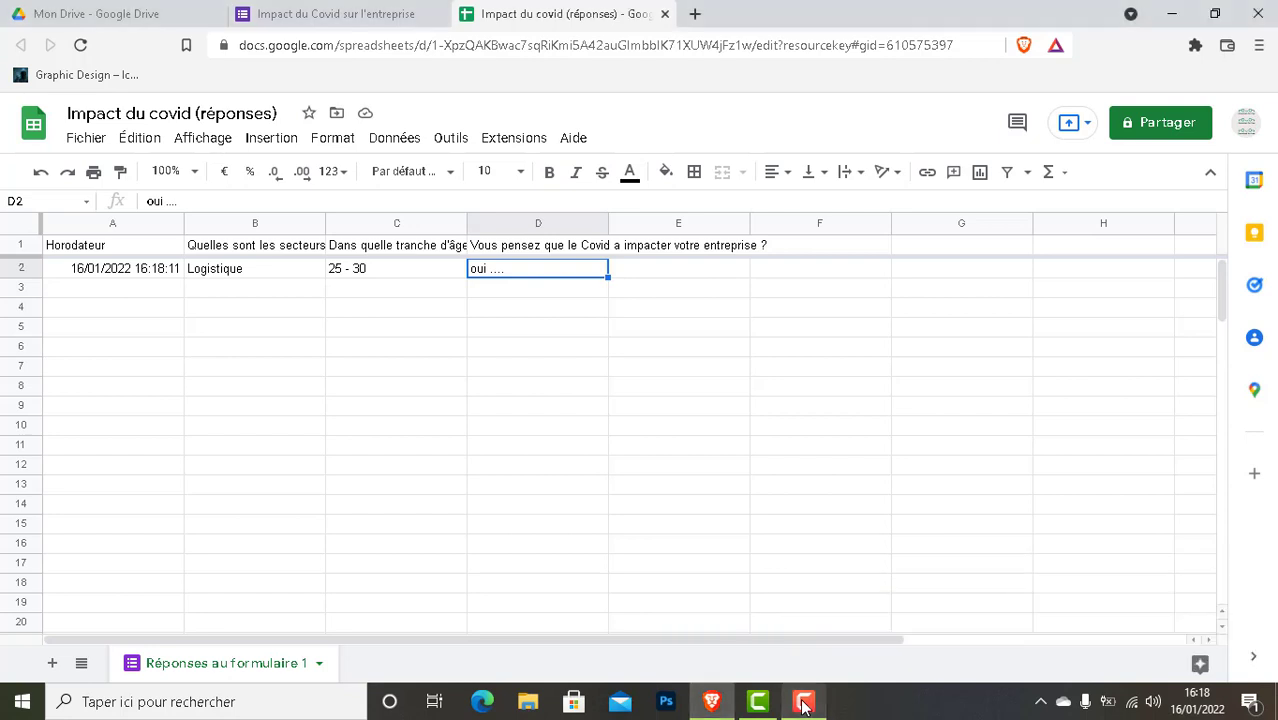
mouse_move(758, 703)
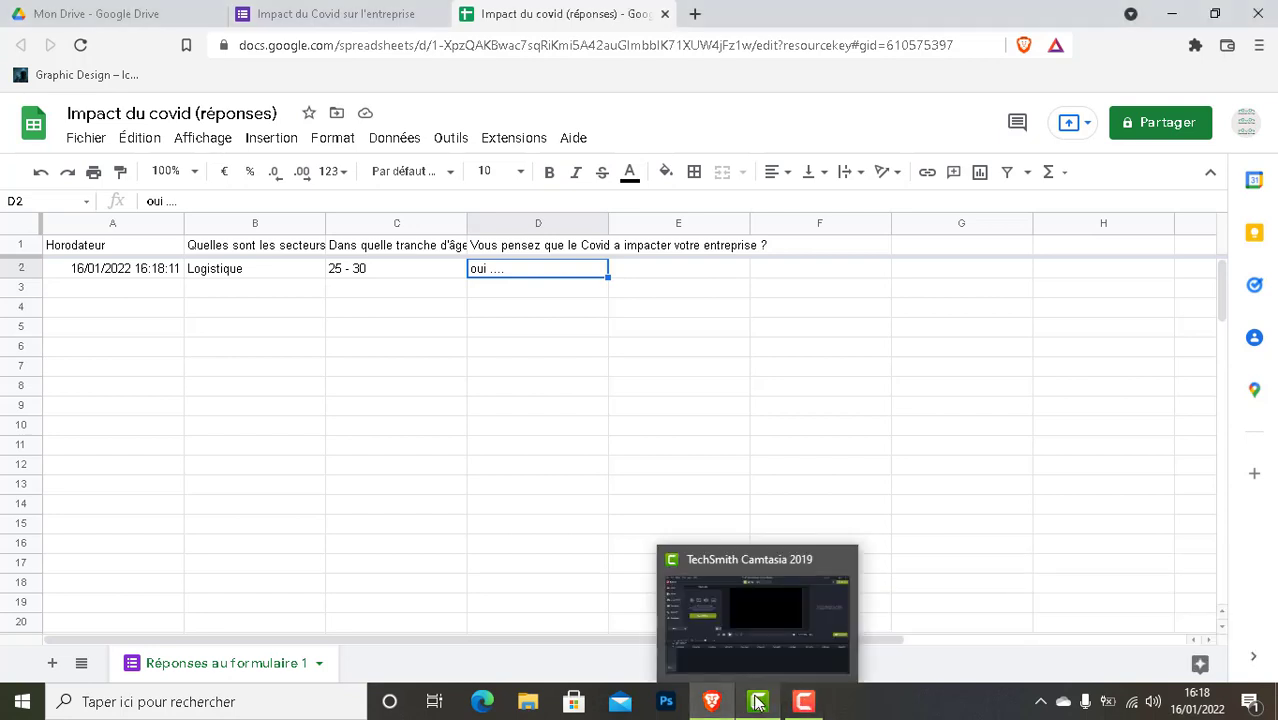